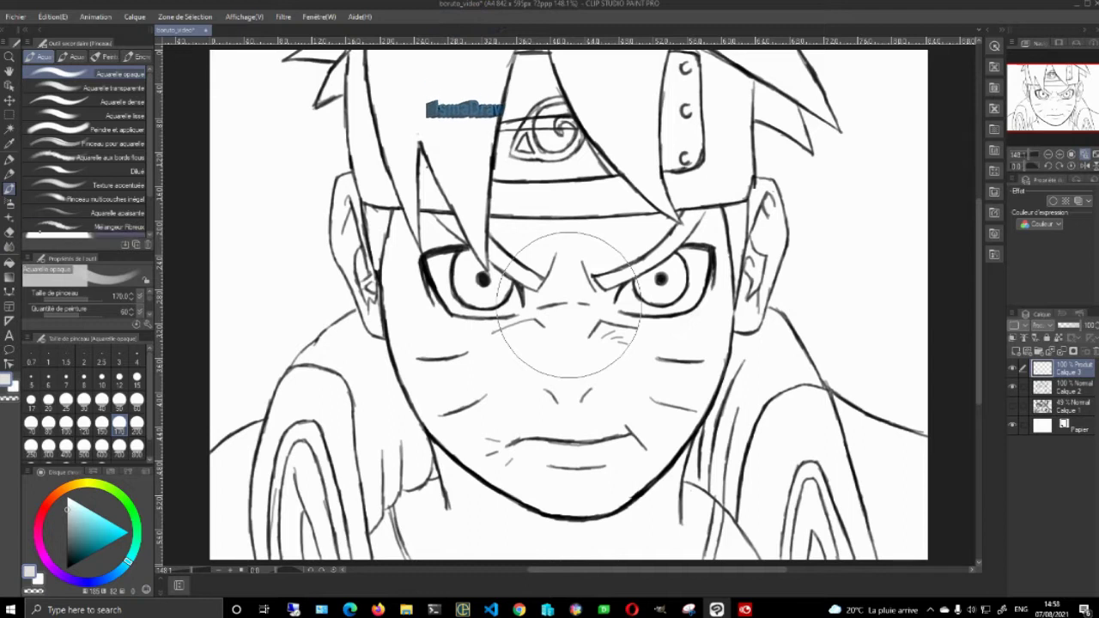
Paint a flat light grey base over the whole character with the precise marker (Feutre précis) at size 170
{"action": "key", "text": "p"}
{"action": "left_click", "coordinate": [118, 422]}
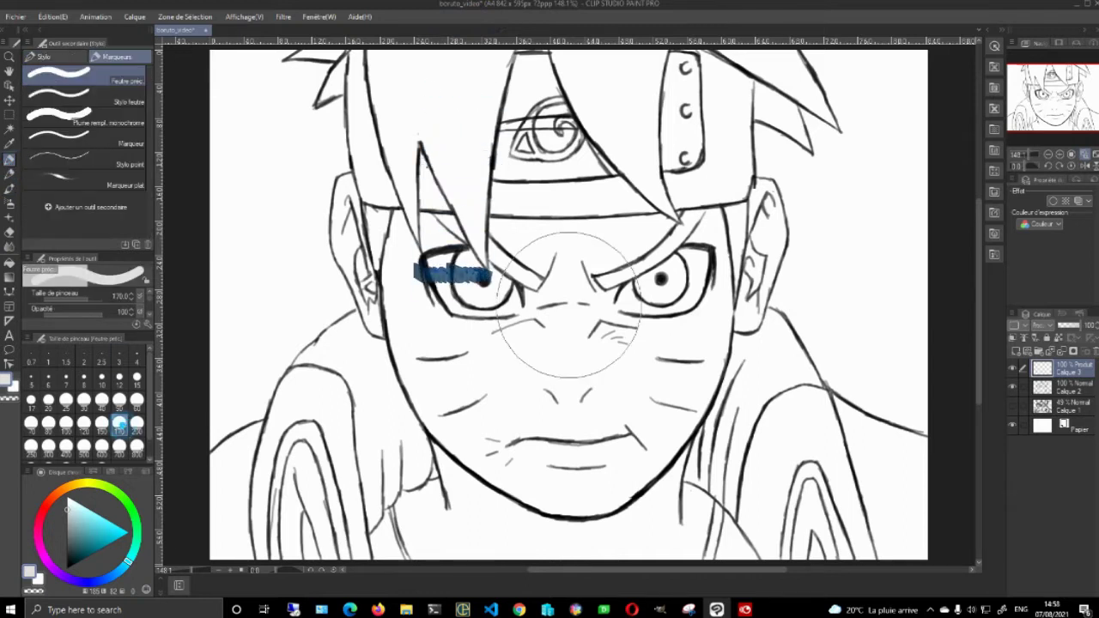
{"action": "mouse_move", "coordinate": [277, 490]}
{"action": "left_mouse_down"}
{"action": "mouse_move", "coordinate": [305, 478]}
{"action": "mouse_move", "coordinate": [336, 522]}
{"action": "mouse_move", "coordinate": [356, 527]}
{"action": "mouse_move", "coordinate": [442, 532]}
{"action": "mouse_move", "coordinate": [485, 504]}
{"action": "mouse_move", "coordinate": [431, 439]}
{"action": "mouse_move", "coordinate": [335, 430]}
{"action": "mouse_move", "coordinate": [397, 359]}
{"action": "mouse_move", "coordinate": [459, 392]}
{"action": "mouse_move", "coordinate": [606, 395]}
{"action": "mouse_move", "coordinate": [666, 462]}
{"action": "mouse_move", "coordinate": [871, 539]}
{"action": "mouse_move", "coordinate": [886, 498]}
{"action": "mouse_move", "coordinate": [819, 472]}
{"action": "mouse_move", "coordinate": [755, 420]}
{"action": "mouse_move", "coordinate": [691, 334]}
{"action": "mouse_move", "coordinate": [695, 268]}
{"action": "mouse_move", "coordinate": [674, 373]}
{"action": "mouse_move", "coordinate": [555, 296]}
{"action": "mouse_move", "coordinate": [462, 209]}
{"action": "mouse_move", "coordinate": [469, 229]}
{"action": "mouse_move", "coordinate": [417, 81]}
{"action": "mouse_move", "coordinate": [434, 217]}
{"action": "mouse_move", "coordinate": [419, 69]}
{"action": "mouse_move", "coordinate": [420, 118]}
{"action": "mouse_move", "coordinate": [417, 100]}
{"action": "mouse_move", "coordinate": [668, 254]}
{"action": "mouse_move", "coordinate": [680, 121]}
{"action": "mouse_move", "coordinate": [695, 96]}
{"action": "mouse_move", "coordinate": [715, 81]}
{"action": "mouse_move", "coordinate": [770, 100]}
{"action": "mouse_move", "coordinate": [702, 224]}
{"action": "mouse_move", "coordinate": [412, 232]}
{"action": "mouse_move", "coordinate": [404, 110]}
{"action": "mouse_move", "coordinate": [360, 82]}
{"action": "left_mouse_up"}
Erase the grey spilling outside the hair spikes and upper ear on the right side of the drawing
{"action": "left_click", "coordinate": [1058, 155]}
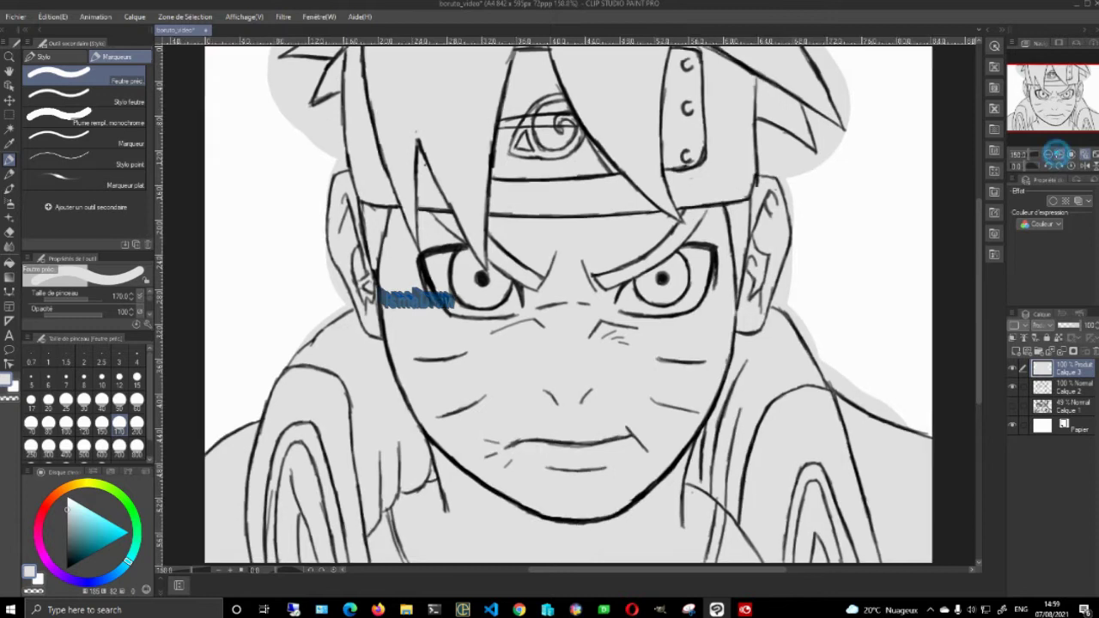
{"action": "left_click", "coordinate": [1058, 154]}
{"action": "left_click", "coordinate": [1058, 155]}
{"action": "left_click", "coordinate": [1058, 154]}
{"action": "left_click_drag", "start_coordinate": [1064, 96], "coordinate": [1080, 75]}
{"action": "scroll", "coordinate": [764, 206], "scroll_direction": "down", "scroll_amount": 1}
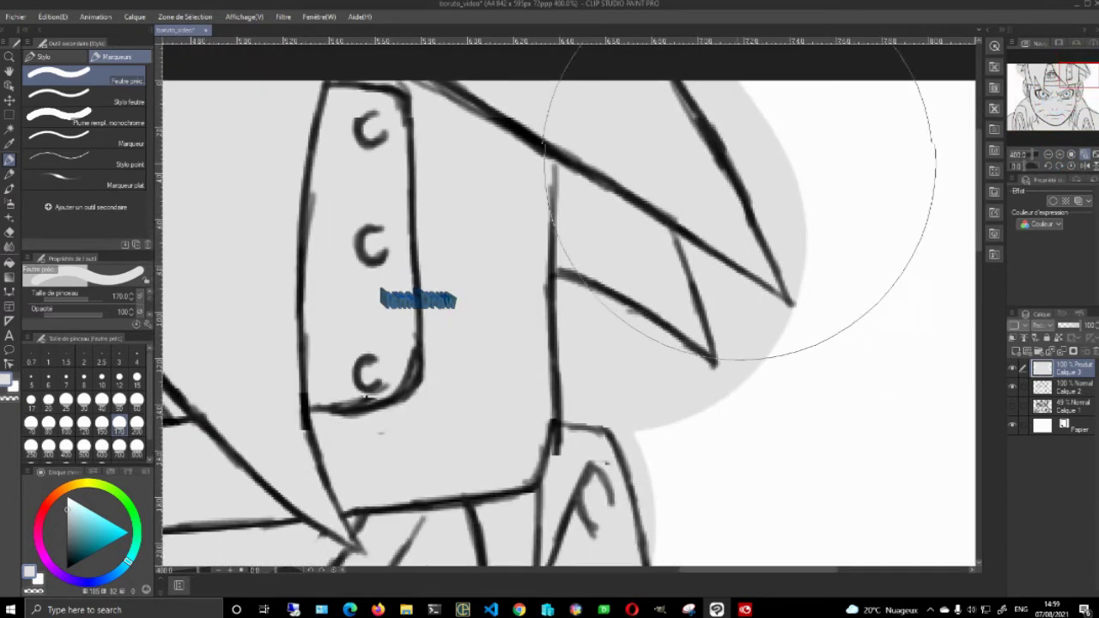
{"action": "key", "text": "e"}
{"action": "mouse_move", "coordinate": [699, 89]}
{"action": "left_mouse_down"}
{"action": "mouse_move", "coordinate": [741, 149]}
{"action": "mouse_move", "coordinate": [797, 278]}
{"action": "mouse_move", "coordinate": [726, 61]}
{"action": "mouse_move", "coordinate": [767, 179]}
{"action": "mouse_move", "coordinate": [736, 63]}
{"action": "mouse_move", "coordinate": [806, 200]}
{"action": "left_mouse_up"}
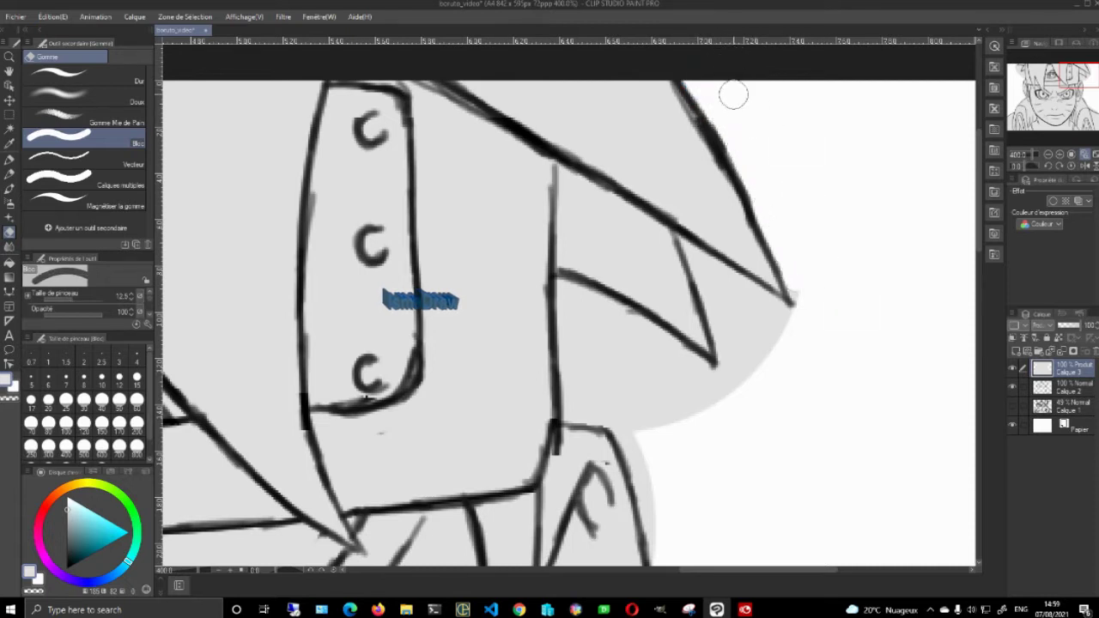
{"action": "mouse_move", "coordinate": [731, 352]}
{"action": "left_mouse_down"}
{"action": "mouse_move", "coordinate": [716, 287]}
{"action": "mouse_move", "coordinate": [725, 311]}
{"action": "mouse_move", "coordinate": [686, 249]}
{"action": "mouse_move", "coordinate": [784, 318]}
{"action": "mouse_move", "coordinate": [739, 390]}
{"action": "left_mouse_up"}
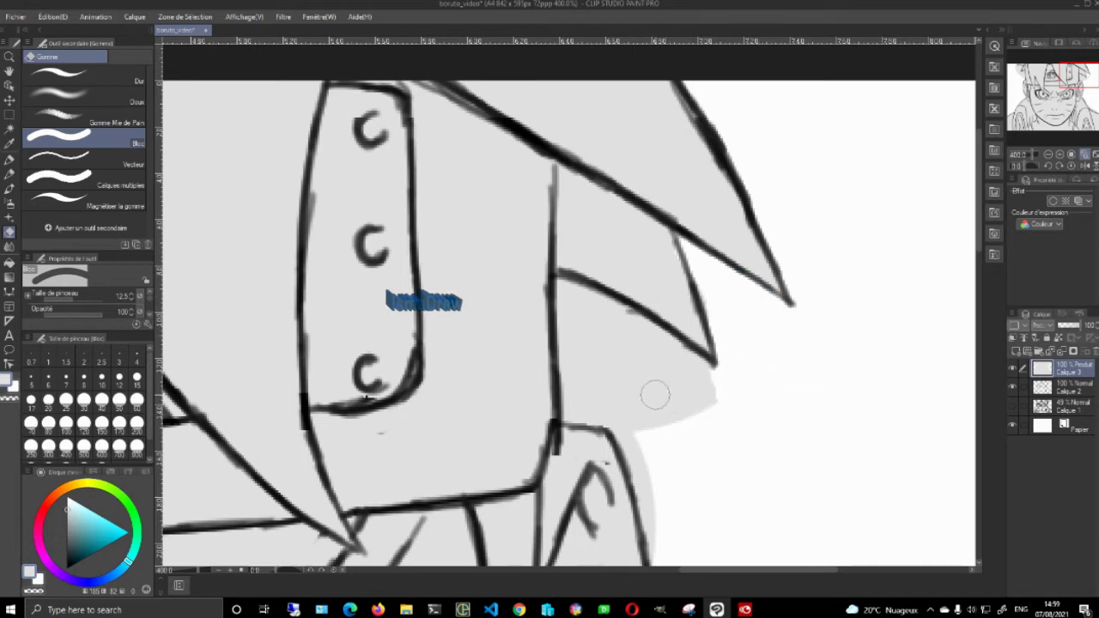
{"action": "mouse_move", "coordinate": [625, 440]}
{"action": "left_mouse_down"}
{"action": "mouse_move", "coordinate": [652, 481]}
{"action": "mouse_move", "coordinate": [650, 472]}
{"action": "mouse_move", "coordinate": [668, 556]}
{"action": "left_mouse_up"}
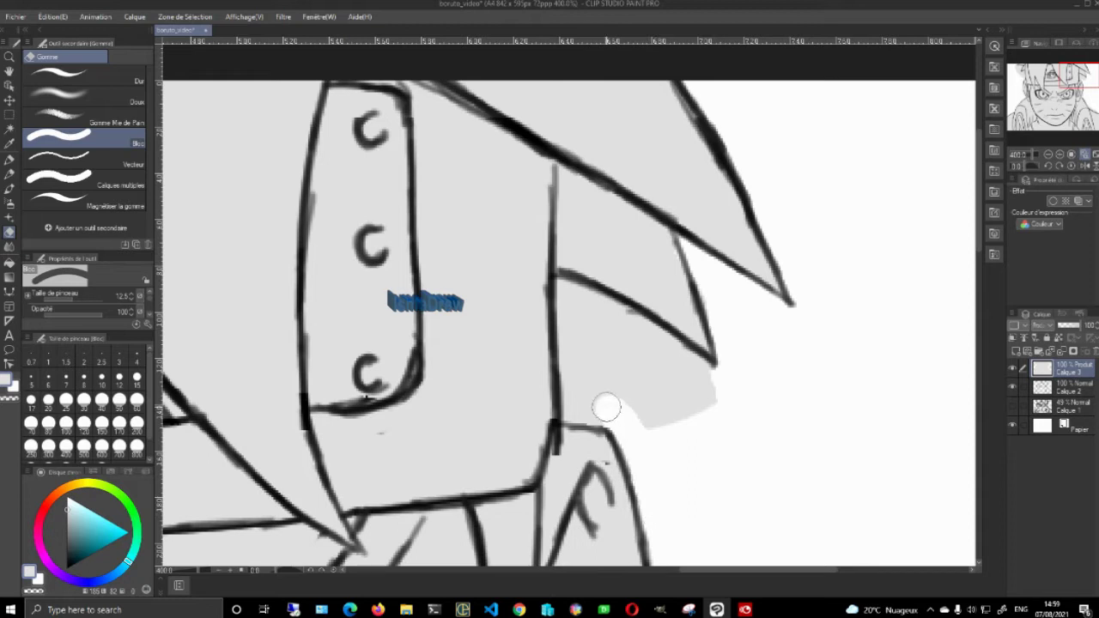
{"action": "mouse_move", "coordinate": [596, 411]}
{"action": "left_mouse_down"}
{"action": "mouse_move", "coordinate": [570, 409]}
{"action": "mouse_move", "coordinate": [564, 307]}
{"action": "mouse_move", "coordinate": [638, 321]}
{"action": "mouse_move", "coordinate": [693, 359]}
{"action": "left_mouse_up"}
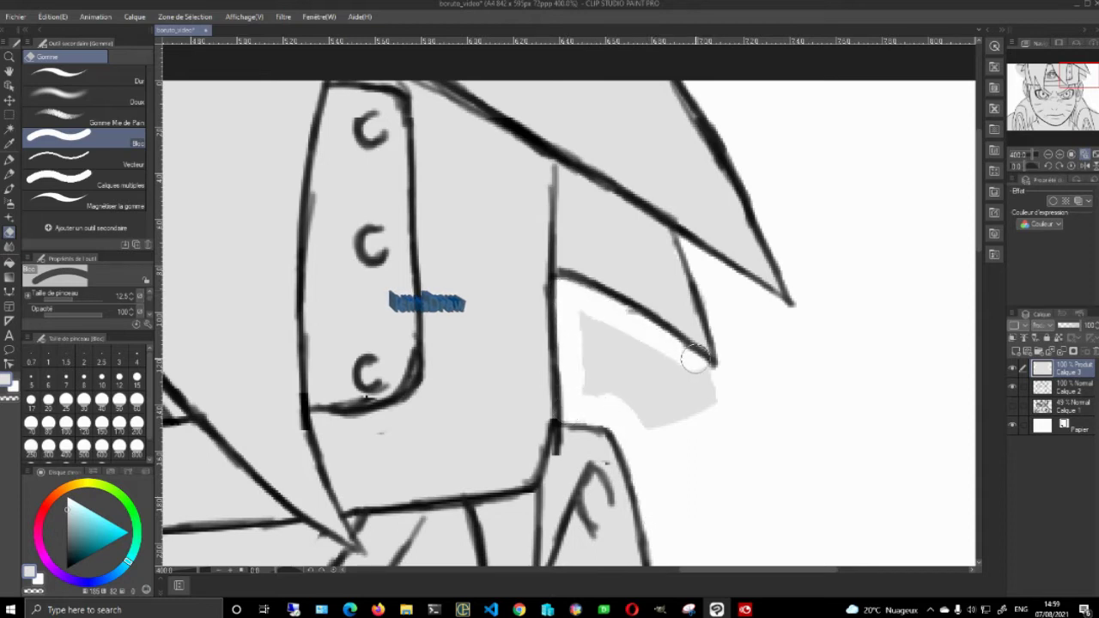
{"action": "mouse_move", "coordinate": [692, 409]}
{"action": "left_mouse_down"}
{"action": "mouse_move", "coordinate": [645, 430]}
{"action": "mouse_move", "coordinate": [672, 387]}
{"action": "mouse_move", "coordinate": [592, 400]}
{"action": "mouse_move", "coordinate": [585, 331]}
{"action": "mouse_move", "coordinate": [675, 369]}
{"action": "left_mouse_up"}
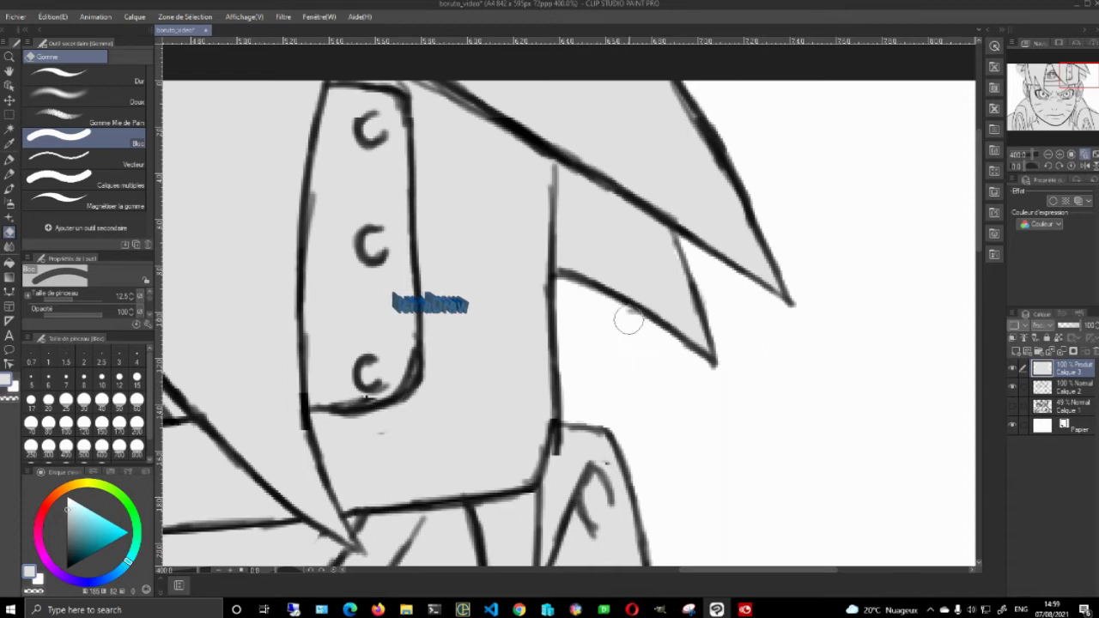
Erase the grey spill along the outer edge of the right-hand ear and shoulder, redoing the shoulder stroke
{"action": "left_click_drag", "start_coordinate": [737, 412], "coordinate": [735, 66]}
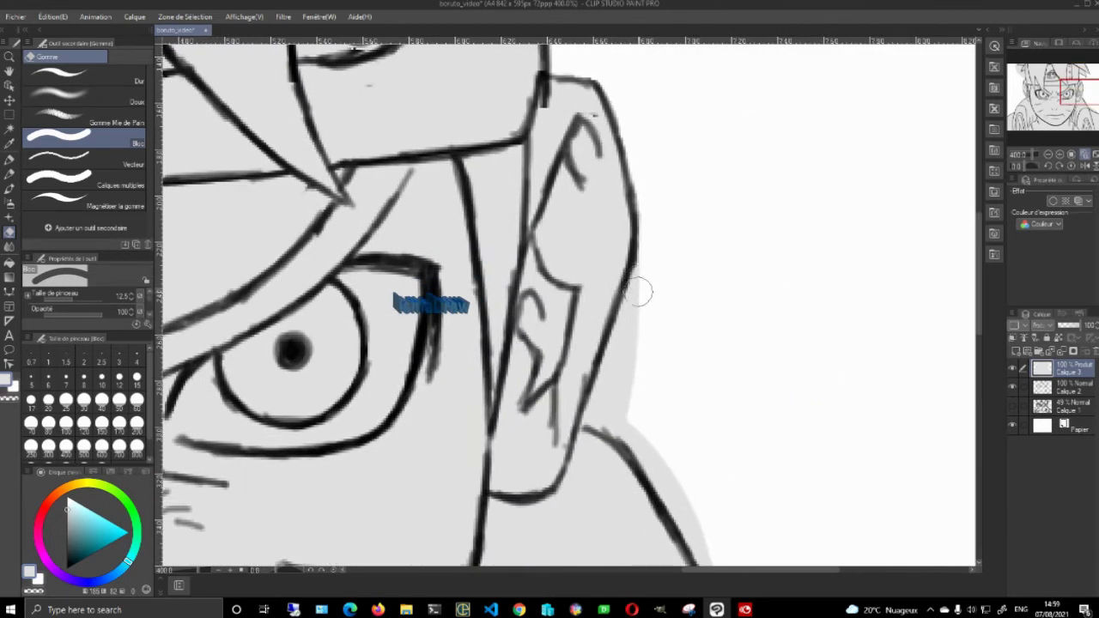
{"action": "mouse_move", "coordinate": [625, 327]}
{"action": "left_mouse_down"}
{"action": "mouse_move", "coordinate": [598, 410]}
{"action": "mouse_move", "coordinate": [637, 340]}
{"action": "left_mouse_up"}
{"action": "left_click_drag", "start_coordinate": [707, 421], "coordinate": [583, 175]}
{"action": "mouse_move", "coordinate": [511, 180]}
{"action": "left_mouse_down"}
{"action": "mouse_move", "coordinate": [554, 263]}
{"action": "mouse_move", "coordinate": [512, 179]}
{"action": "mouse_move", "coordinate": [549, 229]}
{"action": "mouse_move", "coordinate": [625, 371]}
{"action": "mouse_move", "coordinate": [613, 363]}
{"action": "mouse_move", "coordinate": [670, 413]}
{"action": "mouse_move", "coordinate": [620, 380]}
{"action": "mouse_move", "coordinate": [722, 450]}
{"action": "mouse_move", "coordinate": [665, 414]}
{"action": "mouse_move", "coordinate": [784, 474]}
{"action": "mouse_move", "coordinate": [709, 444]}
{"action": "mouse_move", "coordinate": [849, 499]}
{"action": "mouse_move", "coordinate": [636, 338]}
{"action": "left_mouse_up"}
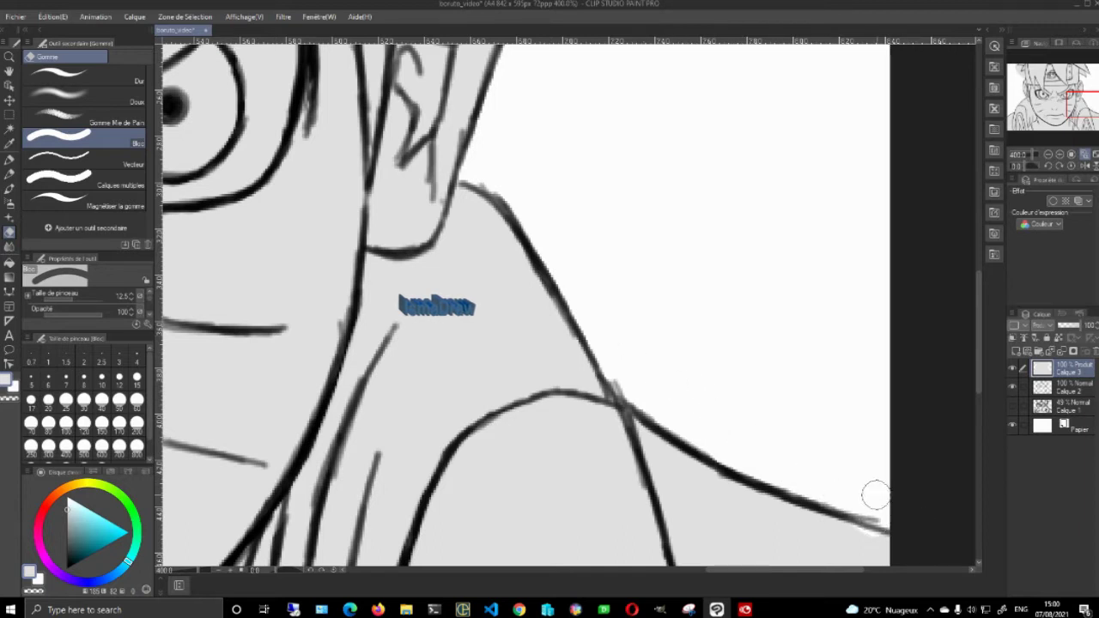
{"action": "key", "text": "ctrl+z"}
{"action": "mouse_move", "coordinate": [632, 345]}
{"action": "left_mouse_down"}
{"action": "mouse_move", "coordinate": [702, 417]}
{"action": "mouse_move", "coordinate": [759, 445]}
{"action": "left_mouse_up"}
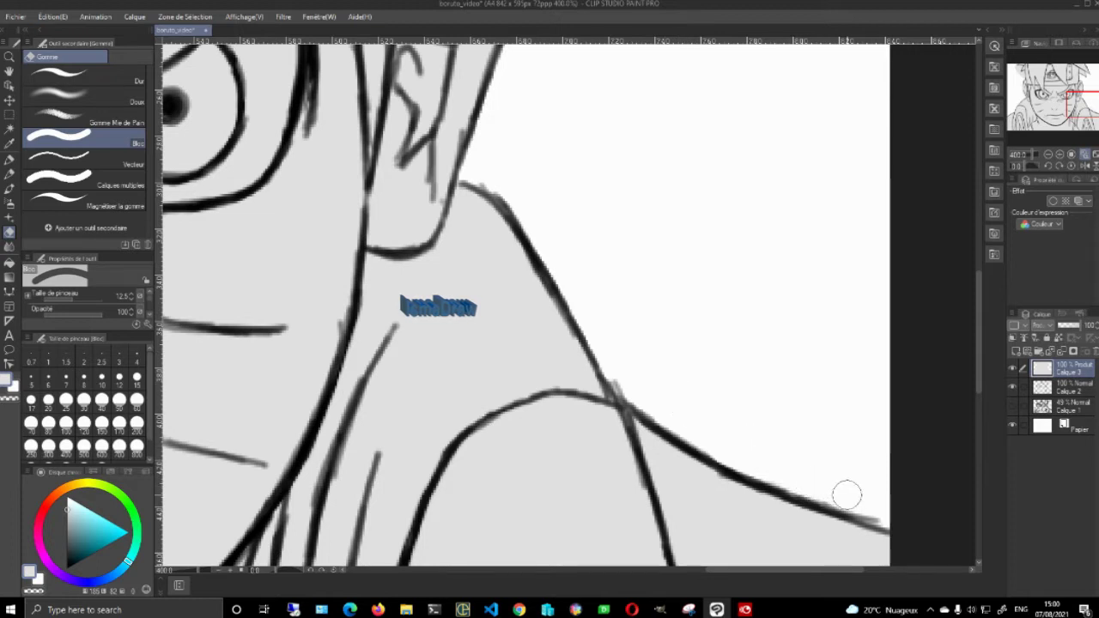
Clean the grey base around the left-hand hair spikes, erasing the spill and touching up the edges with the opaque watercolour brush
{"action": "left_click_drag", "start_coordinate": [1076, 113], "coordinate": [1019, 82]}
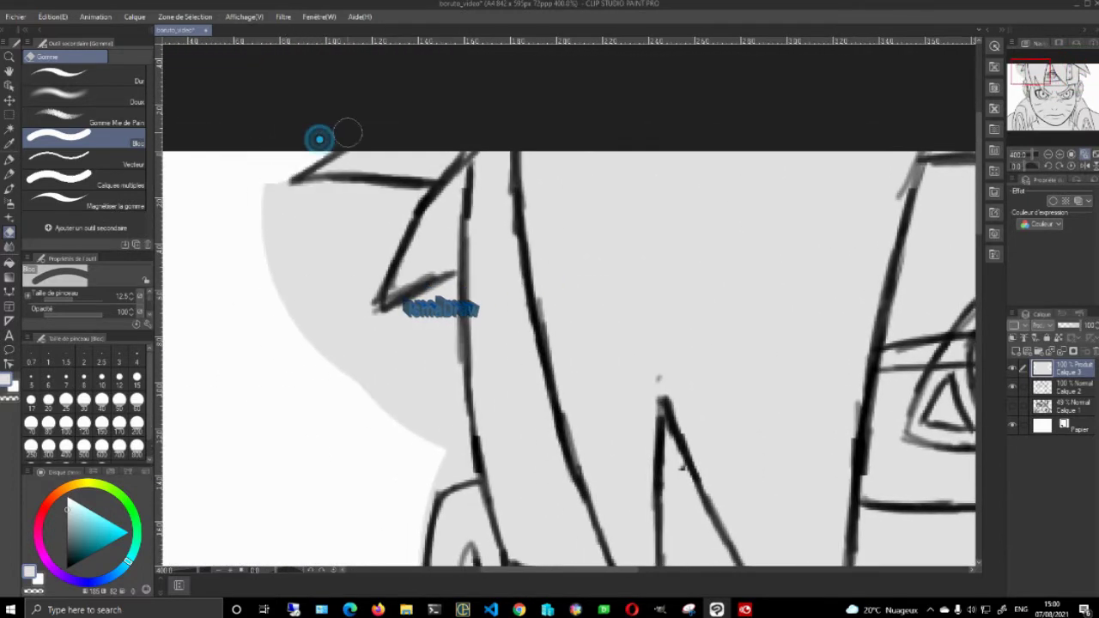
{"action": "mouse_move", "coordinate": [255, 194]}
{"action": "left_mouse_down"}
{"action": "mouse_move", "coordinate": [381, 186]}
{"action": "mouse_move", "coordinate": [413, 196]}
{"action": "mouse_move", "coordinate": [345, 307]}
{"action": "left_mouse_up"}
{"action": "key", "text": "b"}
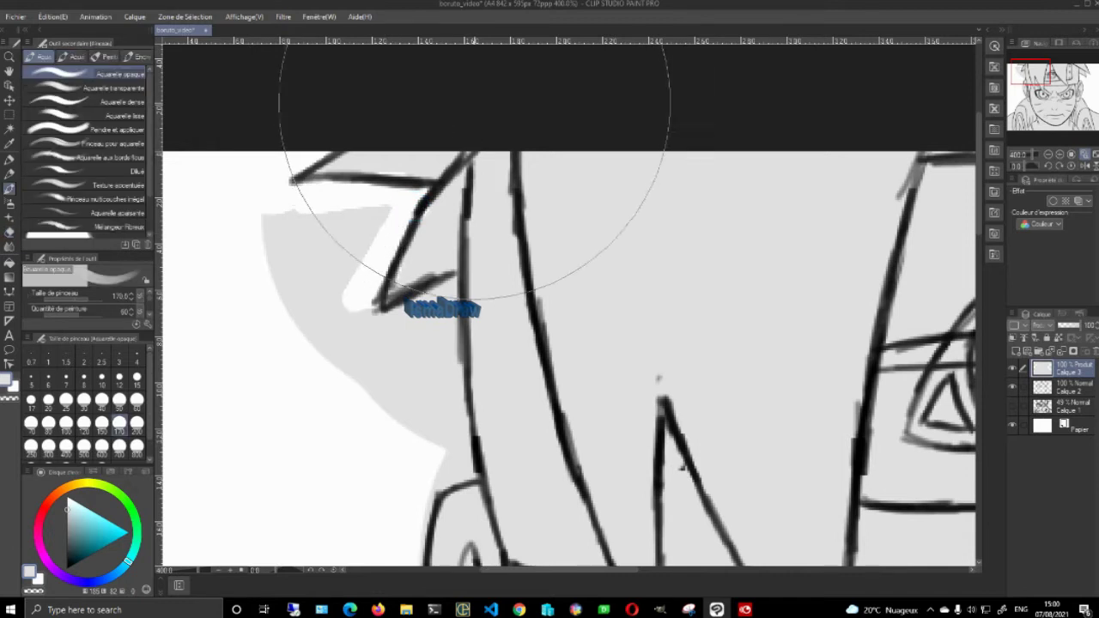
{"action": "mouse_move", "coordinate": [530, 159]}
{"action": "left_mouse_down"}
{"action": "mouse_move", "coordinate": [397, 174]}
{"action": "mouse_move", "coordinate": [348, 110]}
{"action": "mouse_move", "coordinate": [348, 88]}
{"action": "left_mouse_up"}
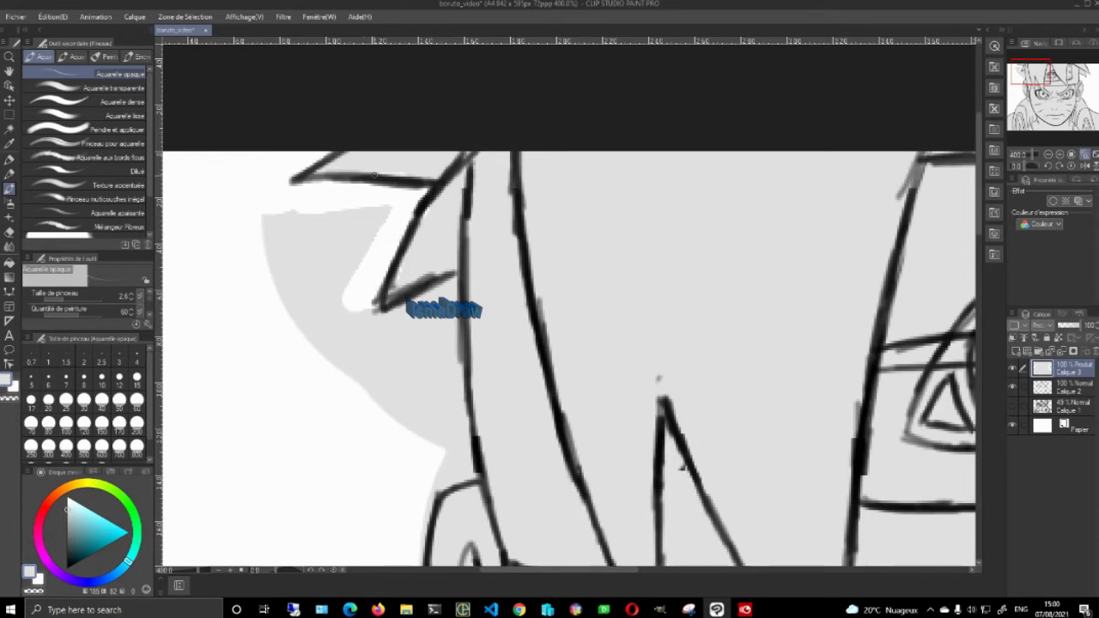
{"action": "left_click_drag", "start_coordinate": [417, 179], "coordinate": [423, 177]}
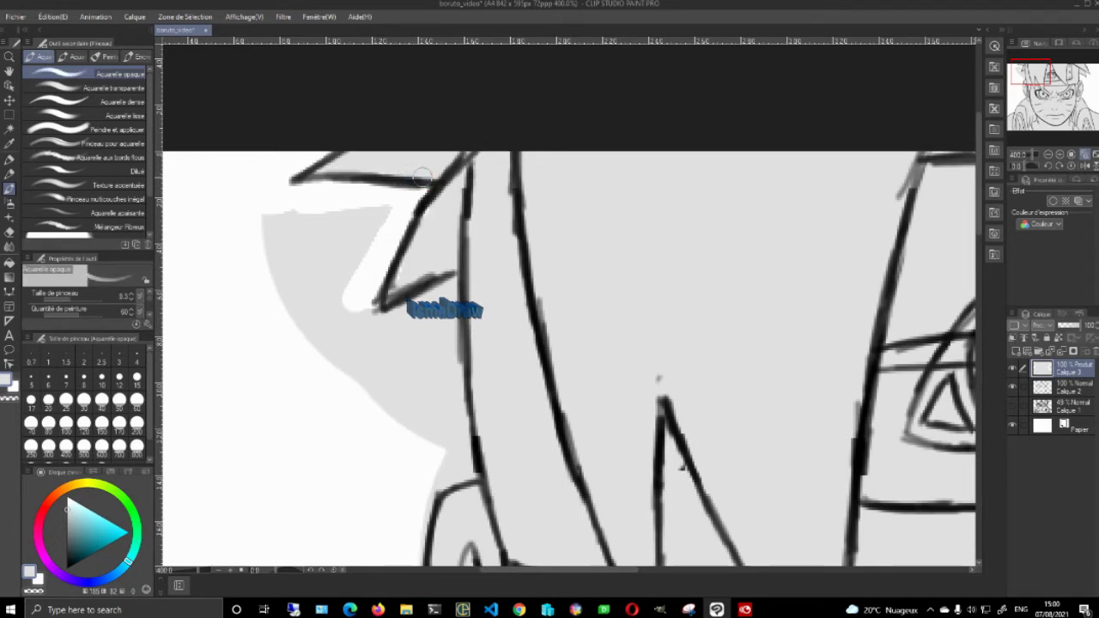
{"action": "key", "text": "e"}
{"action": "mouse_move", "coordinate": [380, 225]}
{"action": "left_mouse_down"}
{"action": "mouse_move", "coordinate": [358, 273]}
{"action": "mouse_move", "coordinate": [381, 206]}
{"action": "mouse_move", "coordinate": [266, 222]}
{"action": "mouse_move", "coordinate": [291, 226]}
{"action": "mouse_move", "coordinate": [254, 274]}
{"action": "mouse_move", "coordinate": [288, 284]}
{"action": "mouse_move", "coordinate": [298, 336]}
{"action": "mouse_move", "coordinate": [343, 257]}
{"action": "mouse_move", "coordinate": [308, 345]}
{"action": "mouse_move", "coordinate": [341, 256]}
{"action": "mouse_move", "coordinate": [355, 362]}
{"action": "mouse_move", "coordinate": [450, 285]}
{"action": "mouse_move", "coordinate": [383, 386]}
{"action": "left_mouse_up"}
{"action": "mouse_move", "coordinate": [388, 339]}
{"action": "left_mouse_down"}
{"action": "mouse_move", "coordinate": [421, 328]}
{"action": "mouse_move", "coordinate": [436, 442]}
{"action": "mouse_move", "coordinate": [451, 302]}
{"action": "mouse_move", "coordinate": [460, 448]}
{"action": "left_mouse_up"}
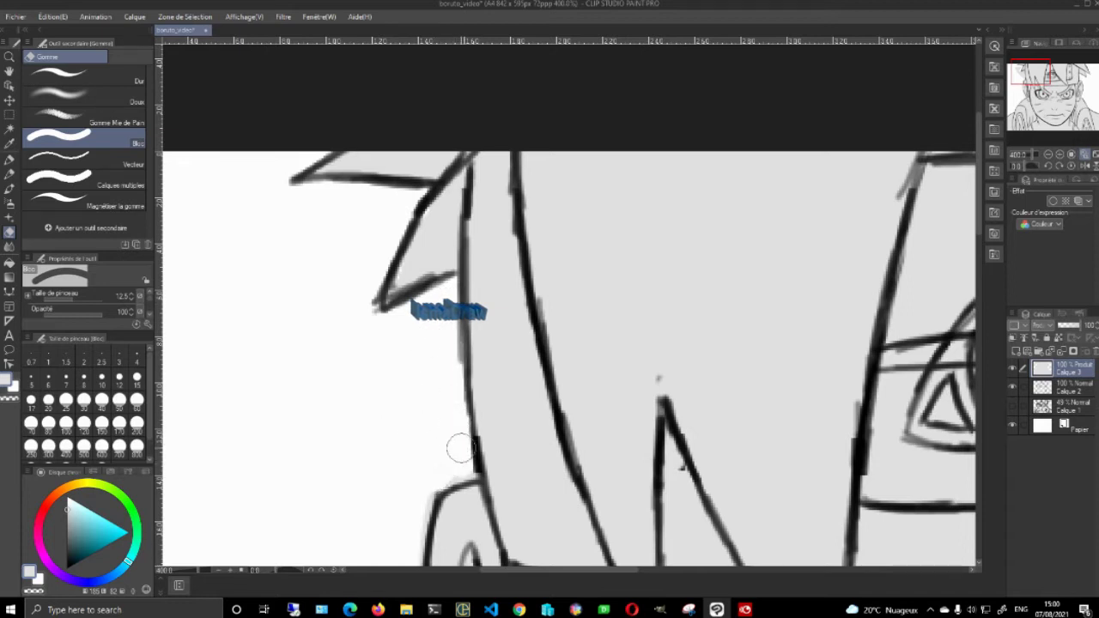
Erase the grey spill outside the ear and shoulder on the left side of the drawing
{"action": "mouse_move", "coordinate": [551, 356]}
{"action": "left_mouse_down"}
{"action": "mouse_move", "coordinate": [594, 121]}
{"action": "mouse_move", "coordinate": [609, 97]}
{"action": "left_mouse_up"}
{"action": "mouse_move", "coordinate": [495, 216]}
{"action": "left_mouse_down"}
{"action": "mouse_move", "coordinate": [478, 240]}
{"action": "mouse_move", "coordinate": [452, 371]}
{"action": "left_mouse_up"}
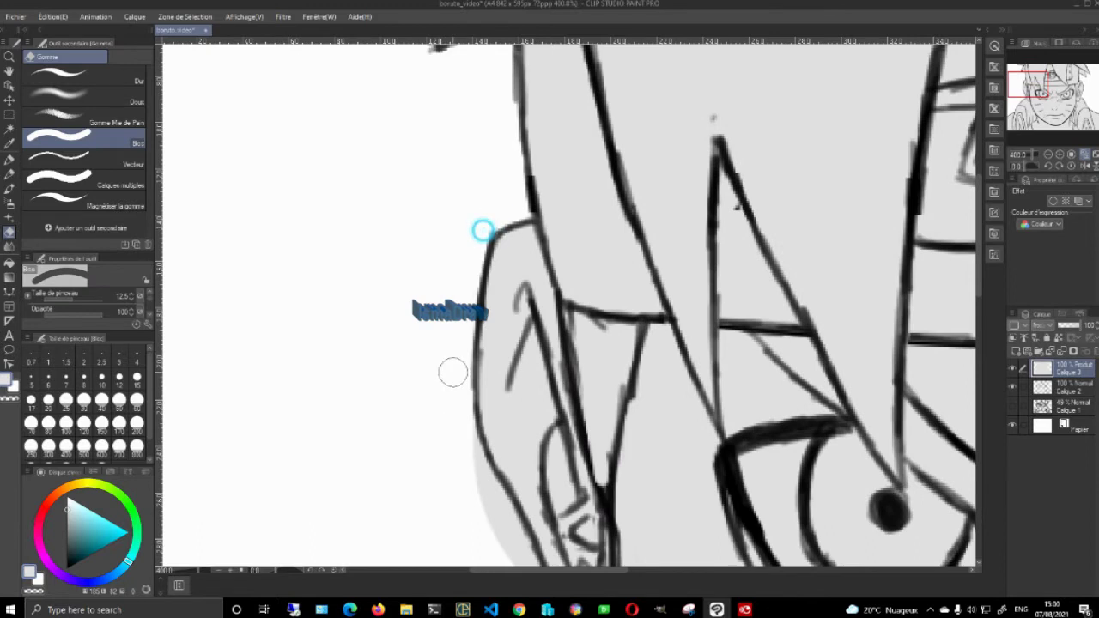
{"action": "scroll", "coordinate": [453, 372], "scroll_direction": "down", "scroll_amount": 5}
{"action": "mouse_move", "coordinate": [337, 154]}
{"action": "left_mouse_down"}
{"action": "mouse_move", "coordinate": [356, 260]}
{"action": "mouse_move", "coordinate": [321, 164]}
{"action": "mouse_move", "coordinate": [388, 306]}
{"action": "mouse_move", "coordinate": [345, 206]}
{"action": "mouse_move", "coordinate": [359, 233]}
{"action": "left_mouse_up"}
{"action": "key", "text": "b"}
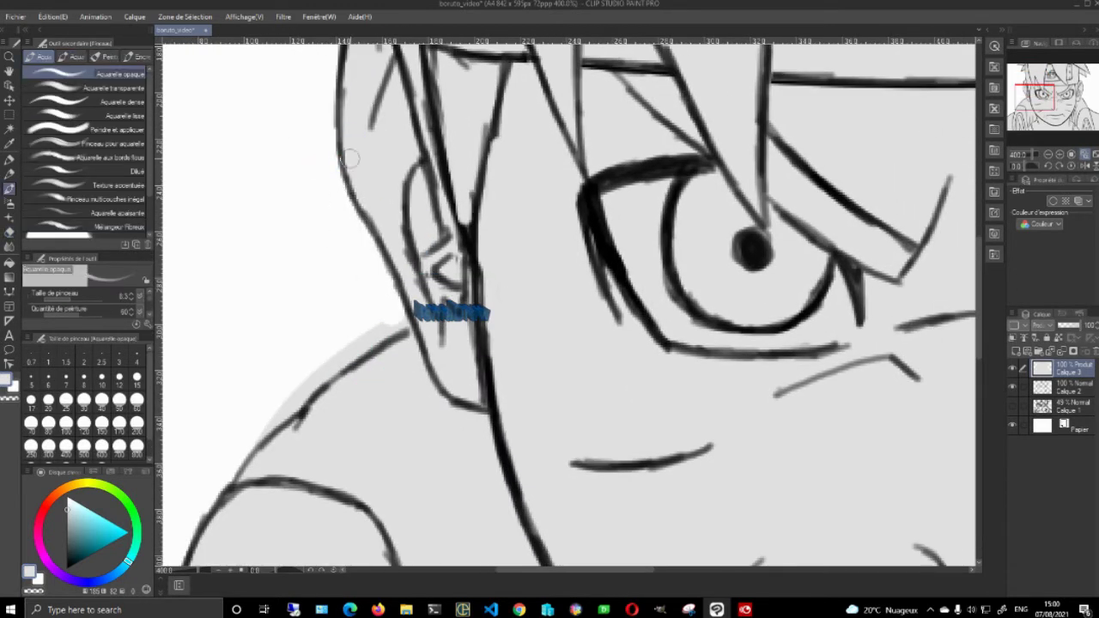
{"action": "key", "text": "b"}
{"action": "mouse_move", "coordinate": [390, 327]}
{"action": "left_mouse_down"}
{"action": "mouse_move", "coordinate": [361, 334]}
{"action": "mouse_move", "coordinate": [373, 312]}
{"action": "mouse_move", "coordinate": [309, 375]}
{"action": "mouse_move", "coordinate": [384, 324]}
{"action": "mouse_move", "coordinate": [449, 255]}
{"action": "left_mouse_up"}
{"action": "key", "text": "e"}
{"action": "mouse_move", "coordinate": [393, 304]}
{"action": "left_mouse_down"}
{"action": "mouse_move", "coordinate": [329, 356]}
{"action": "mouse_move", "coordinate": [454, 189]}
{"action": "left_mouse_up"}
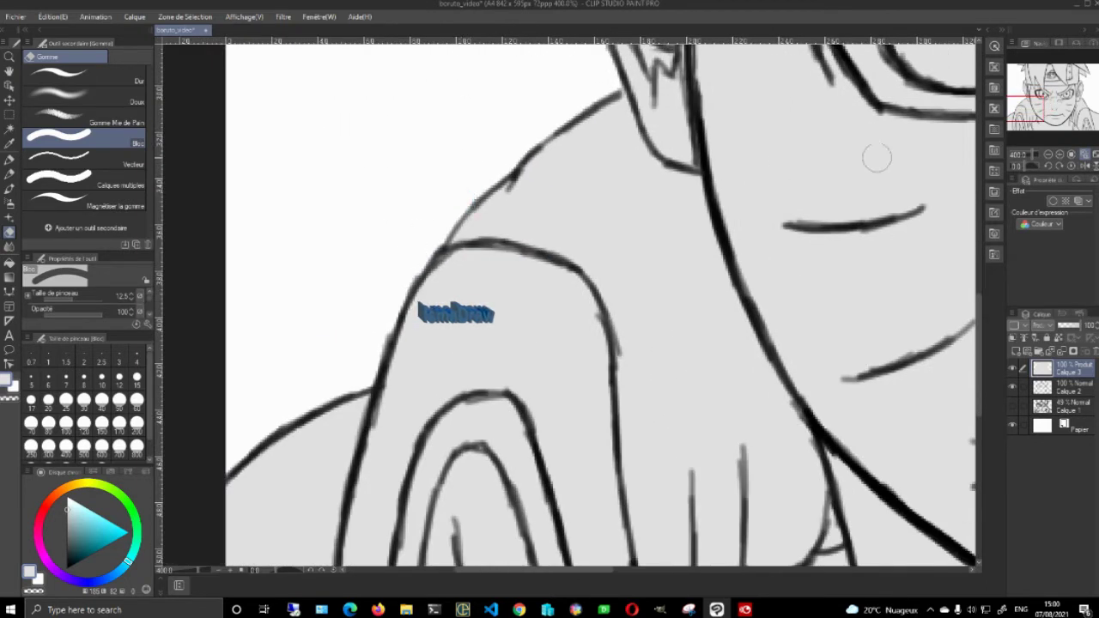
Add a layer above the grey base, clip it to the layer below, and set the drawing colour to light pink
{"action": "left_click", "coordinate": [1083, 154]}
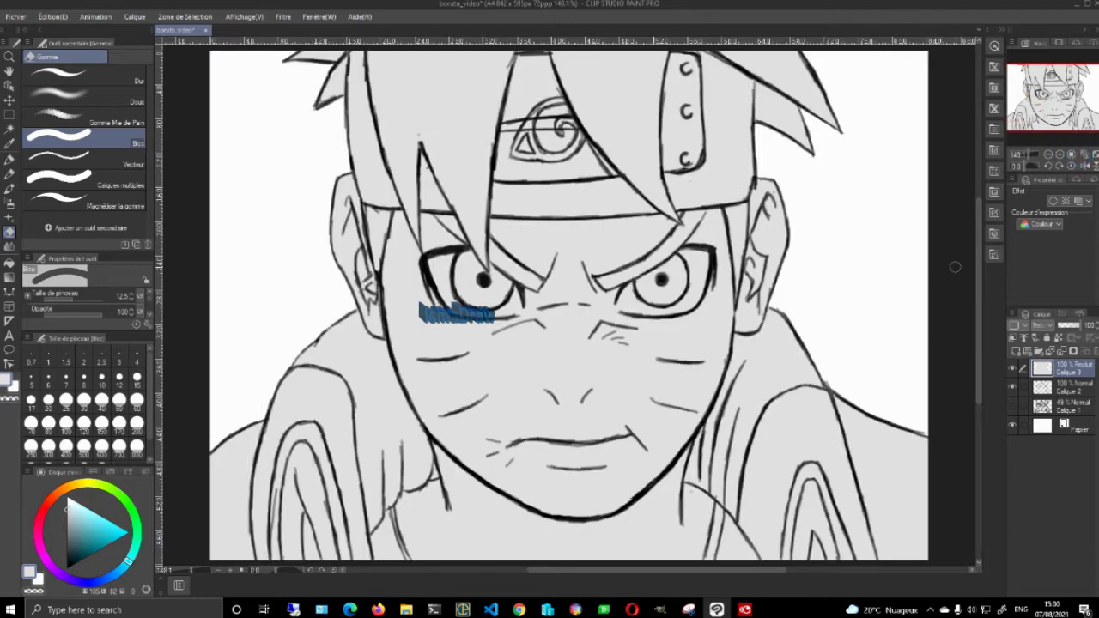
{"action": "left_click", "coordinate": [1016, 350]}
{"action": "left_click", "coordinate": [1013, 338]}
{"action": "left_click", "coordinate": [49, 501]}
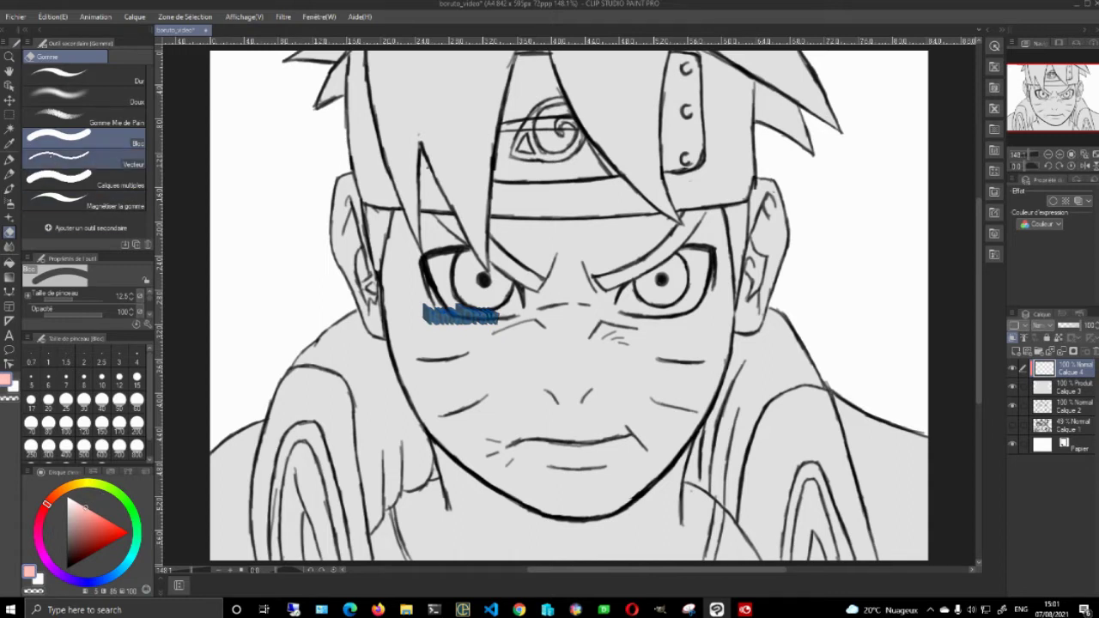
Auto-select the face, both ears and the neck from the line-art layer Calque 2
{"action": "left_click", "coordinate": [10, 131]}
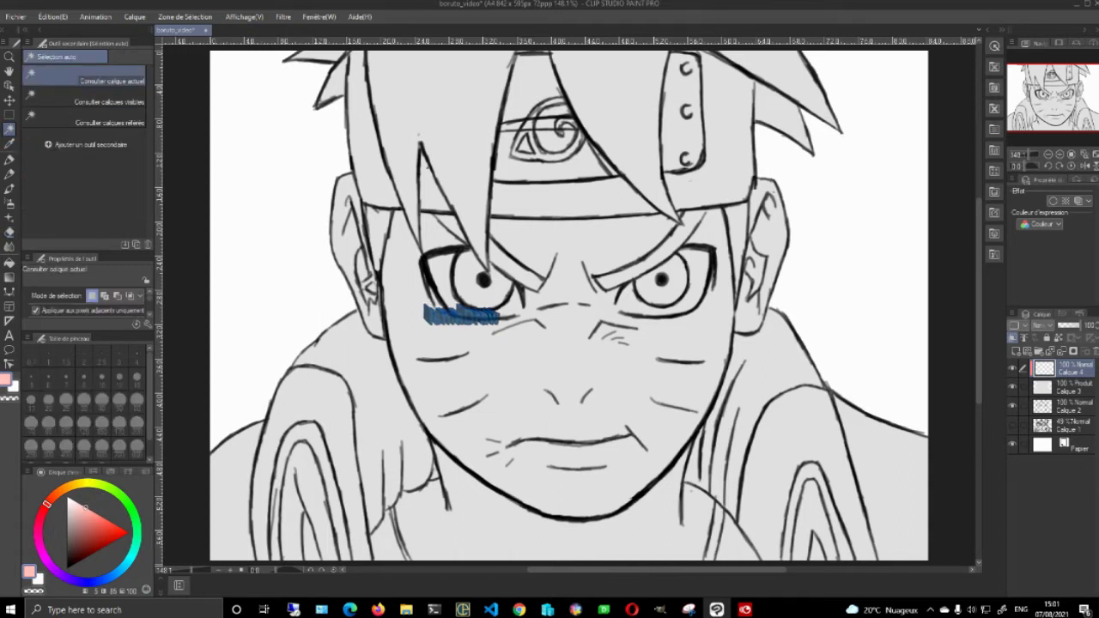
{"action": "left_click", "coordinate": [1070, 405]}
{"action": "left_click", "coordinate": [564, 369]}
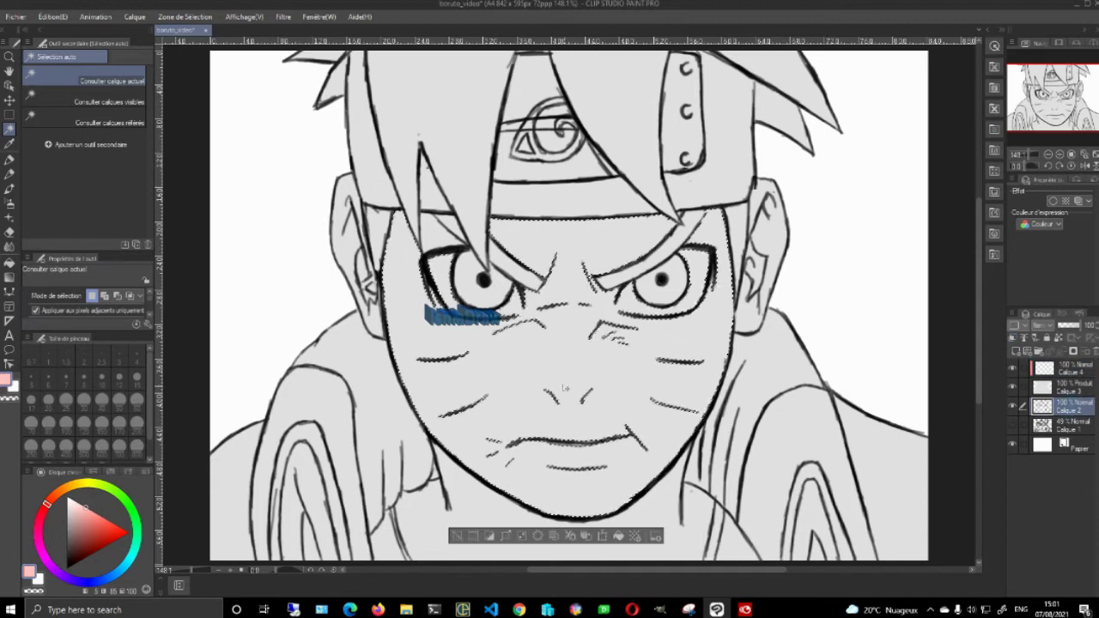
{"action": "left_click", "coordinate": [364, 264], "text": "shift"}
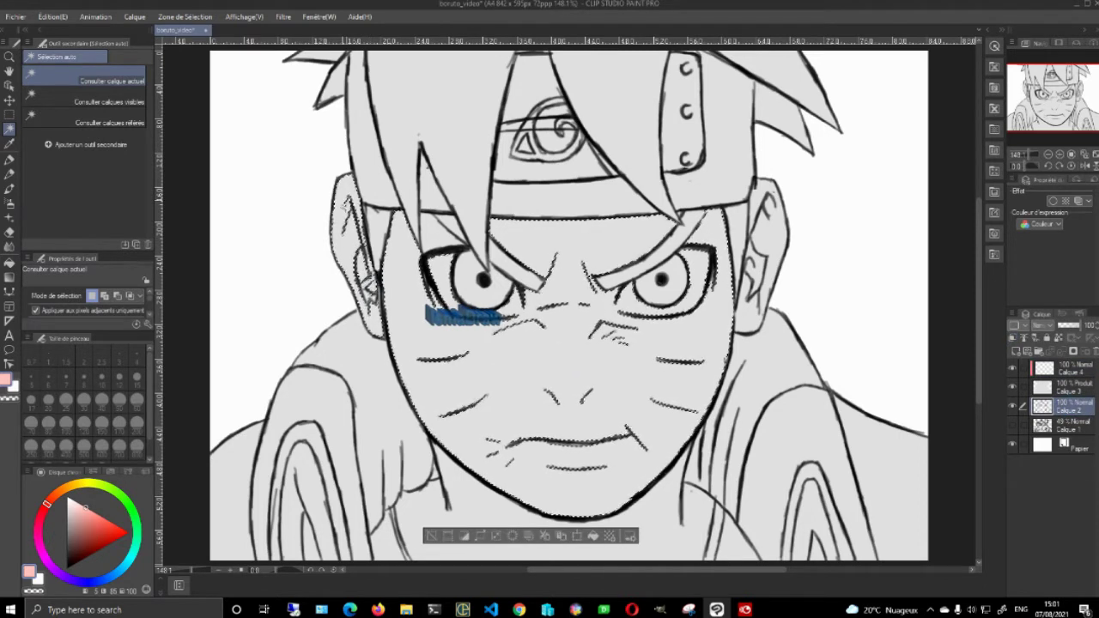
{"action": "left_click", "coordinate": [755, 271], "text": "shift"}
{"action": "left_click", "coordinate": [386, 538], "text": "shift"}
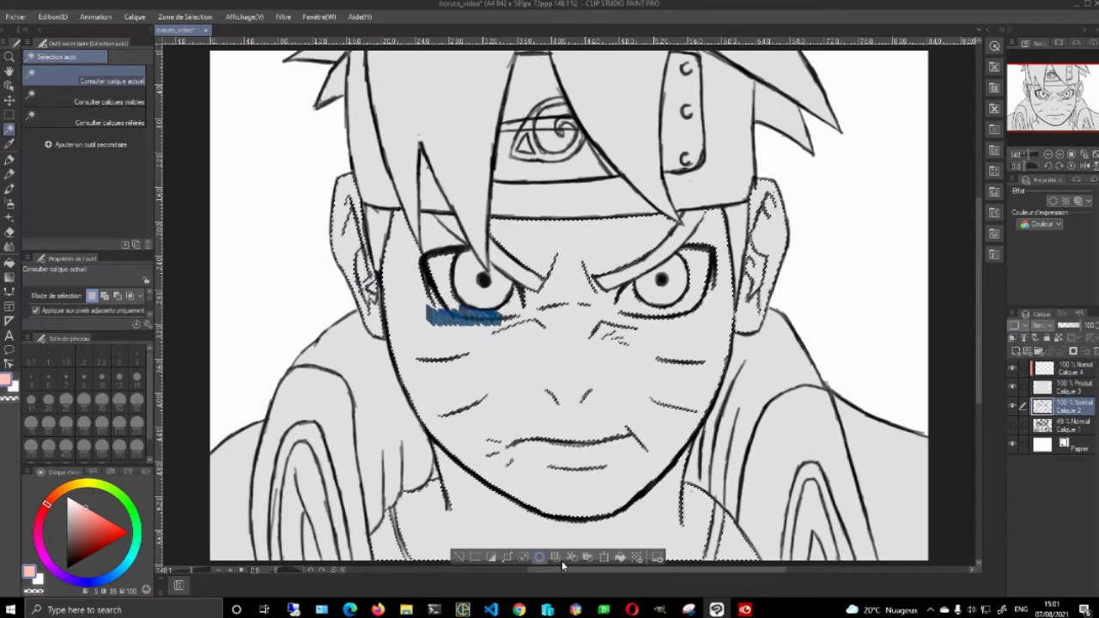
{"action": "left_click", "coordinate": [620, 557]}
{"action": "key", "text": "ctrl+d"}
{"action": "key", "text": "b"}
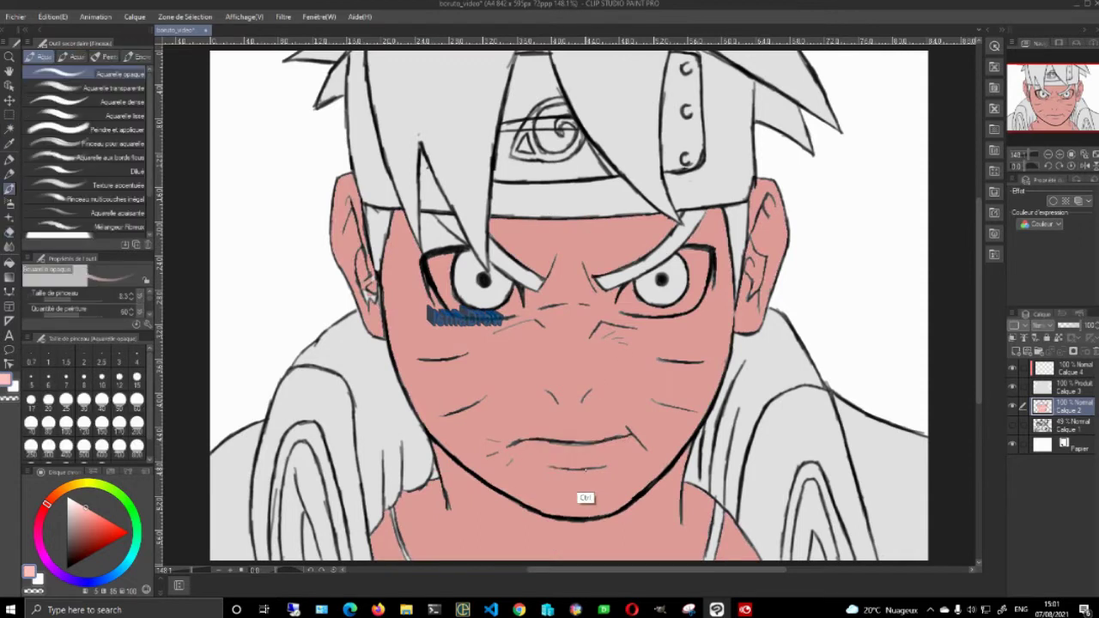
{"action": "key", "text": "ctrl+z"}
{"action": "key", "text": "ctrl+z"}
{"action": "key", "text": "ctrl+z"}
Fill the selected skin areas with light pink on the clipped layer Calque 4 and clear the selection
{"action": "left_click", "coordinate": [1065, 369]}
{"action": "left_click", "coordinate": [620, 557]}
{"action": "left_click", "coordinate": [10, 130]}
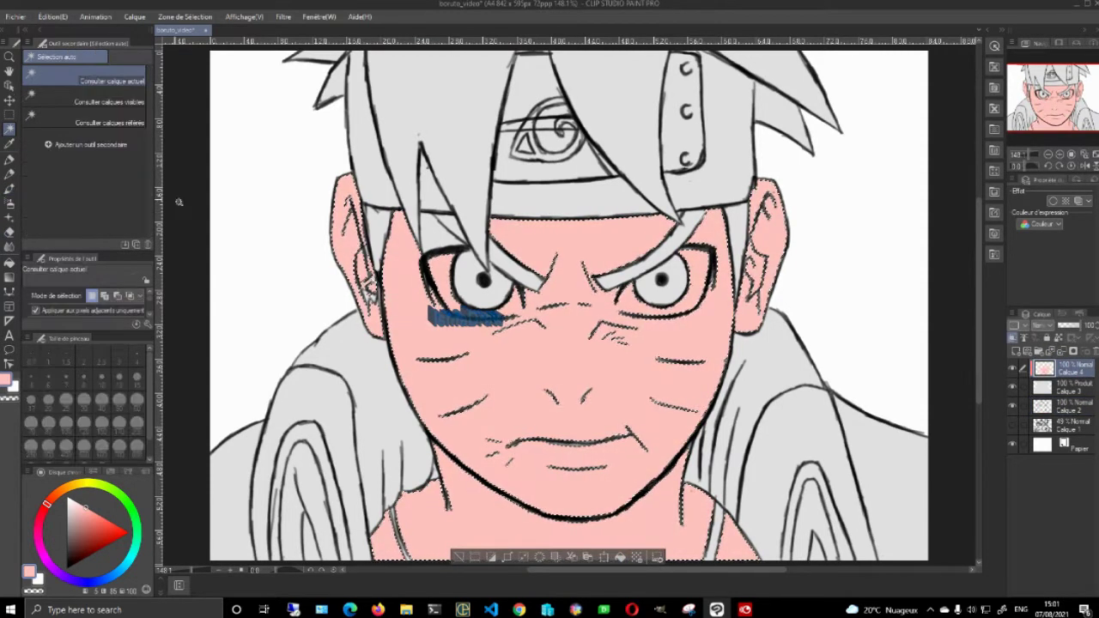
{"action": "key", "text": "ctrl+d"}
Clean up the skin colour around both eyes, erasing the pink from the eye whites
{"action": "key", "text": "e"}
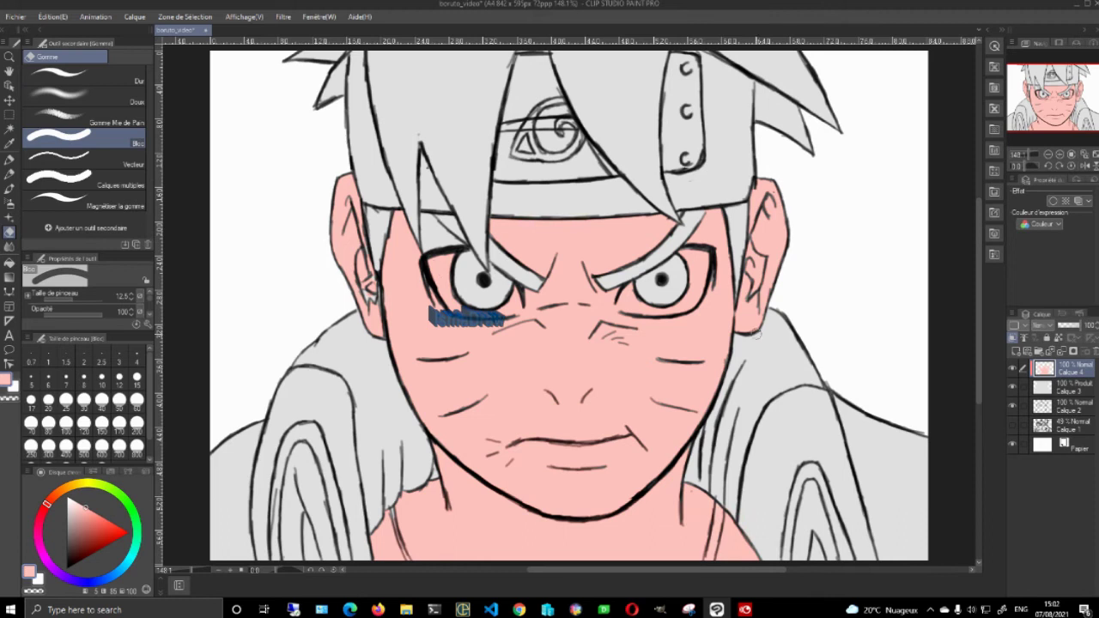
{"action": "key", "text": "b"}
{"action": "scroll", "coordinate": [485, 214], "scroll_direction": "up", "scroll_amount": 5}
{"action": "key", "text": "b"}
{"action": "key", "text": "b"}
{"action": "key", "text": "e"}
{"action": "mouse_move", "coordinate": [400, 455]}
{"action": "left_mouse_down"}
{"action": "mouse_move", "coordinate": [558, 402]}
{"action": "mouse_move", "coordinate": [513, 480]}
{"action": "left_mouse_up"}
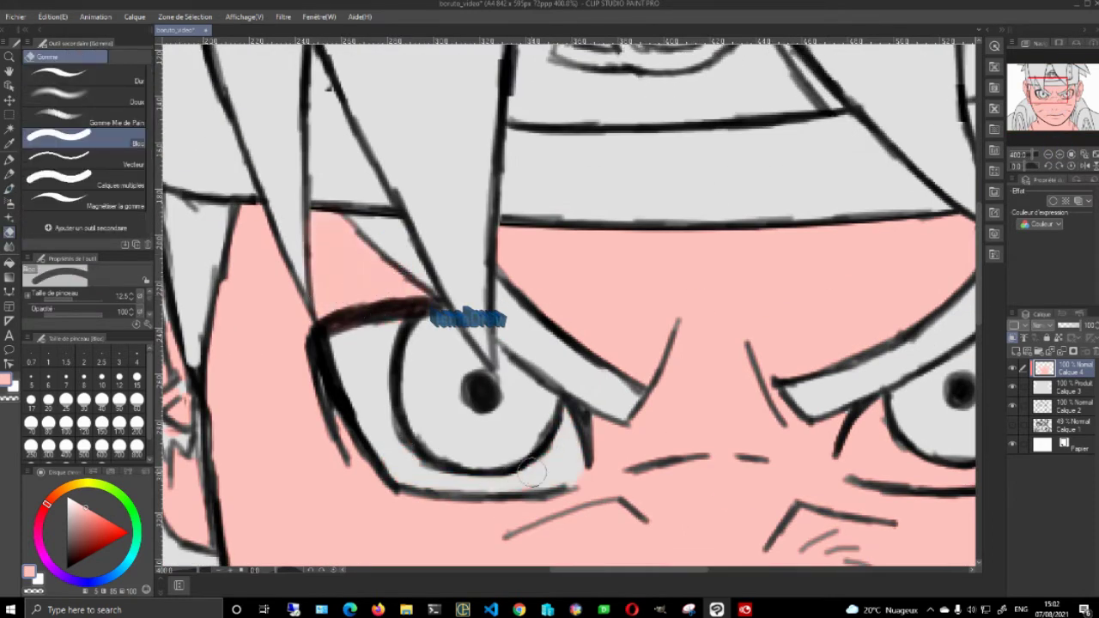
{"action": "left_click_drag", "start_coordinate": [942, 415], "coordinate": [643, 381]}
{"action": "mouse_move", "coordinate": [576, 412]}
{"action": "left_mouse_down"}
{"action": "mouse_move", "coordinate": [692, 407]}
{"action": "mouse_move", "coordinate": [773, 283]}
{"action": "left_mouse_up"}
{"action": "left_click_drag", "start_coordinate": [429, 515], "coordinate": [661, 98]}
{"action": "left_click_drag", "start_coordinate": [432, 558], "coordinate": [663, 309]}
{"action": "left_click_drag", "start_coordinate": [401, 323], "coordinate": [448, 442]}
{"action": "left_click_drag", "start_coordinate": [858, 275], "coordinate": [455, 310]}
{"action": "left_click_drag", "start_coordinate": [874, 376], "coordinate": [852, 442]}
{"action": "mouse_move", "coordinate": [478, 399]}
{"action": "left_mouse_down"}
{"action": "mouse_move", "coordinate": [781, 461]}
{"action": "mouse_move", "coordinate": [939, 402]}
{"action": "left_mouse_up"}
{"action": "key", "text": "b"}
{"action": "left_click", "coordinate": [1083, 152]}
{"action": "key", "text": "ctrl+0"}
{"action": "key", "text": "b"}
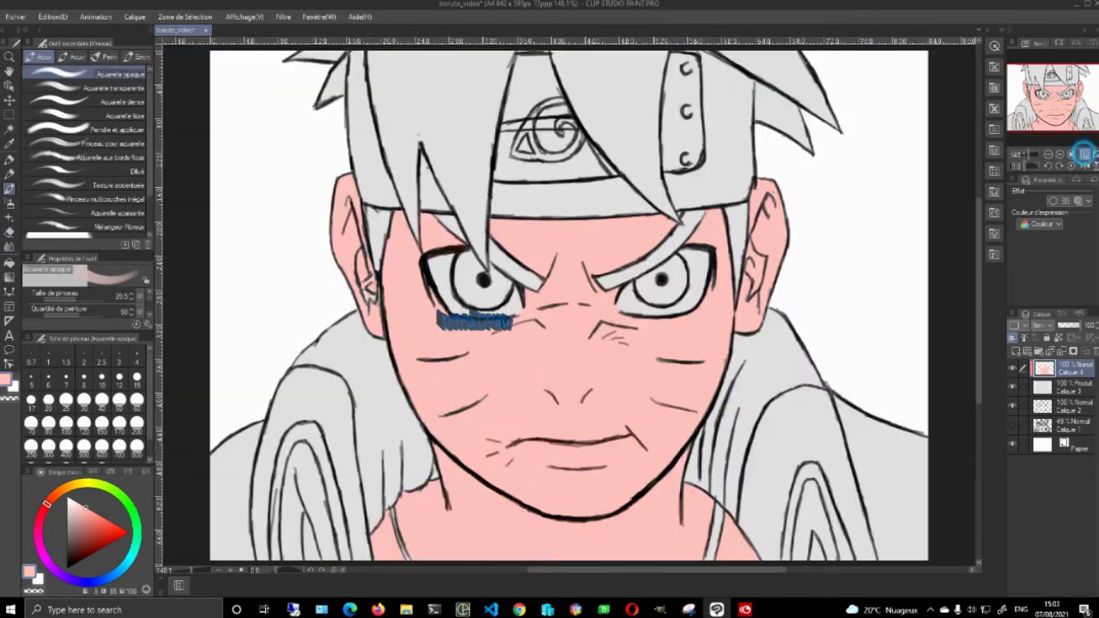
Add another clipped layer above the skin colour and set the drawing colour to golden yellow
{"action": "left_click", "coordinate": [1015, 351]}
{"action": "left_click", "coordinate": [70, 486]}
{"action": "left_click_drag", "start_coordinate": [95, 520], "coordinate": [102, 517]}
{"action": "left_click", "coordinate": [76, 484]}
{"action": "left_click", "coordinate": [69, 486]}
Auto-select the hair strands and eyebrows from Calque 2, fill them with golden yellow on Calque 5, and clear the selection
{"action": "left_click", "coordinate": [10, 129]}
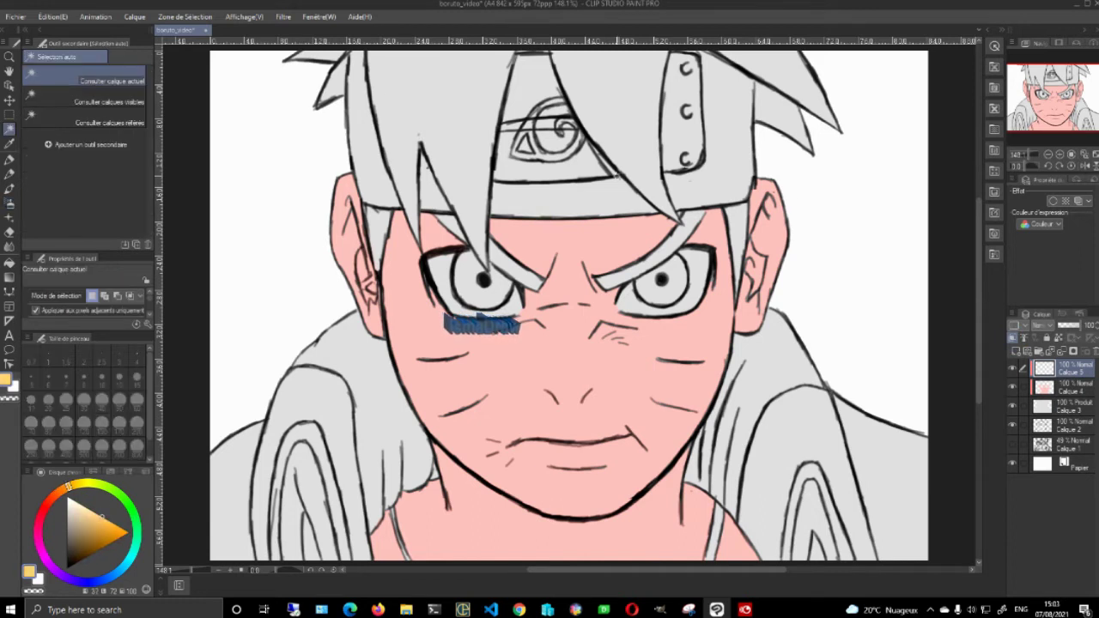
{"action": "left_click", "coordinate": [1057, 427]}
{"action": "left_click", "coordinate": [451, 85]}
{"action": "left_click", "coordinate": [789, 119], "text": "shift"}
{"action": "left_click", "coordinate": [736, 225], "text": "shift"}
{"action": "left_click", "coordinate": [675, 240], "text": "shift"}
{"action": "left_click", "coordinate": [478, 244], "text": "shift"}
{"action": "left_click", "coordinate": [375, 228], "text": "shift"}
{"action": "left_click", "coordinate": [334, 84], "text": "shift"}
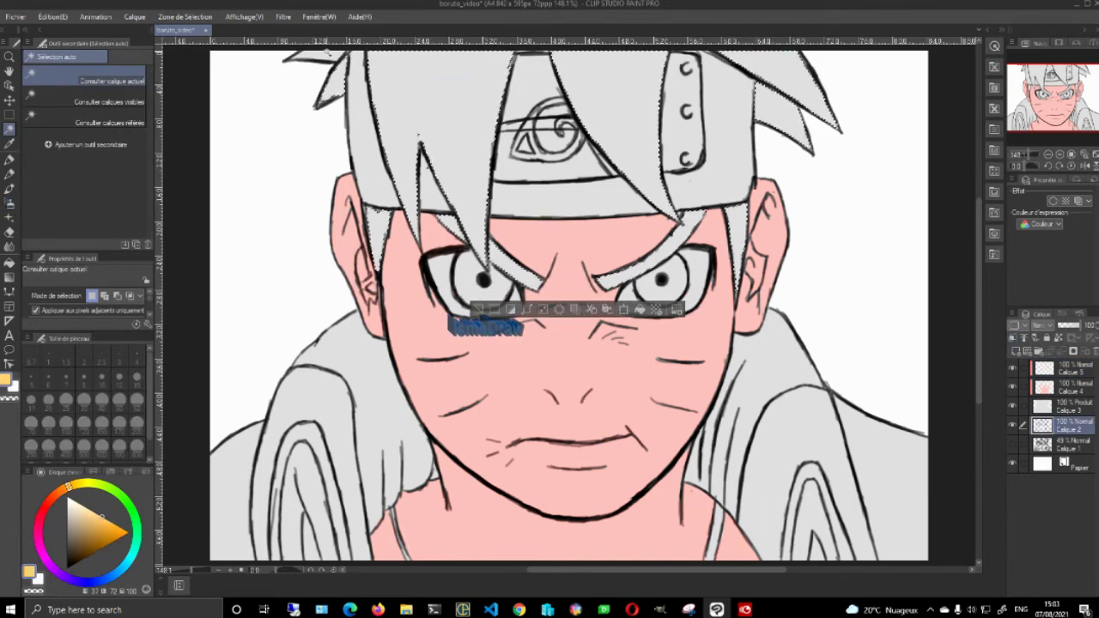
{"action": "left_click", "coordinate": [319, 57], "text": "shift"}
{"action": "left_click", "coordinate": [1061, 368]}
{"action": "left_click", "coordinate": [626, 311]}
{"action": "key", "text": "ctrl+d"}
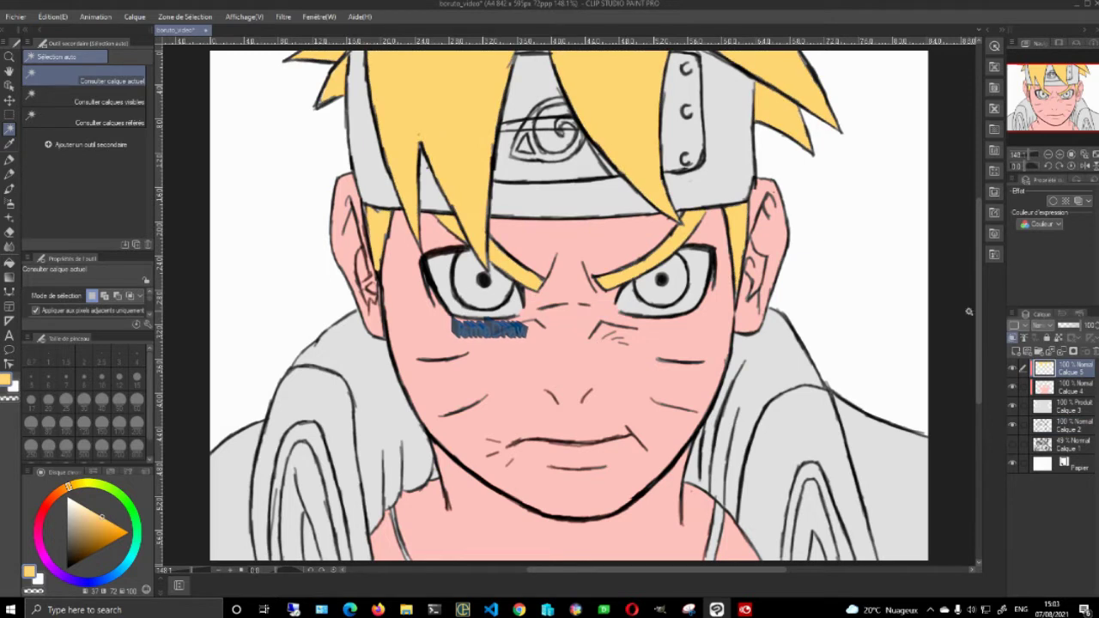
Add a clipped layer above the hair colour and set the drawing colour to orange
{"action": "key", "text": "b"}
{"action": "left_click", "coordinate": [1015, 351]}
{"action": "left_click_drag", "start_coordinate": [64, 488], "coordinate": [55, 494]}
{"action": "left_click_drag", "start_coordinate": [95, 525], "coordinate": [114, 539]}
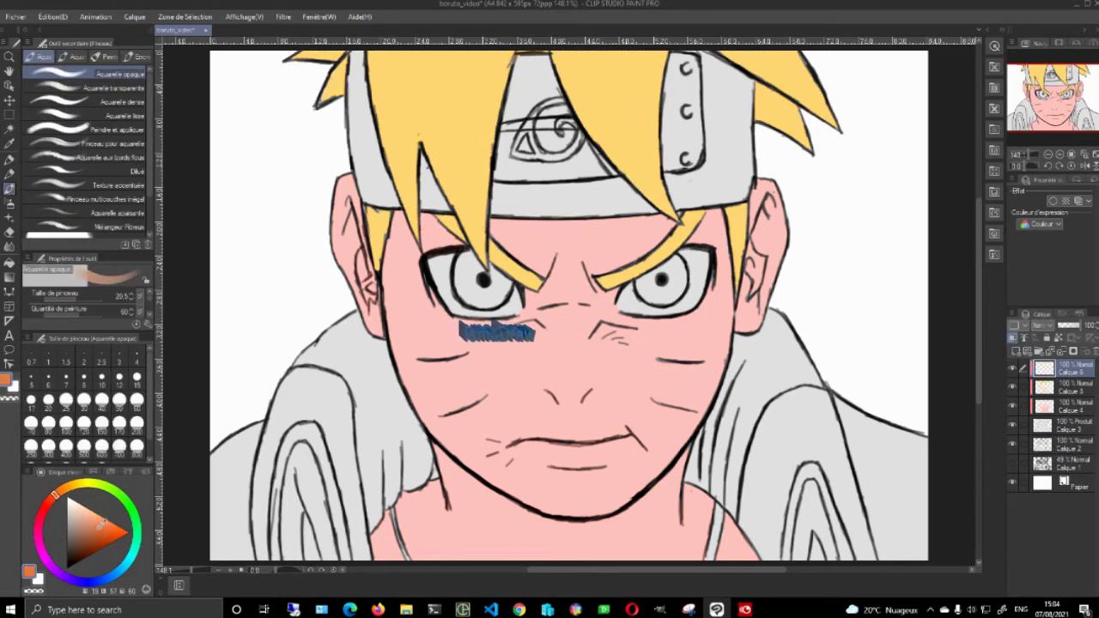
Auto-select the jacket's front bands from Calque 2, fill them with orange on Calque 6, and clear the selection
{"action": "key", "text": "w"}
{"action": "left_click", "coordinate": [1064, 444]}
{"action": "left_click", "coordinate": [768, 440]}
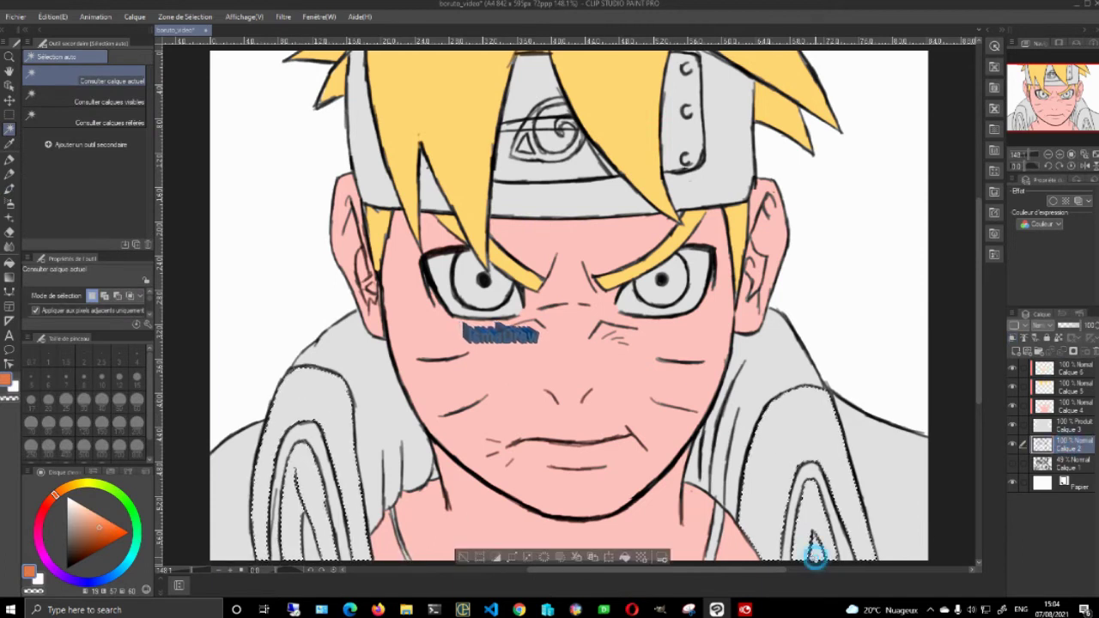
{"action": "left_click", "coordinate": [1064, 367]}
{"action": "left_click", "coordinate": [625, 557]}
{"action": "key", "text": "ctrl+d"}
{"action": "key", "text": "b"}
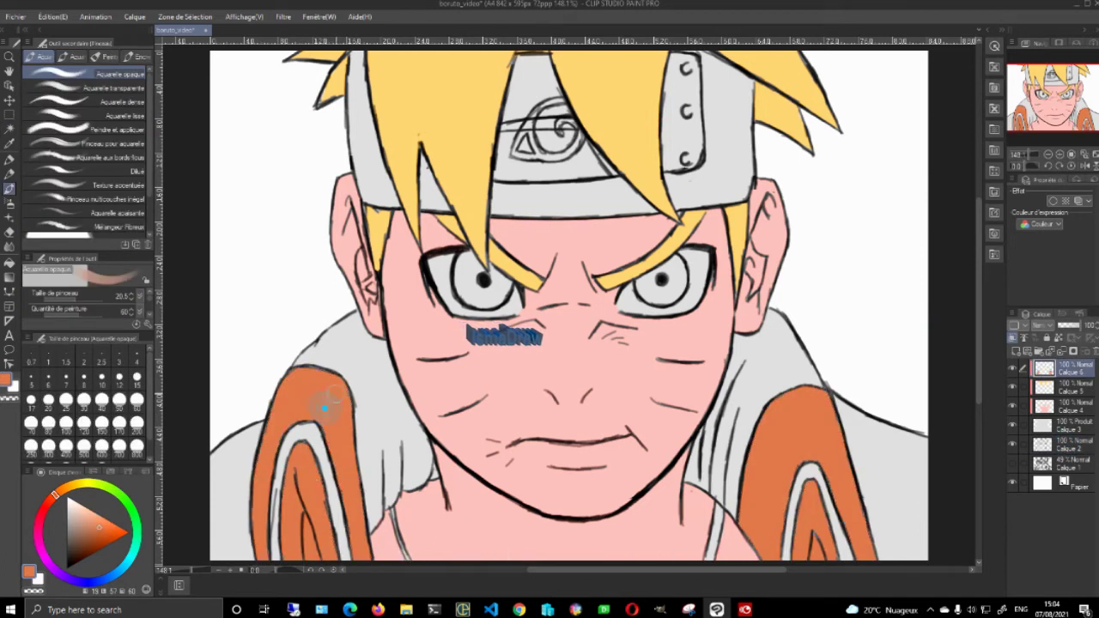
Set the drawing colour to dark navy blue and auto-select the outer jacket areas on both shoulders from Calque 2
{"action": "left_click", "coordinate": [37, 579]}
{"action": "left_click", "coordinate": [79, 543]}
{"action": "left_click", "coordinate": [89, 580]}
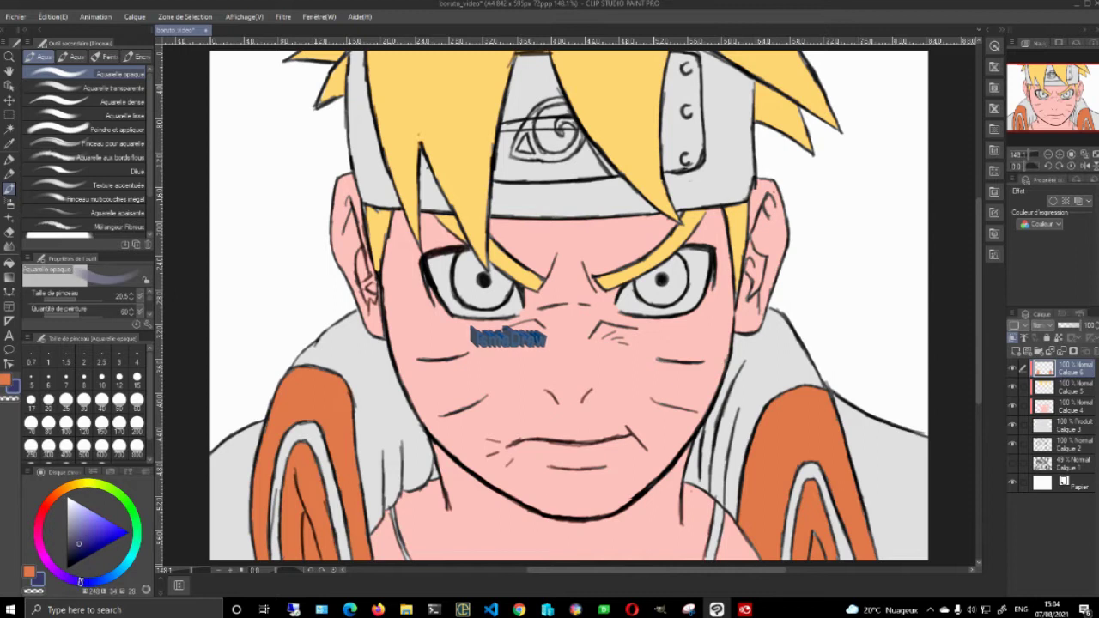
{"action": "left_click", "coordinate": [10, 128]}
{"action": "left_click", "coordinate": [230, 475]}
{"action": "key", "text": "ctrl+d"}
{"action": "left_click", "coordinate": [1065, 444]}
{"action": "left_click", "coordinate": [240, 517]}
{"action": "left_click", "coordinate": [891, 453], "text": "shift"}
{"action": "left_click", "coordinate": [1064, 368]}
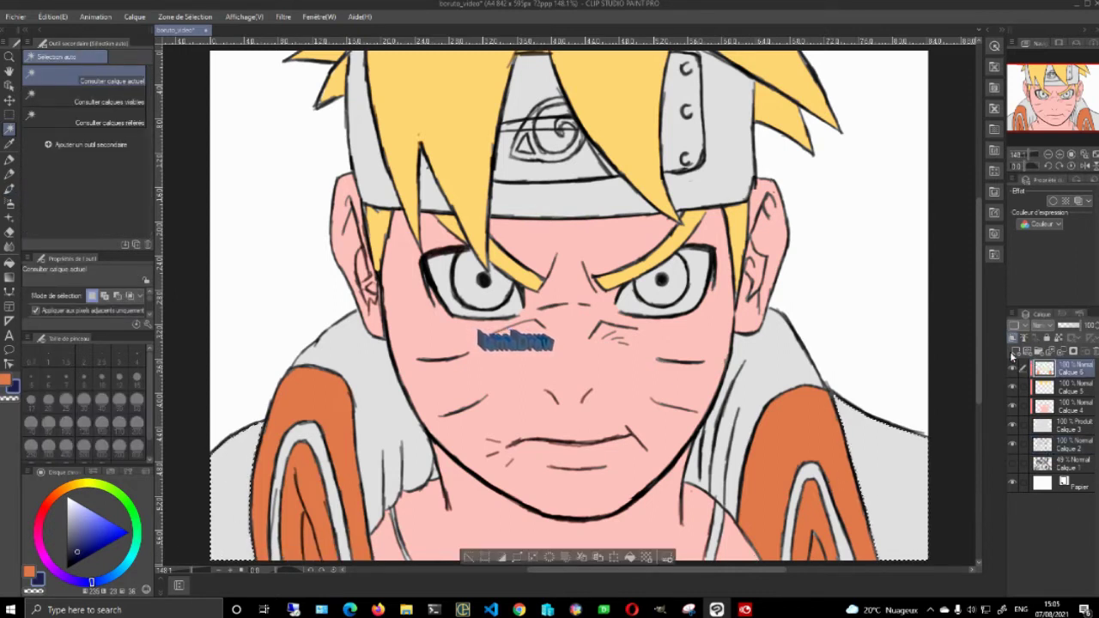
Add a clipped layer above Calque 6, fill the selected shoulder areas with navy blue, and clear the selection
{"action": "left_click", "coordinate": [1015, 351]}
{"action": "left_click", "coordinate": [1013, 338]}
{"action": "left_click", "coordinate": [630, 558]}
{"action": "key", "text": "ctrl+d"}
{"action": "key", "text": "b"}
{"action": "key", "text": "e"}
{"action": "key", "text": "b"}
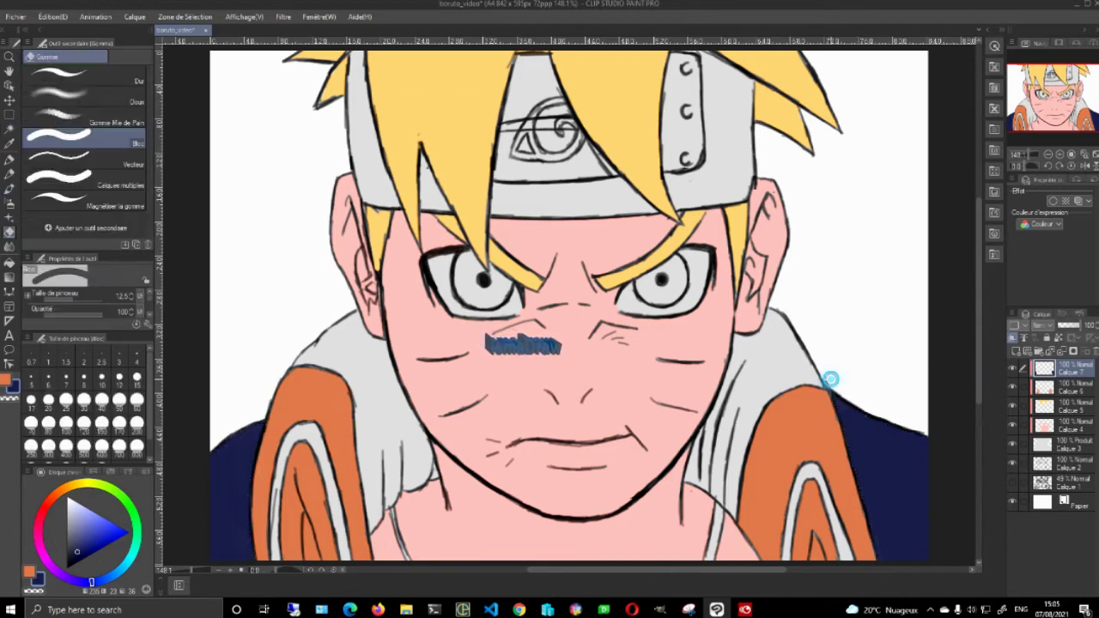
Set the drawing colour to medium grey and auto-select the collar and the narrow jacket stripes from Calque 2
{"action": "left_click", "coordinate": [69, 506]}
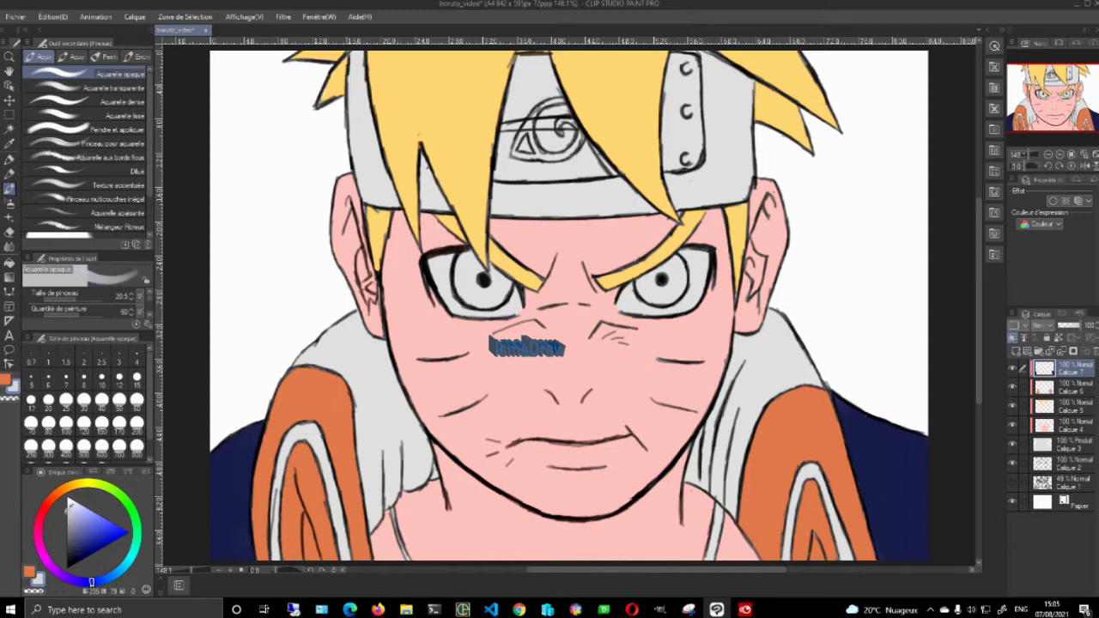
{"action": "left_click", "coordinate": [68, 487]}
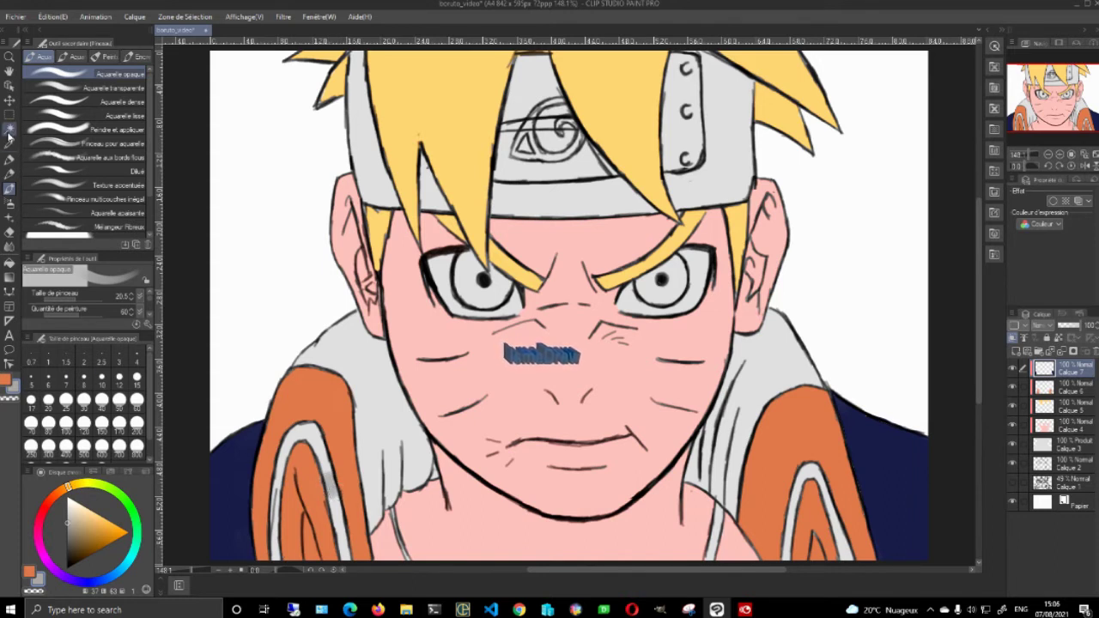
{"action": "left_click", "coordinate": [9, 130]}
{"action": "left_click", "coordinate": [1073, 463]}
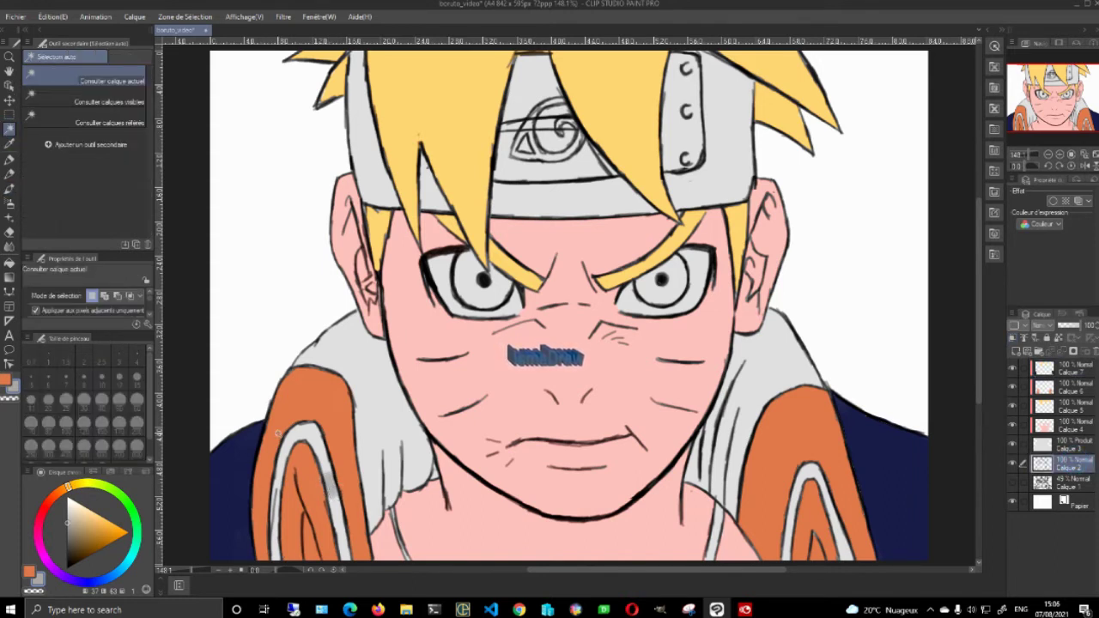
{"action": "left_click", "coordinate": [300, 438]}
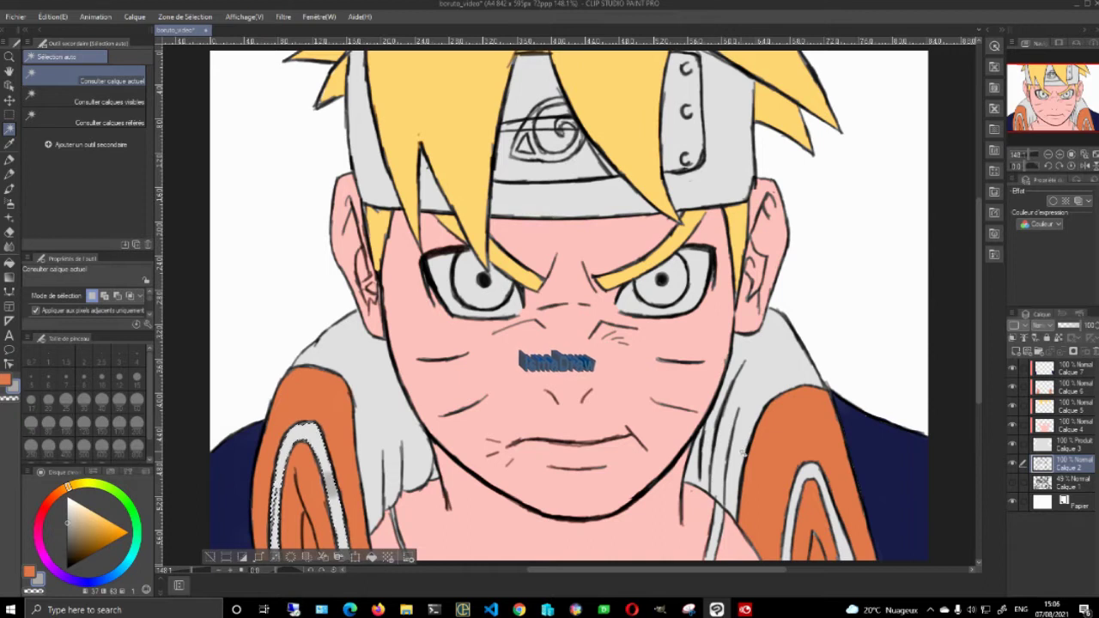
{"action": "left_click", "coordinate": [792, 507], "text": "shift"}
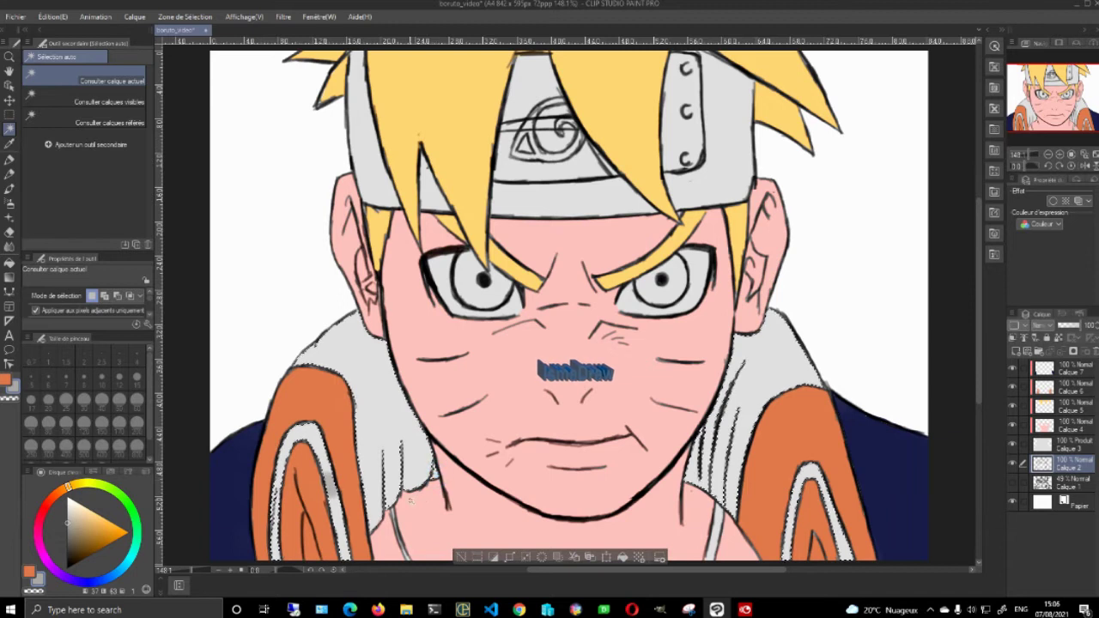
{"action": "left_click", "coordinate": [713, 526], "text": "shift"}
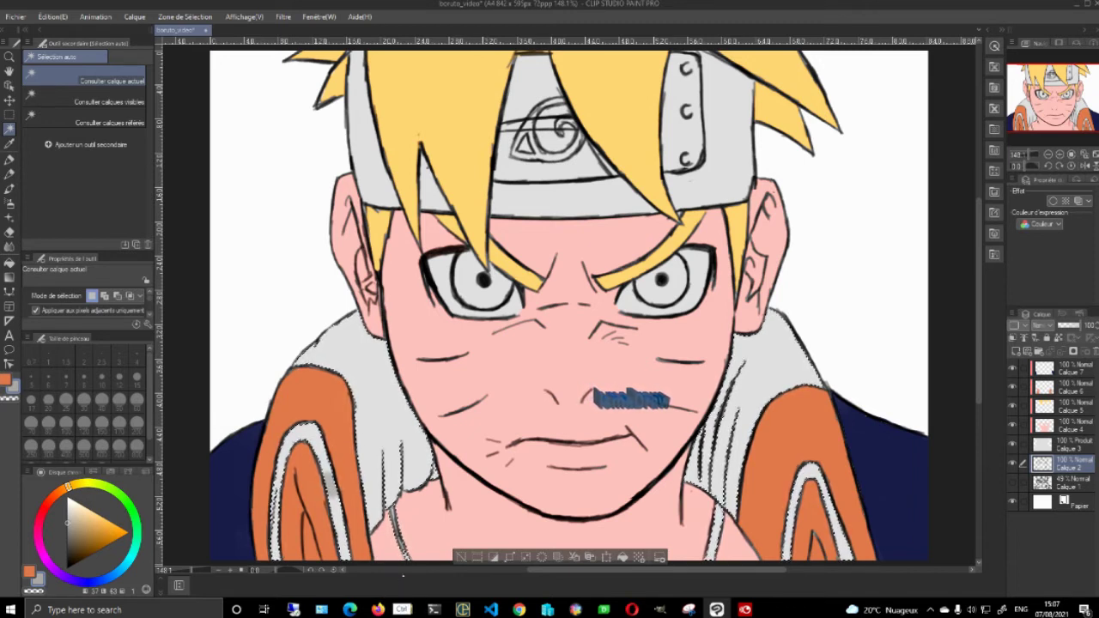
Fill the selected collar and stripes with grey on Calque 7 and clear the selection
{"action": "left_click", "coordinate": [1076, 369]}
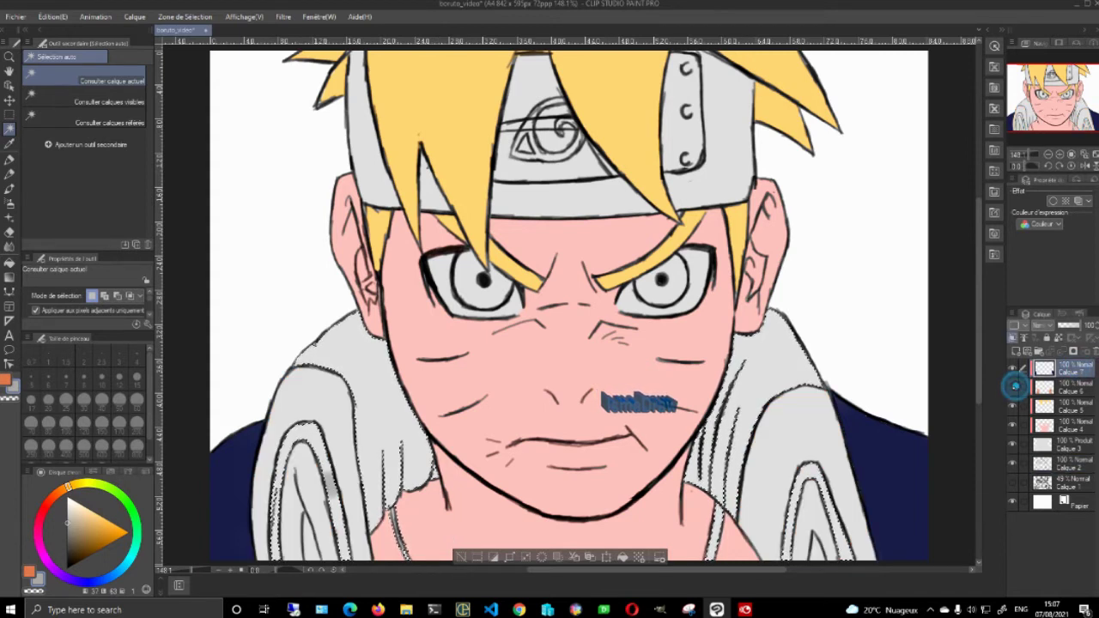
{"action": "left_click", "coordinate": [1012, 368]}
{"action": "left_click", "coordinate": [1012, 368]}
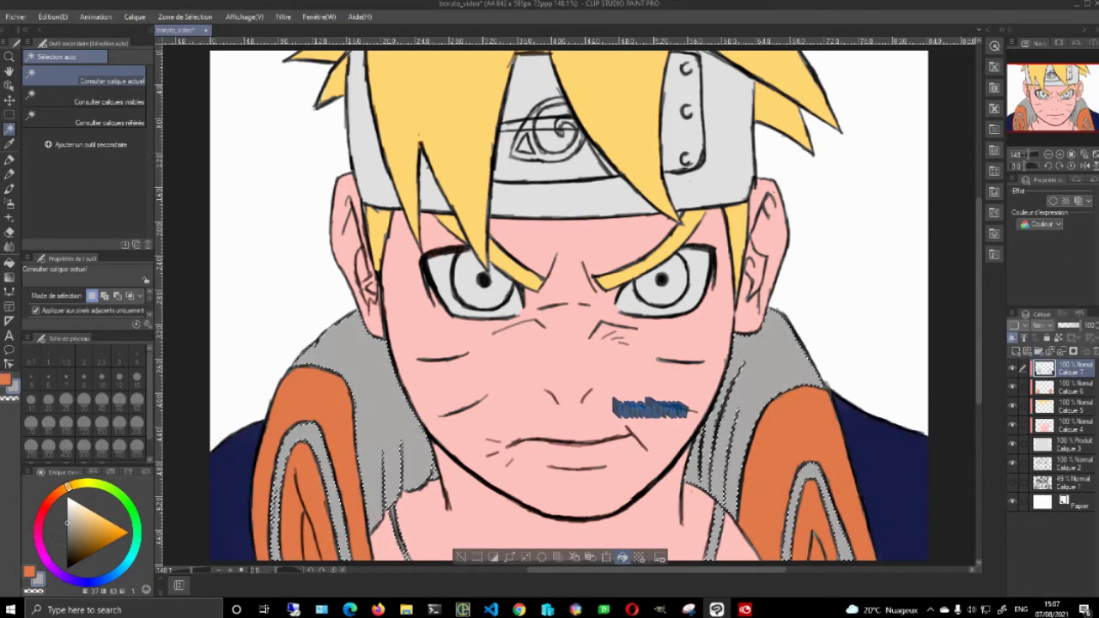
{"action": "left_click", "coordinate": [622, 556]}
{"action": "key", "text": "ctrl+d"}
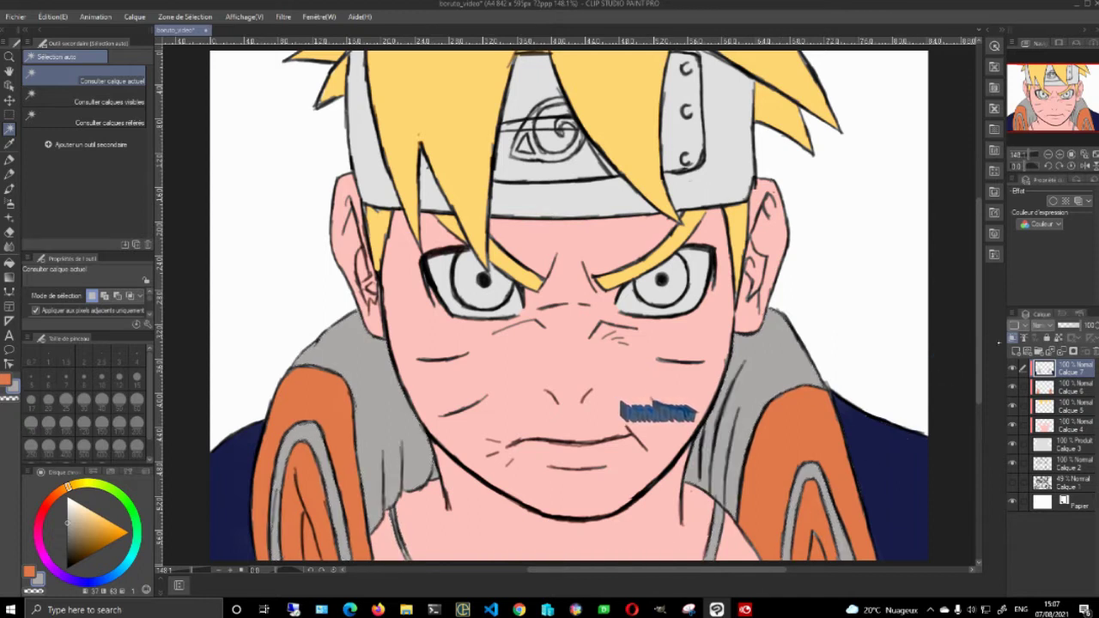
Add a clipped layer above Calque 7 and fine-tune the grey drawing colour
{"action": "left_click", "coordinate": [1016, 351]}
{"action": "left_click", "coordinate": [1012, 338]}
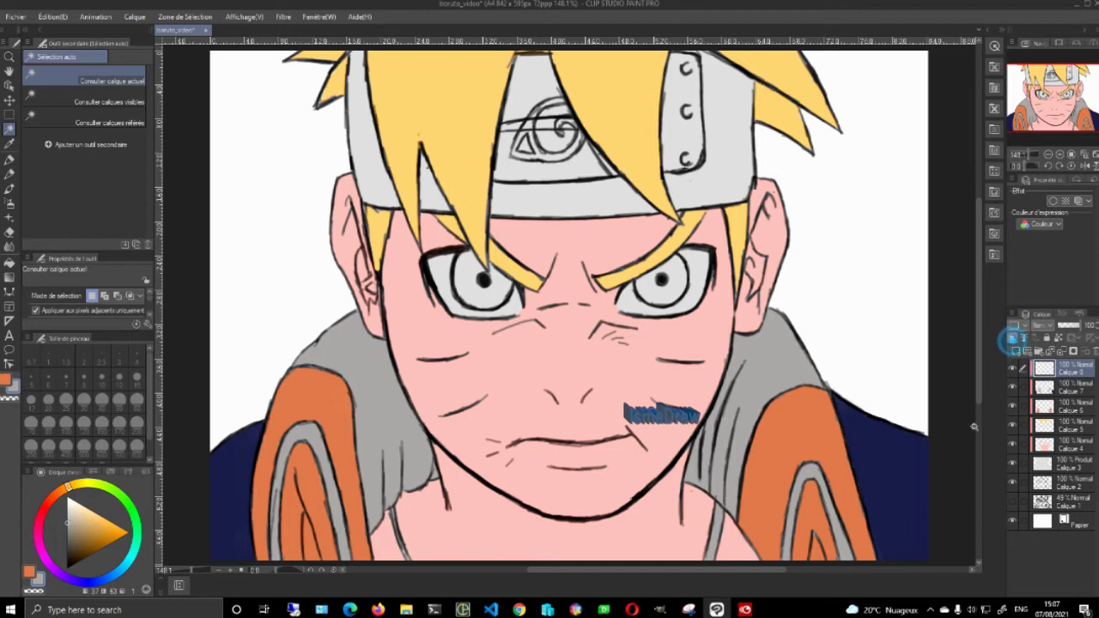
{"action": "left_click_drag", "start_coordinate": [70, 516], "coordinate": [65, 529]}
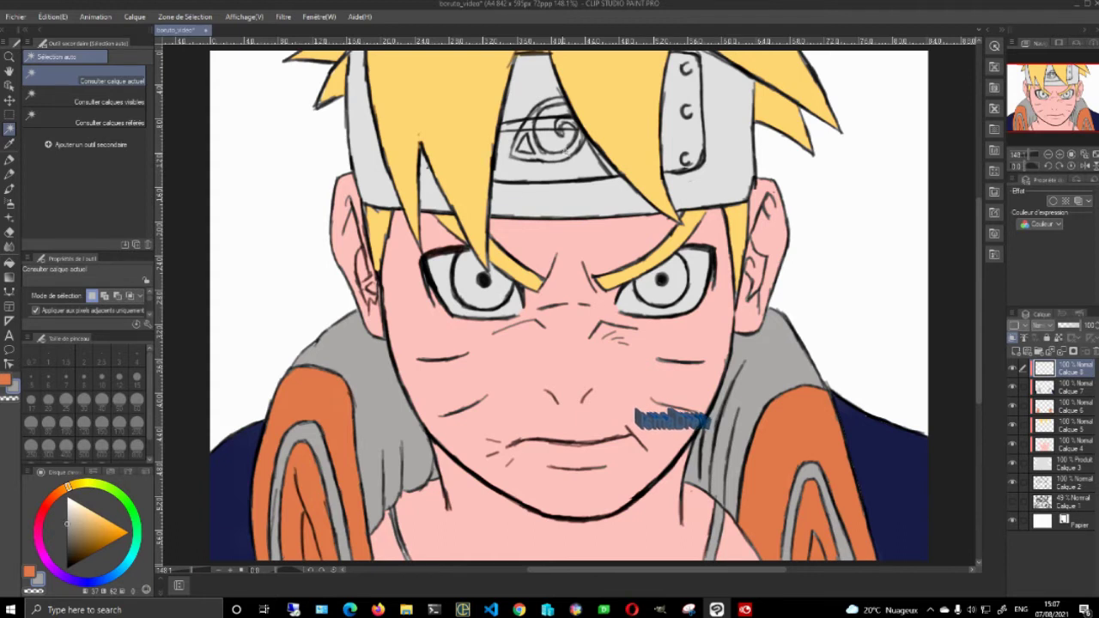
Paint the headband's engraved metal plate and the riveted side piece grey on Calque 8 with the opaque watercolour brush
{"action": "key", "text": "b"}
{"action": "mouse_move", "coordinate": [526, 98]}
{"action": "left_mouse_down"}
{"action": "mouse_move", "coordinate": [502, 172]}
{"action": "mouse_move", "coordinate": [572, 167]}
{"action": "mouse_move", "coordinate": [509, 172]}
{"action": "mouse_move", "coordinate": [529, 87]}
{"action": "mouse_move", "coordinate": [547, 127]}
{"action": "mouse_move", "coordinate": [539, 153]}
{"action": "mouse_move", "coordinate": [589, 168]}
{"action": "left_mouse_up"}
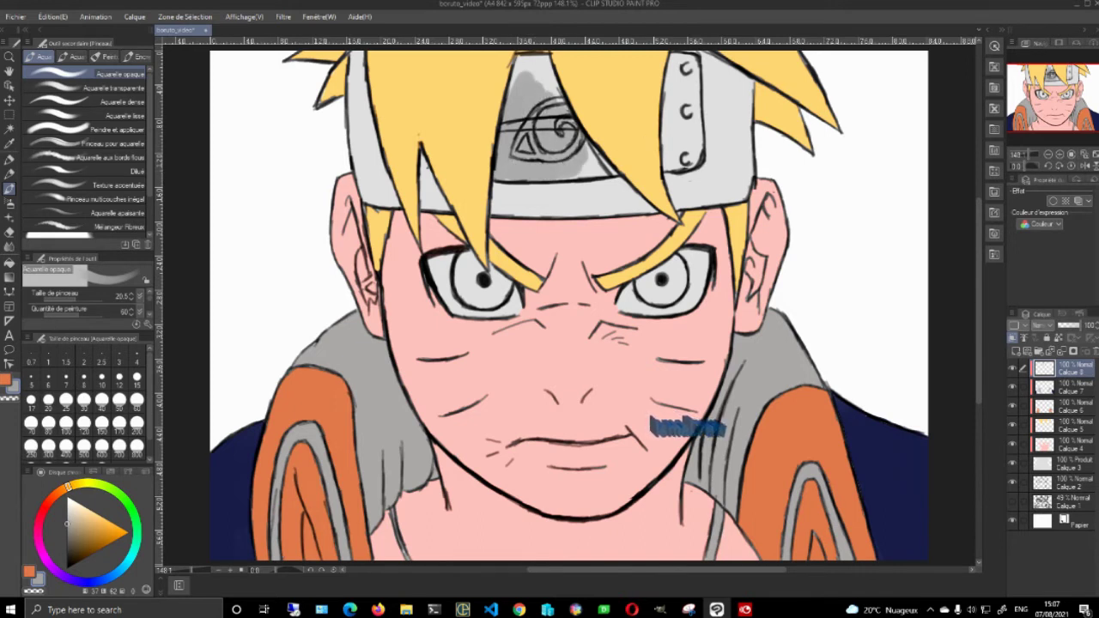
{"action": "left_click", "coordinate": [1059, 154]}
{"action": "left_click", "coordinate": [1059, 154]}
{"action": "left_click_drag", "start_coordinate": [1056, 97], "coordinate": [1054, 80]}
{"action": "mouse_move", "coordinate": [522, 316]}
{"action": "left_mouse_down"}
{"action": "mouse_move", "coordinate": [515, 309]}
{"action": "mouse_move", "coordinate": [592, 303]}
{"action": "mouse_move", "coordinate": [586, 318]}
{"action": "mouse_move", "coordinate": [635, 309]}
{"action": "mouse_move", "coordinate": [619, 288]}
{"action": "mouse_move", "coordinate": [648, 318]}
{"action": "mouse_move", "coordinate": [510, 319]}
{"action": "left_mouse_up"}
{"action": "mouse_move", "coordinate": [539, 198]}
{"action": "left_mouse_down"}
{"action": "mouse_move", "coordinate": [517, 217]}
{"action": "mouse_move", "coordinate": [526, 159]}
{"action": "mouse_move", "coordinate": [554, 173]}
{"action": "mouse_move", "coordinate": [568, 206]}
{"action": "left_mouse_up"}
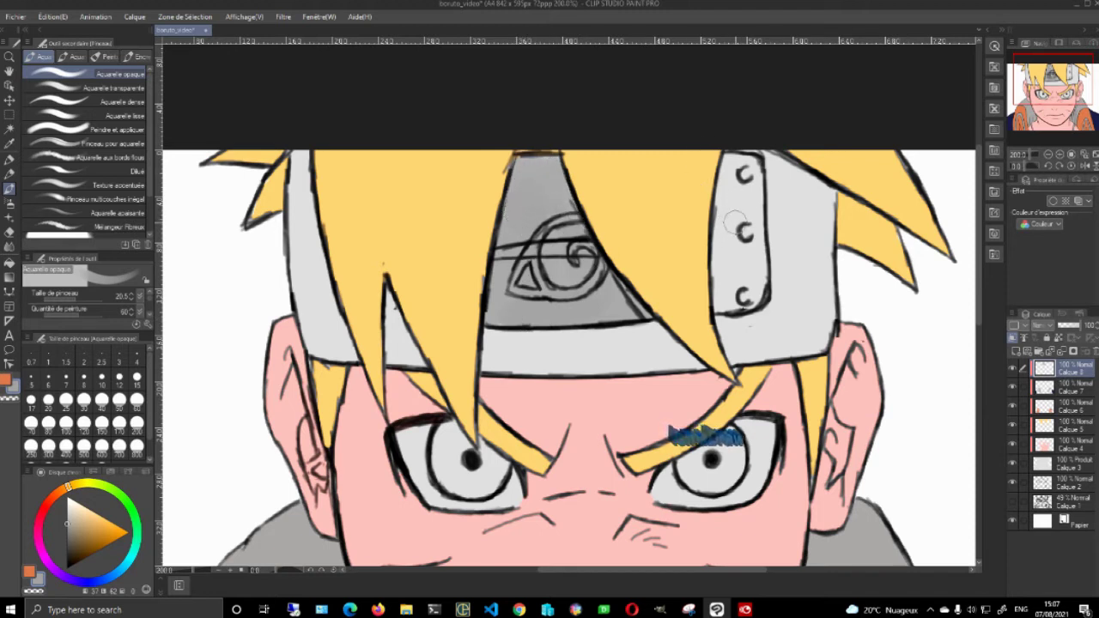
{"action": "mouse_move", "coordinate": [737, 196]}
{"action": "left_mouse_down"}
{"action": "mouse_move", "coordinate": [729, 166]}
{"action": "mouse_move", "coordinate": [744, 164]}
{"action": "mouse_move", "coordinate": [754, 255]}
{"action": "mouse_move", "coordinate": [744, 279]}
{"action": "mouse_move", "coordinate": [728, 193]}
{"action": "mouse_move", "coordinate": [723, 298]}
{"action": "mouse_move", "coordinate": [727, 251]}
{"action": "mouse_move", "coordinate": [755, 276]}
{"action": "mouse_move", "coordinate": [724, 303]}
{"action": "mouse_move", "coordinate": [721, 291]}
{"action": "mouse_move", "coordinate": [721, 250]}
{"action": "mouse_move", "coordinate": [750, 307]}
{"action": "left_mouse_up"}
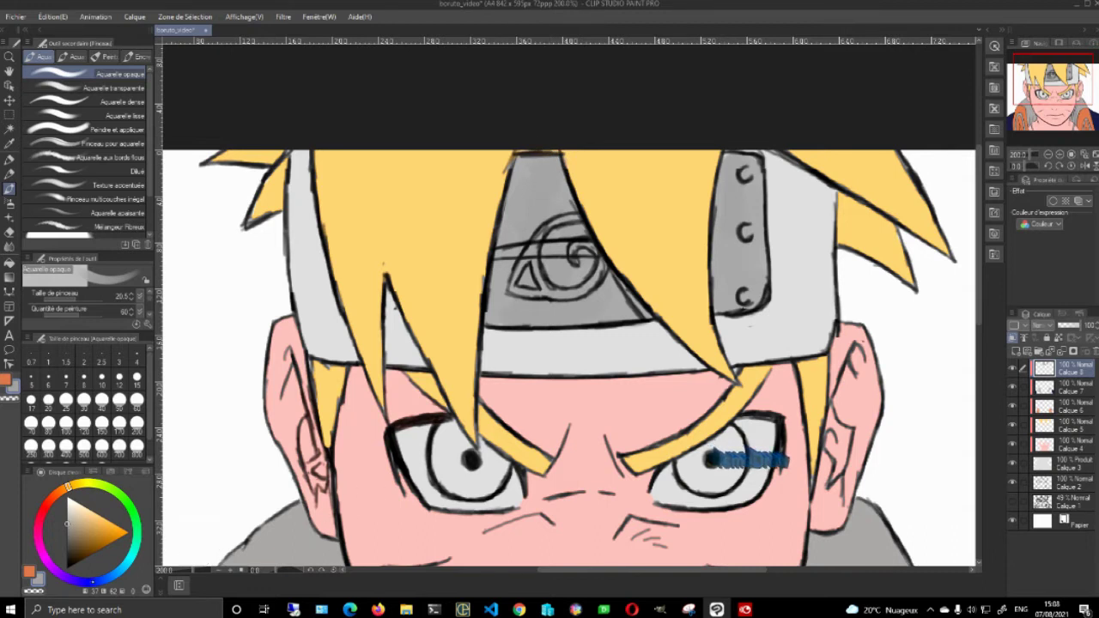
Change the drawing colour from grey back to a dark navy blue
{"action": "left_click", "coordinate": [84, 577]}
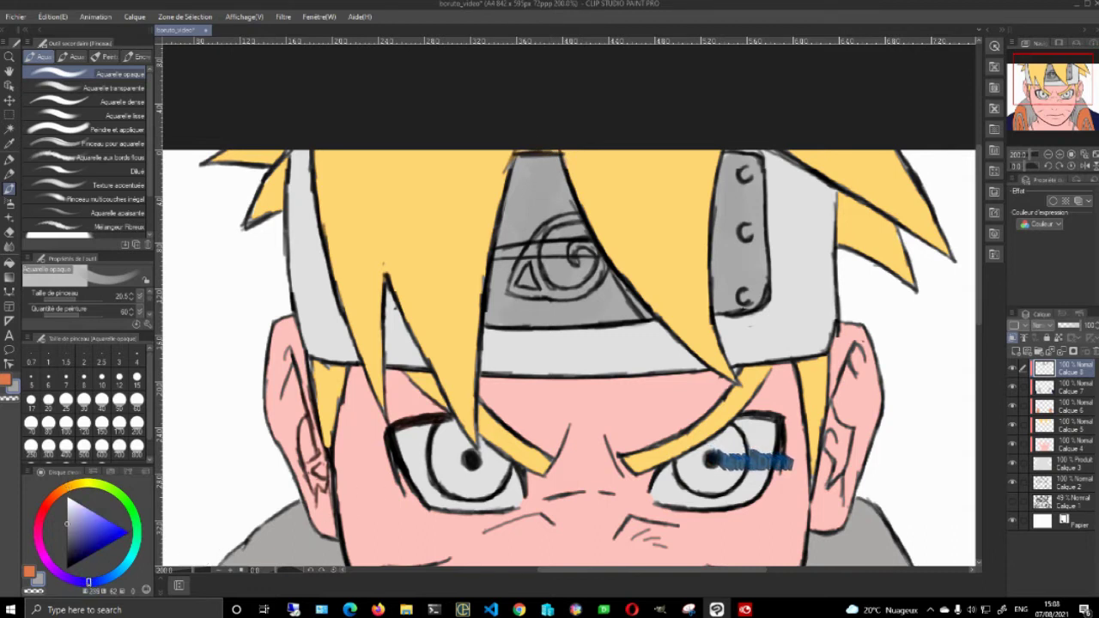
{"action": "mouse_move", "coordinate": [75, 503]}
{"action": "left_mouse_down"}
{"action": "mouse_move", "coordinate": [81, 532]}
{"action": "mouse_move", "coordinate": [92, 533]}
{"action": "left_mouse_up"}
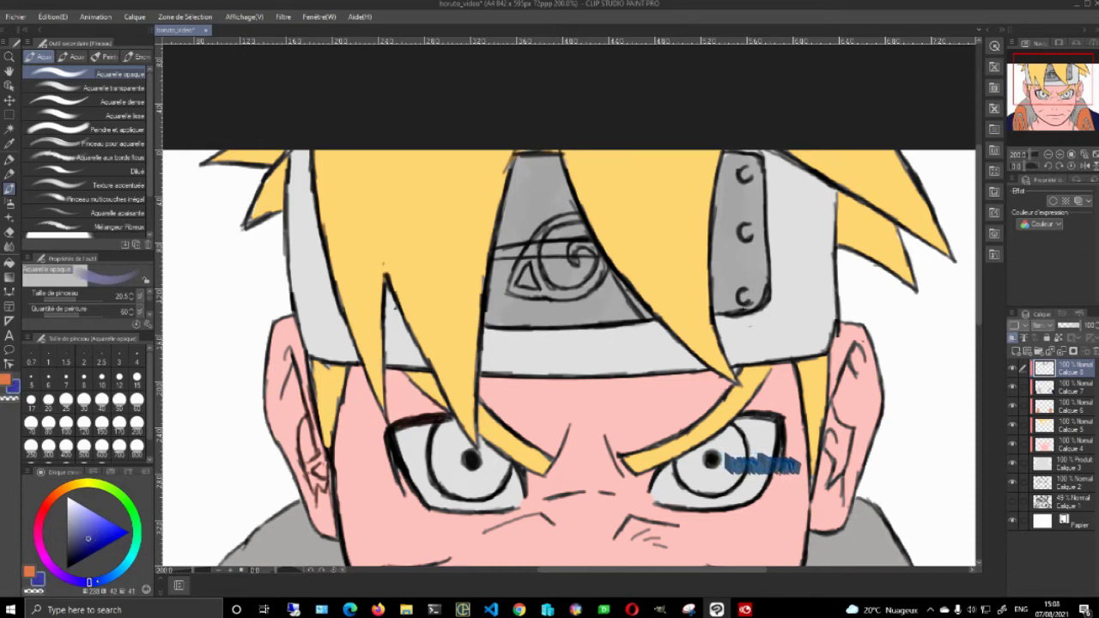
{"action": "left_click_drag", "start_coordinate": [88, 581], "coordinate": [100, 581]}
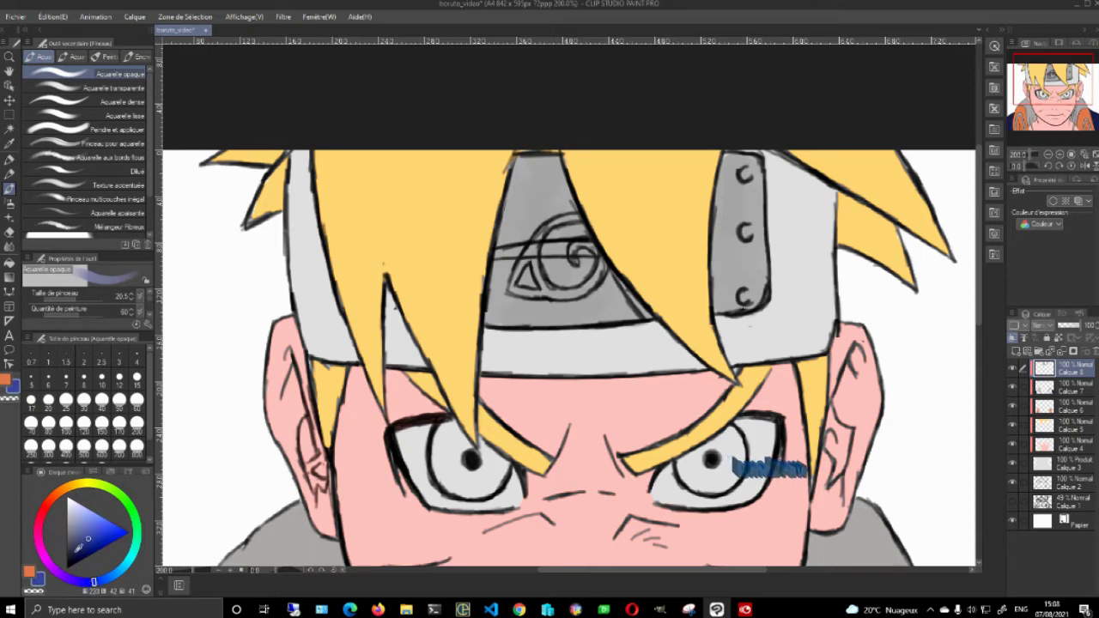
{"action": "left_click_drag", "start_coordinate": [90, 539], "coordinate": [86, 545]}
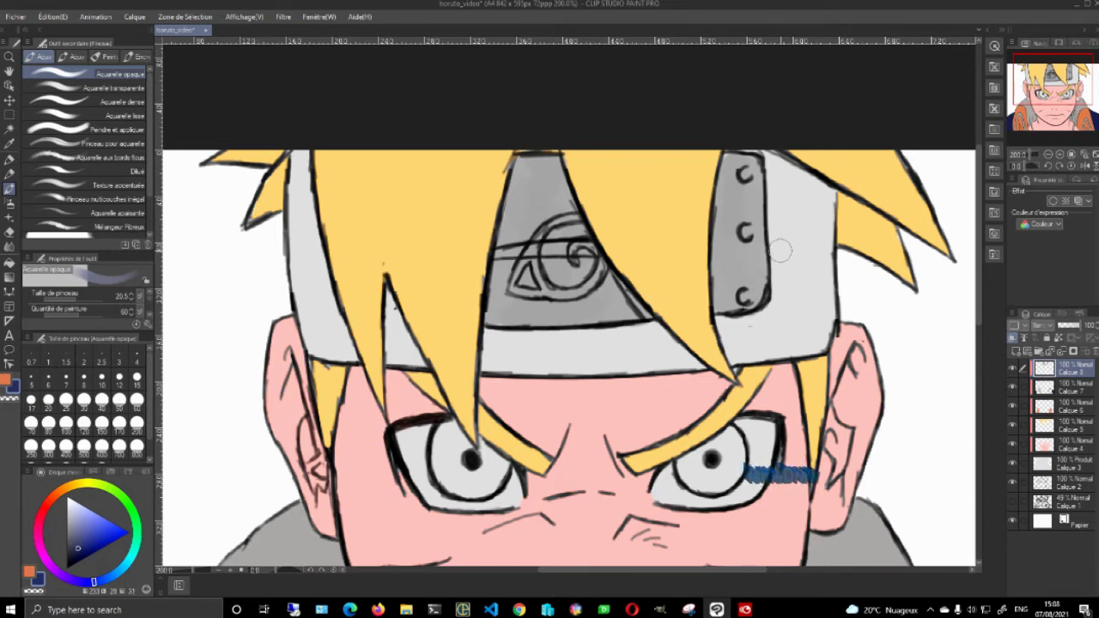
Auto-select all the headband's cloth areas from Calque 2 and make Calque 8 the active layer
{"action": "left_click", "coordinate": [9, 127]}
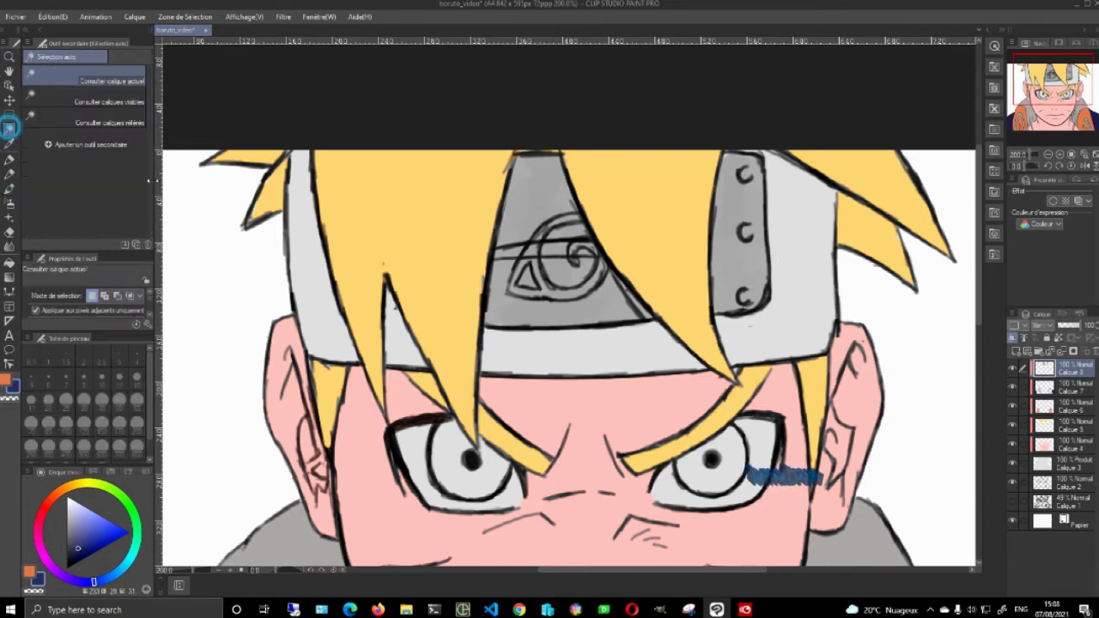
{"action": "left_click", "coordinate": [1061, 484]}
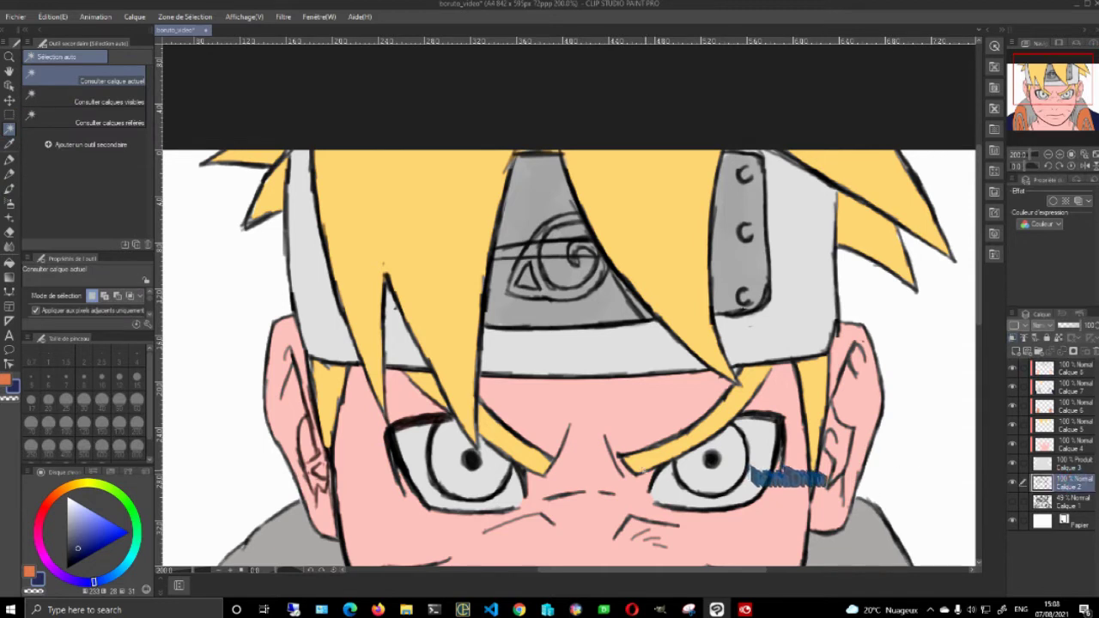
{"action": "left_click", "coordinate": [822, 239]}
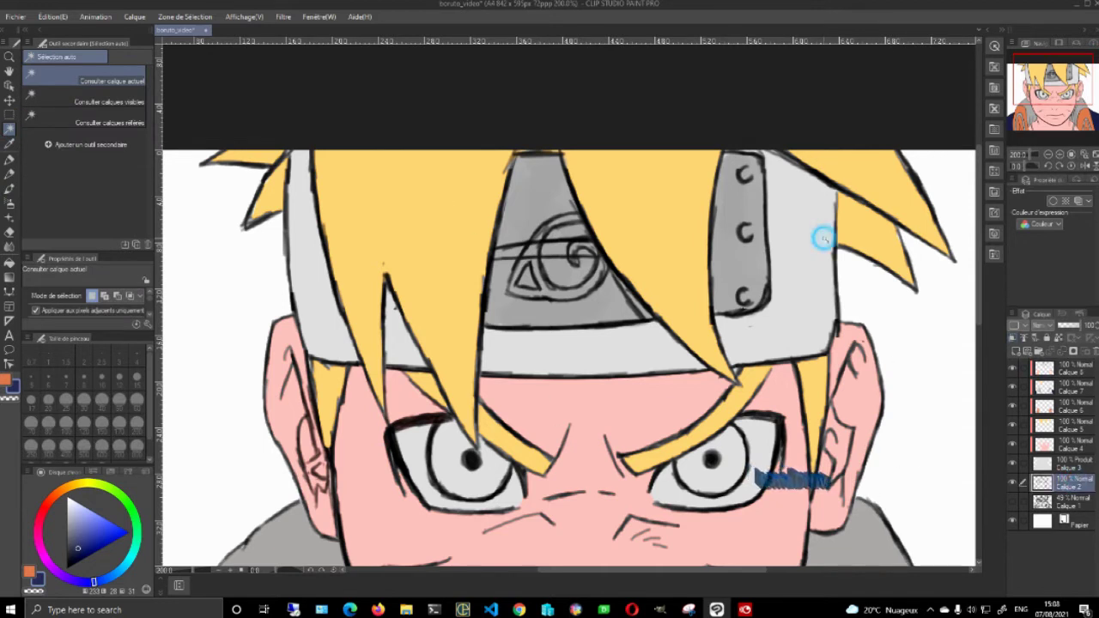
{"action": "left_click", "coordinate": [638, 338], "text": "shift"}
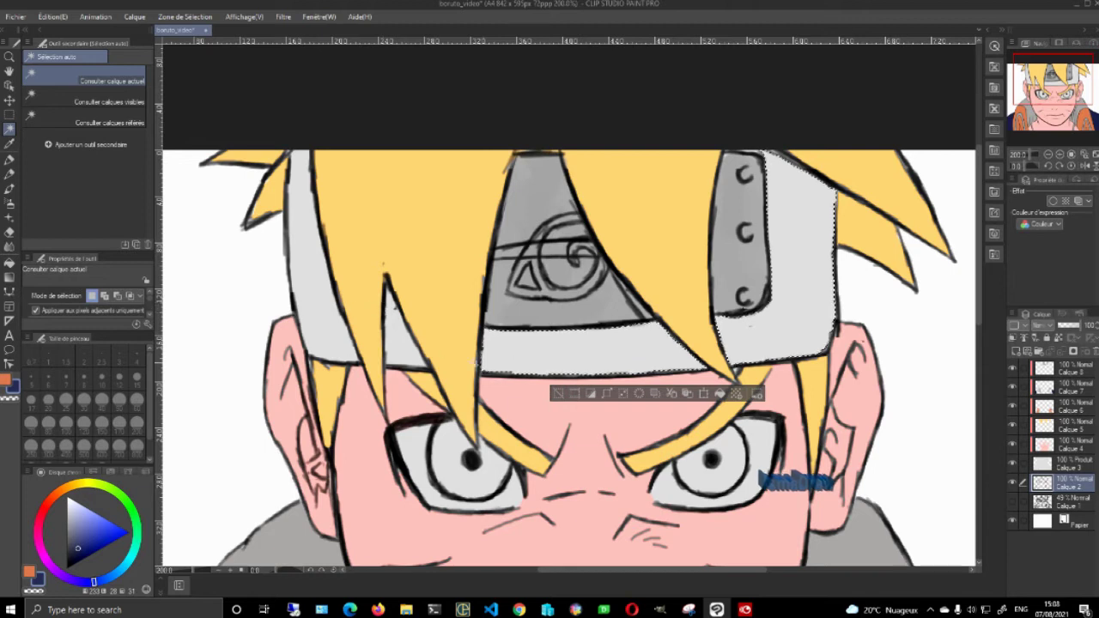
{"action": "left_click", "coordinate": [400, 343], "text": "shift"}
{"action": "left_click", "coordinate": [310, 269], "text": "shift"}
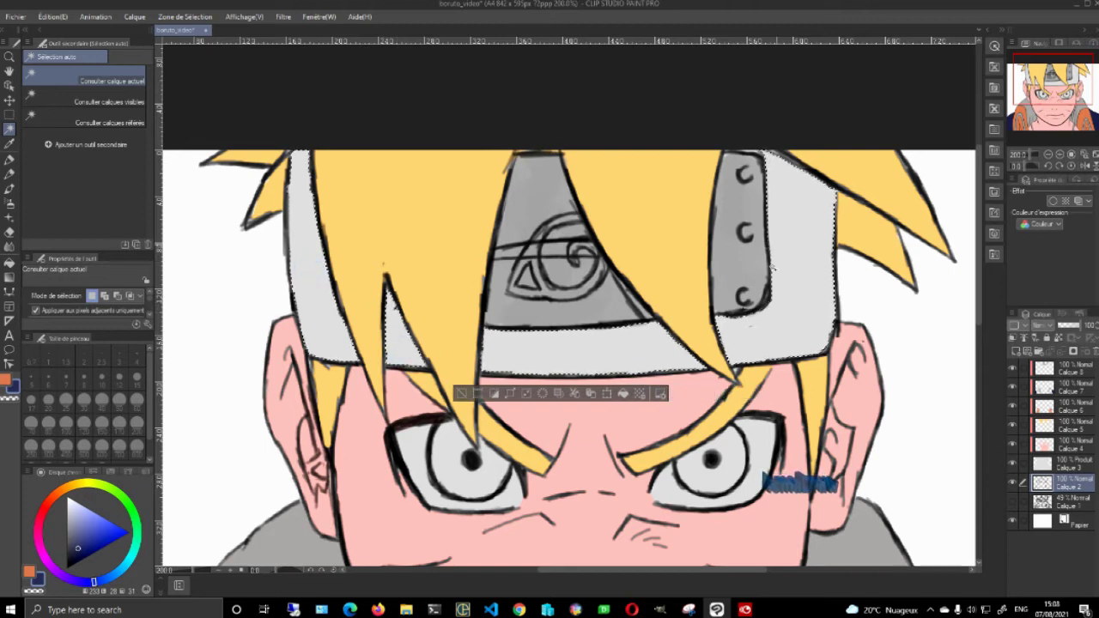
{"action": "left_click", "coordinate": [1062, 367]}
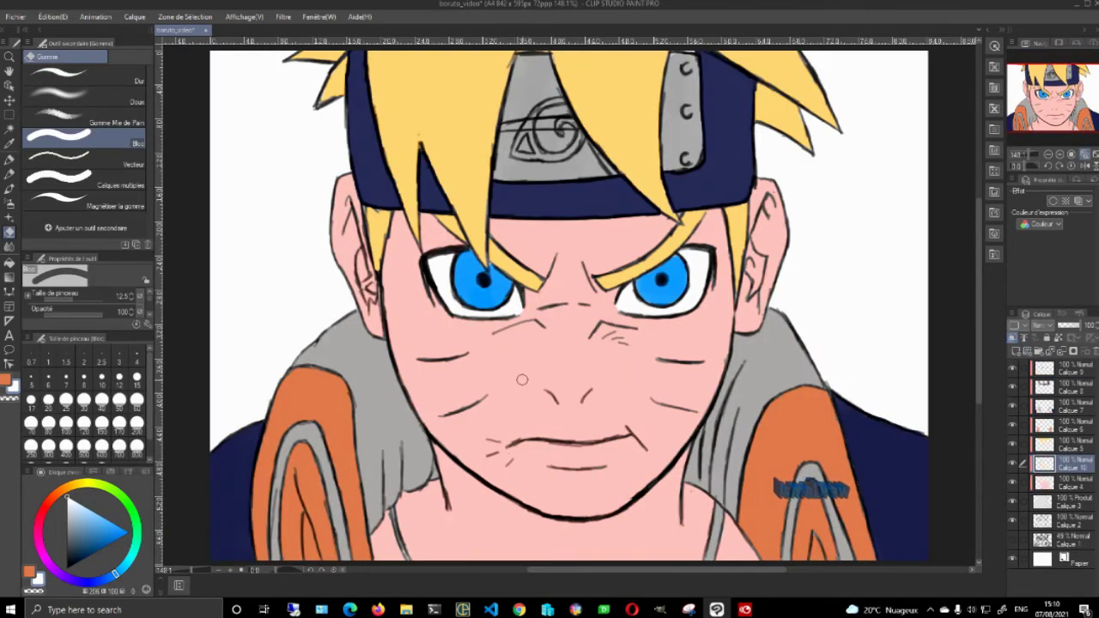
Derive a dark reddish brown from the skin colour and block in the left side of the neck shadow on Calque 10 with opaque watercolour
{"action": "left_click", "coordinate": [525, 364], "text": "alt"}
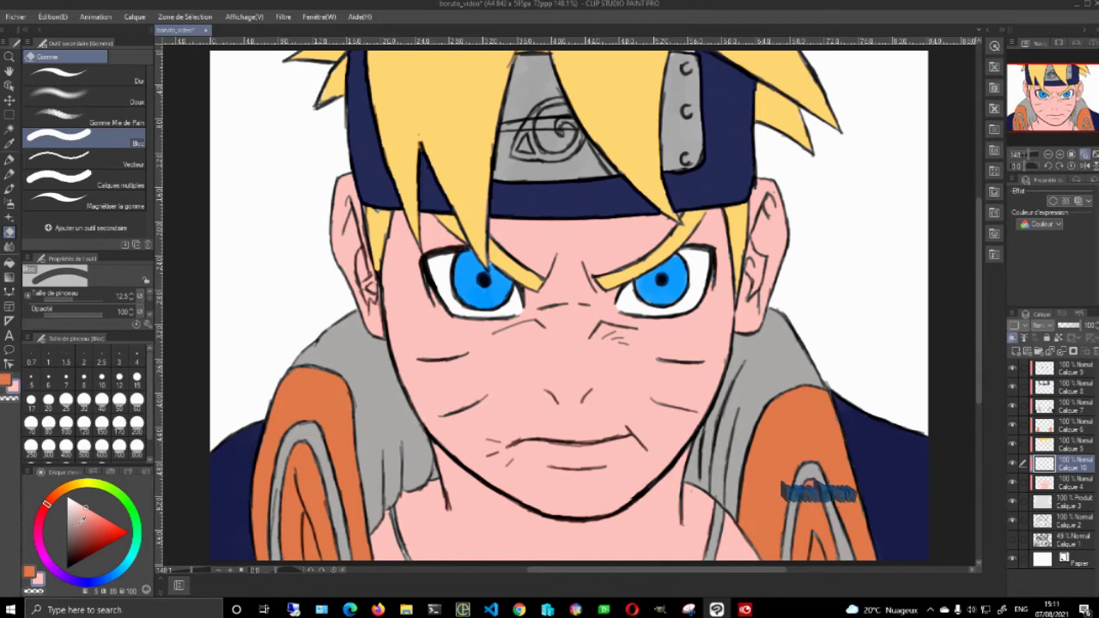
{"action": "mouse_move", "coordinate": [86, 505]}
{"action": "left_mouse_down"}
{"action": "mouse_move", "coordinate": [81, 515]}
{"action": "mouse_move", "coordinate": [104, 513]}
{"action": "mouse_move", "coordinate": [58, 494]}
{"action": "mouse_move", "coordinate": [46, 506]}
{"action": "mouse_move", "coordinate": [92, 530]}
{"action": "left_mouse_up"}
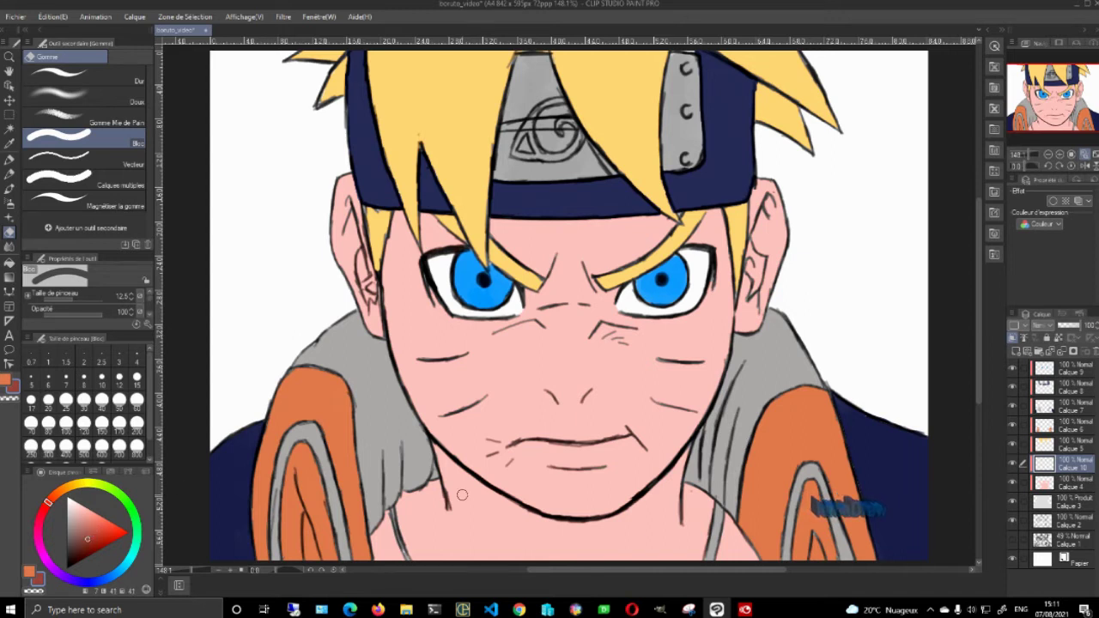
{"action": "key", "text": "b"}
{"action": "mouse_move", "coordinate": [465, 531]}
{"action": "left_mouse_down"}
{"action": "mouse_move", "coordinate": [468, 553]}
{"action": "mouse_move", "coordinate": [471, 502]}
{"action": "mouse_move", "coordinate": [468, 550]}
{"action": "left_mouse_up"}
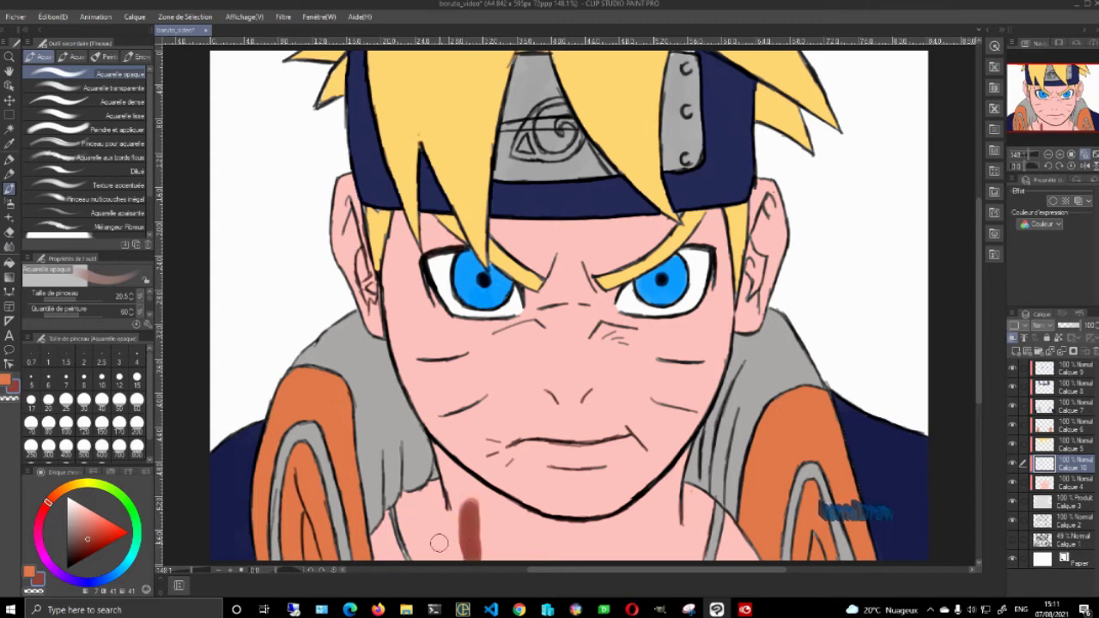
{"action": "mouse_move", "coordinate": [400, 505]}
{"action": "left_mouse_down"}
{"action": "mouse_move", "coordinate": [395, 498]}
{"action": "mouse_move", "coordinate": [453, 550]}
{"action": "mouse_move", "coordinate": [429, 491]}
{"action": "mouse_move", "coordinate": [455, 531]}
{"action": "mouse_move", "coordinate": [407, 510]}
{"action": "left_mouse_up"}
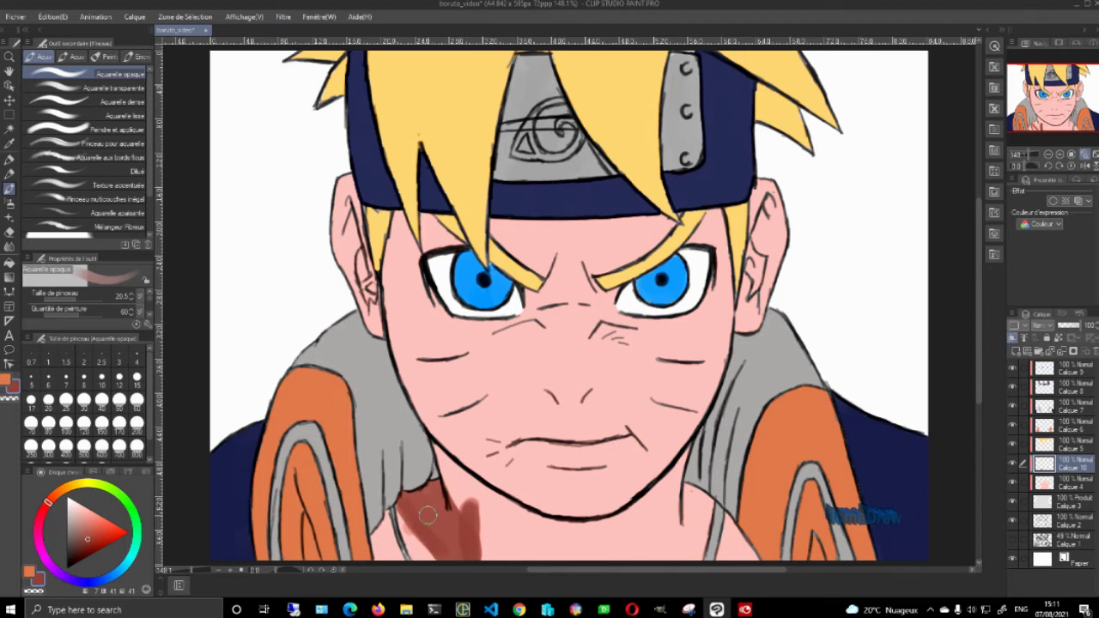
{"action": "key", "text": "e"}
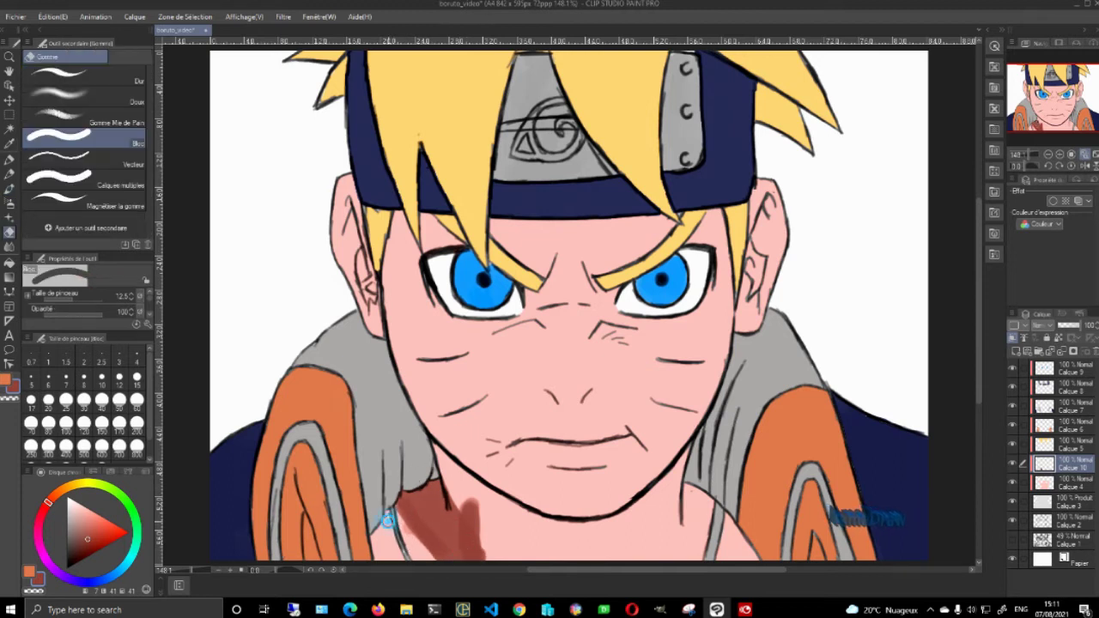
{"action": "left_click_drag", "start_coordinate": [396, 501], "coordinate": [425, 547]}
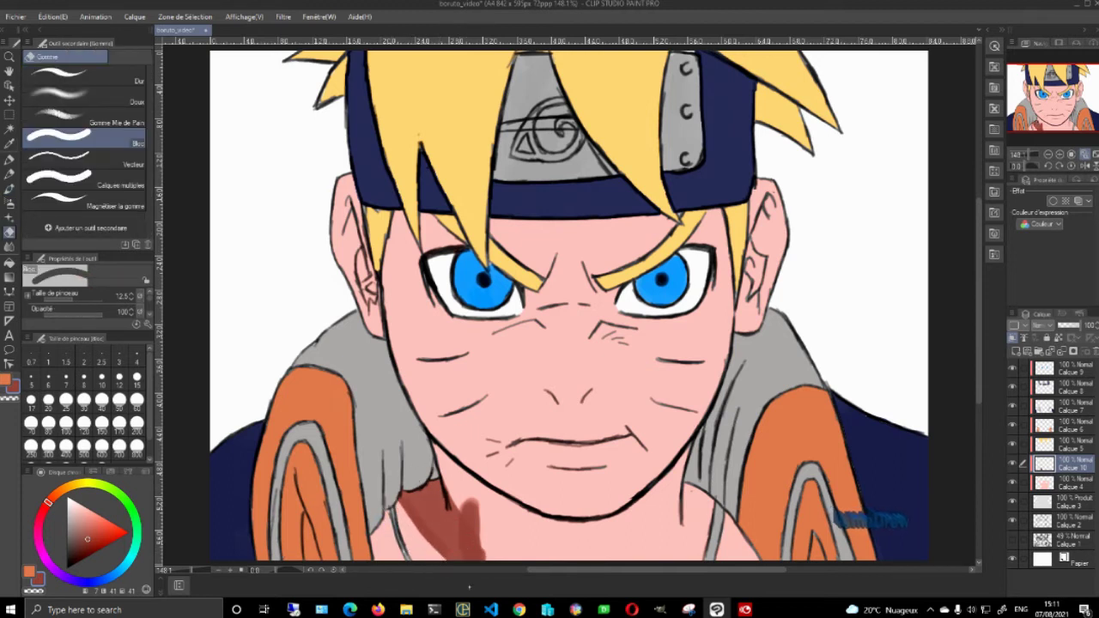
Fill the rest of the neck below the jawline with the reddish-brown shadow and erase the spill on the chin
{"action": "key", "text": "b"}
{"action": "mouse_move", "coordinate": [403, 489]}
{"action": "left_mouse_down"}
{"action": "mouse_move", "coordinate": [446, 541]}
{"action": "mouse_move", "coordinate": [489, 562]}
{"action": "mouse_move", "coordinate": [434, 471]}
{"action": "mouse_move", "coordinate": [515, 549]}
{"action": "mouse_move", "coordinate": [456, 520]}
{"action": "mouse_move", "coordinate": [490, 558]}
{"action": "mouse_move", "coordinate": [467, 496]}
{"action": "mouse_move", "coordinate": [433, 455]}
{"action": "mouse_move", "coordinate": [476, 503]}
{"action": "mouse_move", "coordinate": [507, 511]}
{"action": "mouse_move", "coordinate": [521, 536]}
{"action": "mouse_move", "coordinate": [560, 558]}
{"action": "left_mouse_up"}
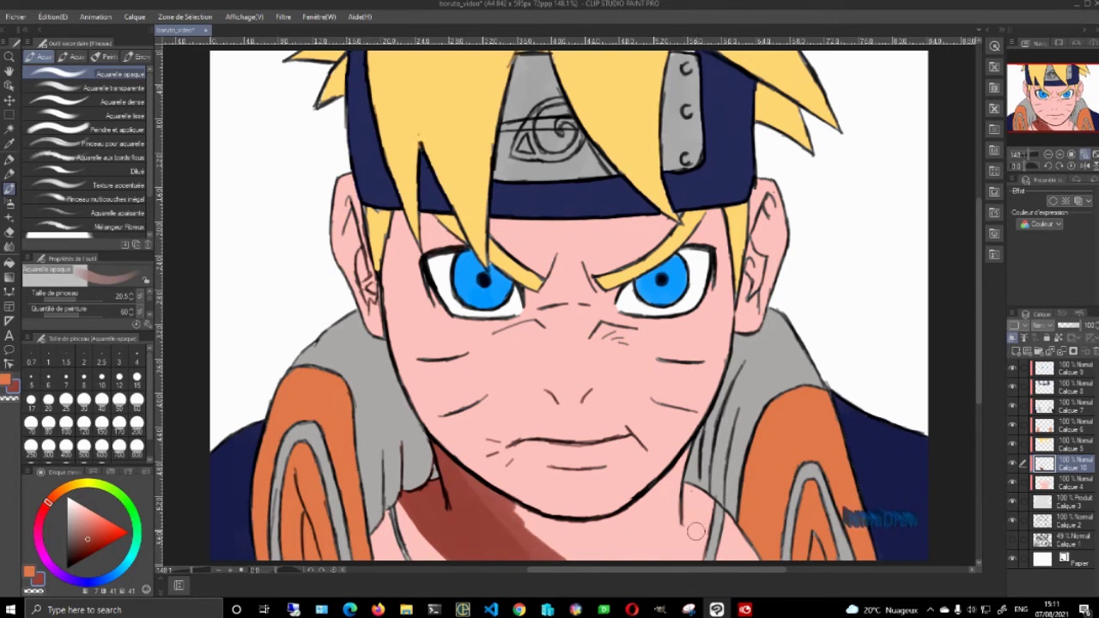
{"action": "mouse_move", "coordinate": [725, 506]}
{"action": "left_mouse_down"}
{"action": "mouse_move", "coordinate": [651, 560]}
{"action": "mouse_move", "coordinate": [653, 541]}
{"action": "mouse_move", "coordinate": [584, 539]}
{"action": "mouse_move", "coordinate": [576, 558]}
{"action": "mouse_move", "coordinate": [631, 522]}
{"action": "mouse_move", "coordinate": [558, 552]}
{"action": "left_mouse_up"}
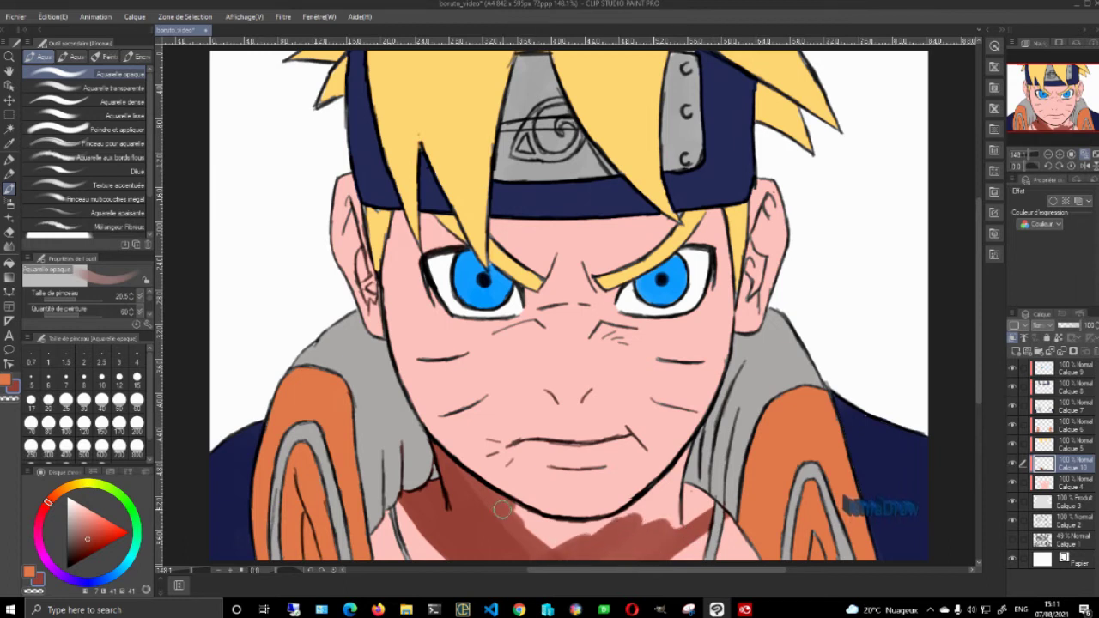
{"action": "mouse_move", "coordinate": [440, 505]}
{"action": "left_mouse_down"}
{"action": "mouse_move", "coordinate": [509, 514]}
{"action": "mouse_move", "coordinate": [543, 562]}
{"action": "mouse_move", "coordinate": [475, 520]}
{"action": "mouse_move", "coordinate": [576, 563]}
{"action": "mouse_move", "coordinate": [456, 471]}
{"action": "left_mouse_up"}
{"action": "mouse_move", "coordinate": [541, 535]}
{"action": "left_mouse_down"}
{"action": "mouse_move", "coordinate": [521, 512]}
{"action": "mouse_move", "coordinate": [556, 532]}
{"action": "mouse_move", "coordinate": [566, 563]}
{"action": "mouse_move", "coordinate": [487, 532]}
{"action": "mouse_move", "coordinate": [480, 504]}
{"action": "mouse_move", "coordinate": [579, 547]}
{"action": "left_mouse_up"}
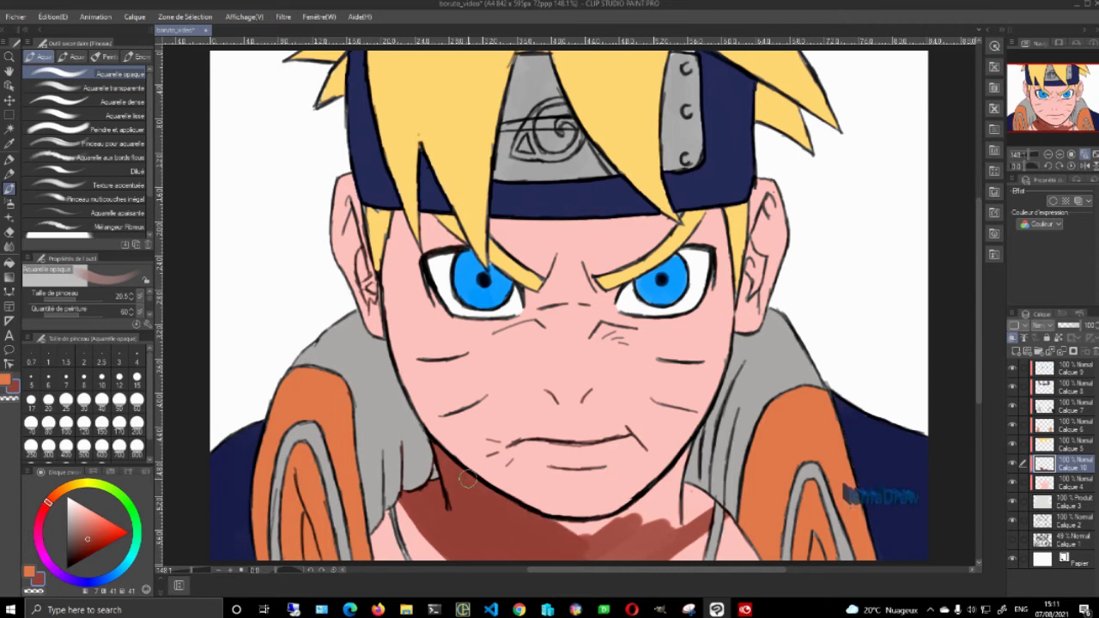
{"action": "mouse_move", "coordinate": [520, 511]}
{"action": "left_mouse_down"}
{"action": "mouse_move", "coordinate": [605, 531]}
{"action": "mouse_move", "coordinate": [542, 534]}
{"action": "mouse_move", "coordinate": [615, 543]}
{"action": "mouse_move", "coordinate": [651, 518]}
{"action": "mouse_move", "coordinate": [678, 536]}
{"action": "mouse_move", "coordinate": [678, 552]}
{"action": "mouse_move", "coordinate": [620, 528]}
{"action": "mouse_move", "coordinate": [670, 493]}
{"action": "mouse_move", "coordinate": [683, 468]}
{"action": "mouse_move", "coordinate": [622, 546]}
{"action": "mouse_move", "coordinate": [604, 542]}
{"action": "mouse_move", "coordinate": [699, 494]}
{"action": "mouse_move", "coordinate": [647, 523]}
{"action": "mouse_move", "coordinate": [685, 491]}
{"action": "mouse_move", "coordinate": [718, 509]}
{"action": "left_mouse_up"}
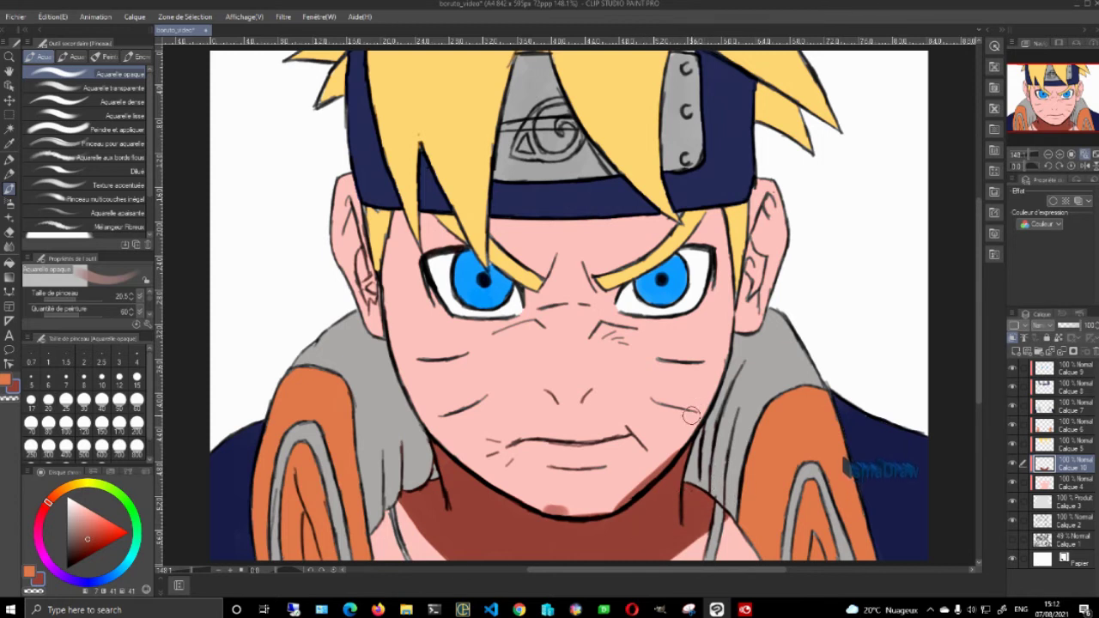
{"action": "key", "text": "e"}
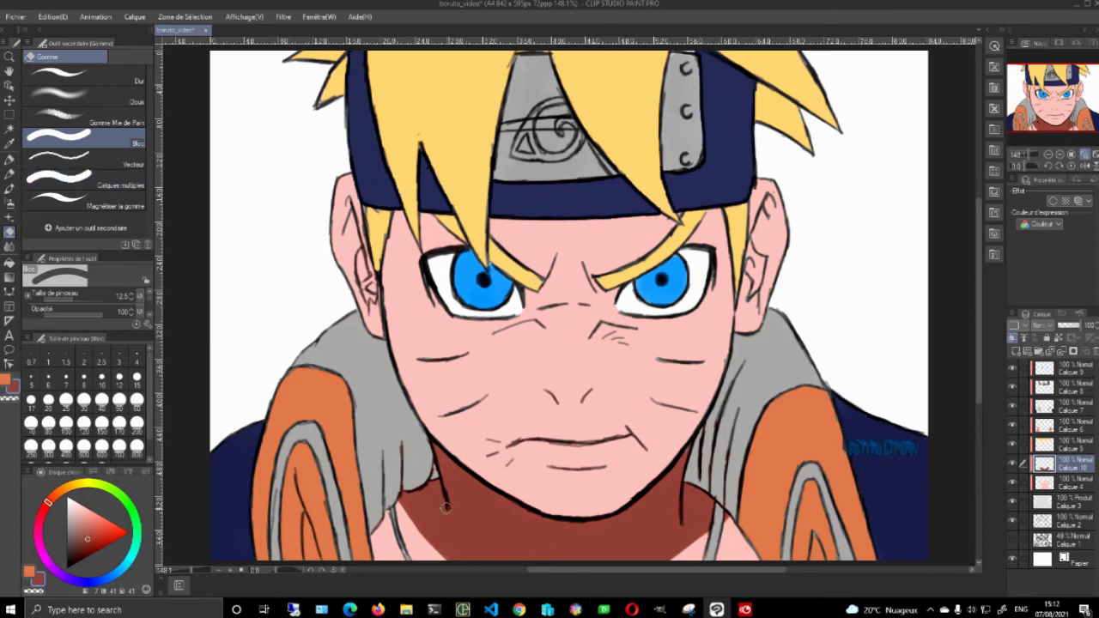
Soften both outer edges of the neck shadow with the soft airbrush and blend them into the shoulder skin
{"action": "key", "text": "b"}
{"action": "mouse_move", "coordinate": [417, 513]}
{"action": "left_mouse_down", "text": "ctrl+alt"}
{"action": "mouse_move", "coordinate": [446, 509]}
{"action": "mouse_move", "coordinate": [432, 518]}
{"action": "mouse_move", "coordinate": [448, 542]}
{"action": "mouse_move", "coordinate": [440, 547]}
{"action": "left_mouse_up", "text": "ctrl+alt"}
{"action": "left_click_drag", "start_coordinate": [701, 545], "coordinate": [692, 522]}
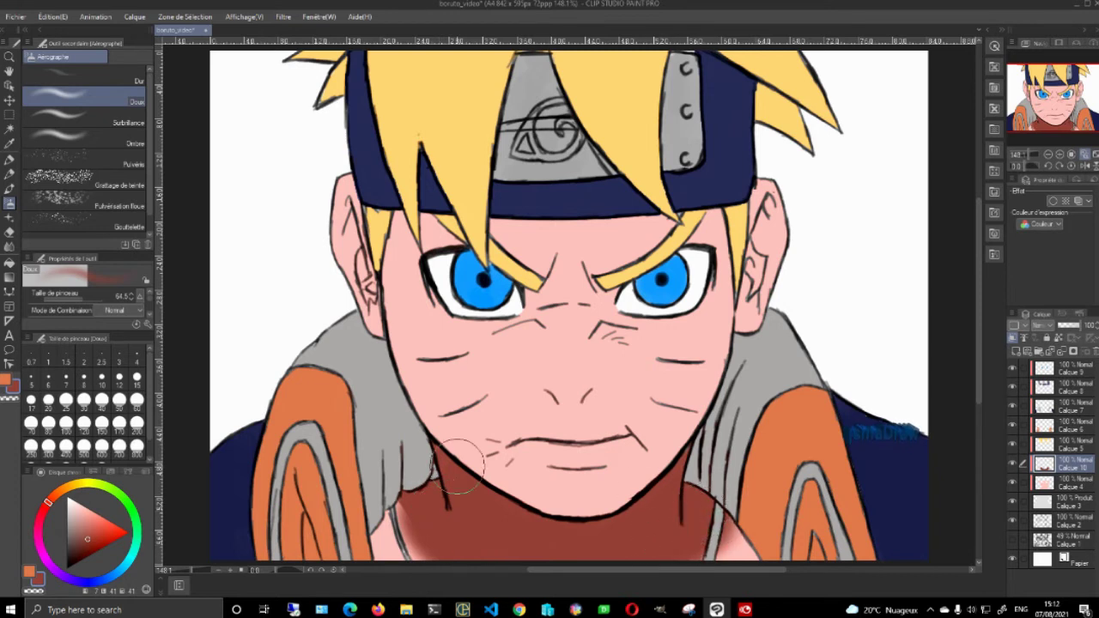
{"action": "left_click", "coordinate": [8, 245]}
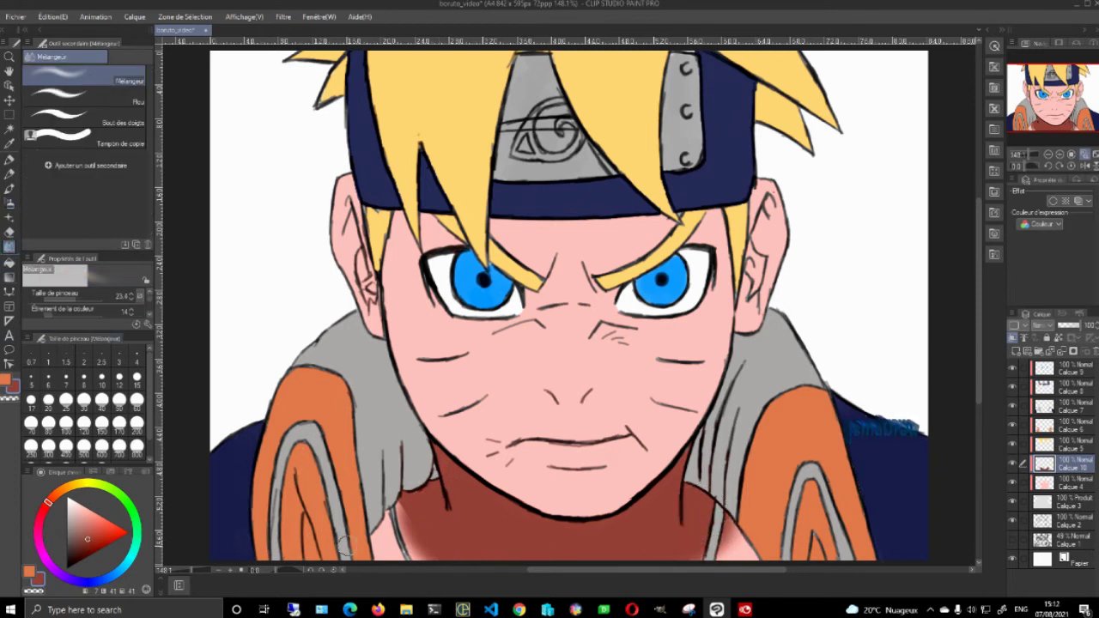
{"action": "mouse_move", "coordinate": [378, 526]}
{"action": "left_mouse_down"}
{"action": "mouse_move", "coordinate": [417, 537]}
{"action": "mouse_move", "coordinate": [405, 515]}
{"action": "left_mouse_up"}
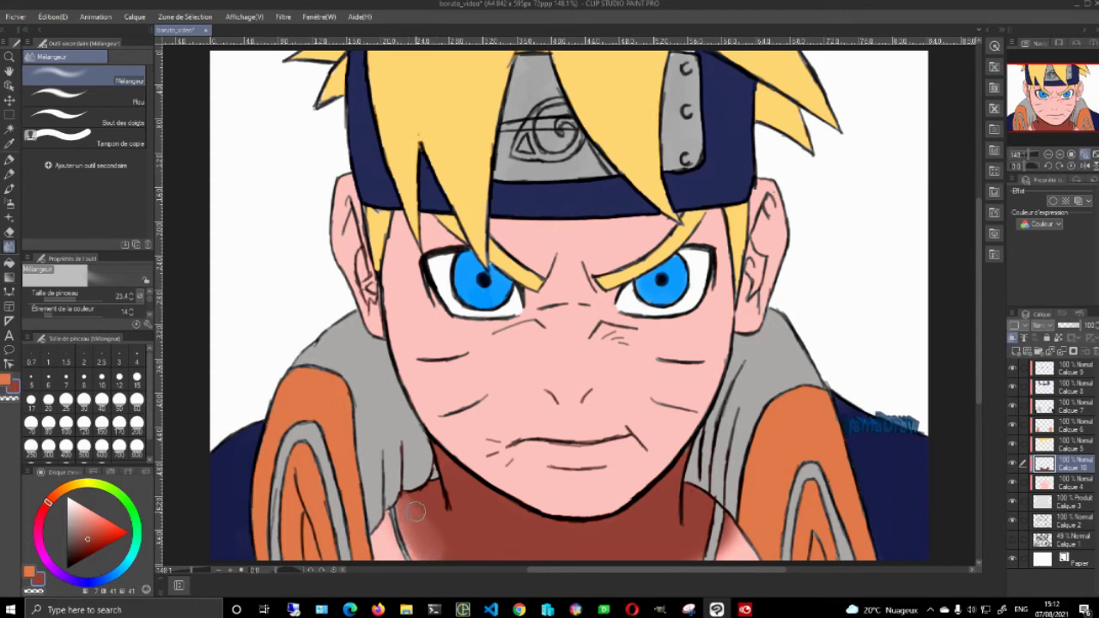
{"action": "mouse_move", "coordinate": [700, 541]}
{"action": "left_mouse_down"}
{"action": "mouse_move", "coordinate": [724, 512]}
{"action": "mouse_move", "coordinate": [704, 548]}
{"action": "mouse_move", "coordinate": [760, 538]}
{"action": "mouse_move", "coordinate": [686, 554]}
{"action": "mouse_move", "coordinate": [724, 503]}
{"action": "left_mouse_up"}
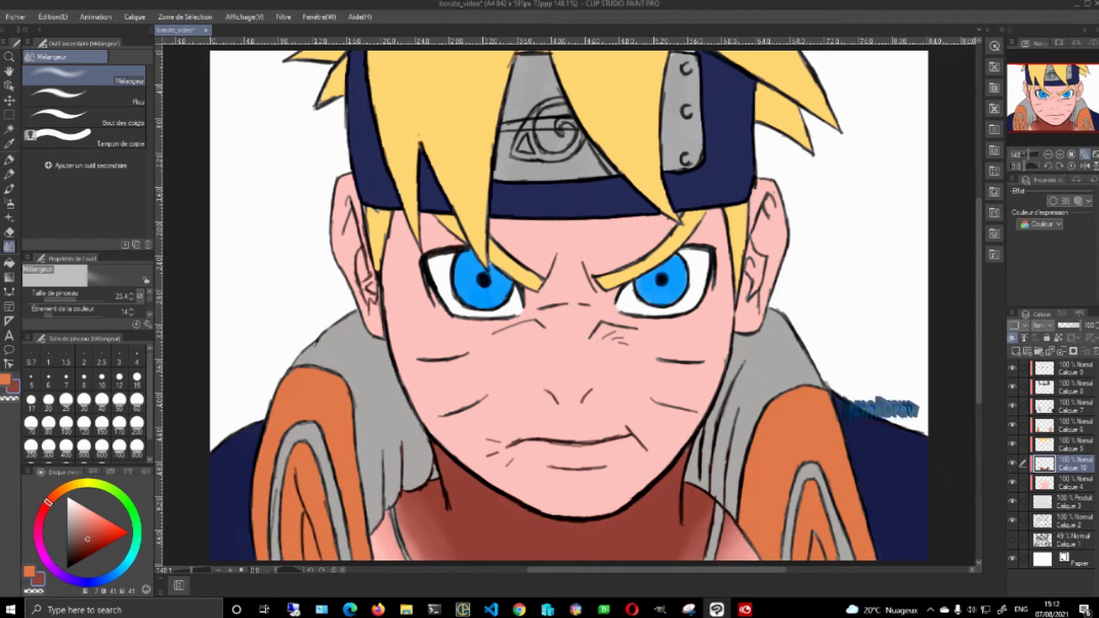
{"action": "key", "text": "alt+Tab"}
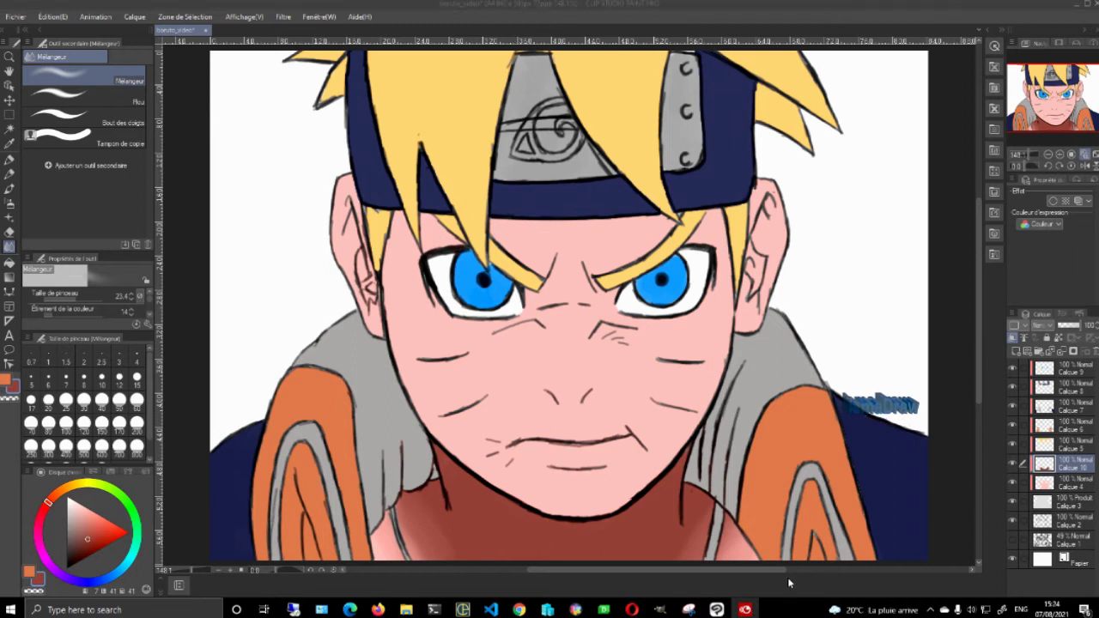
{"action": "left_click", "coordinate": [992, 528]}
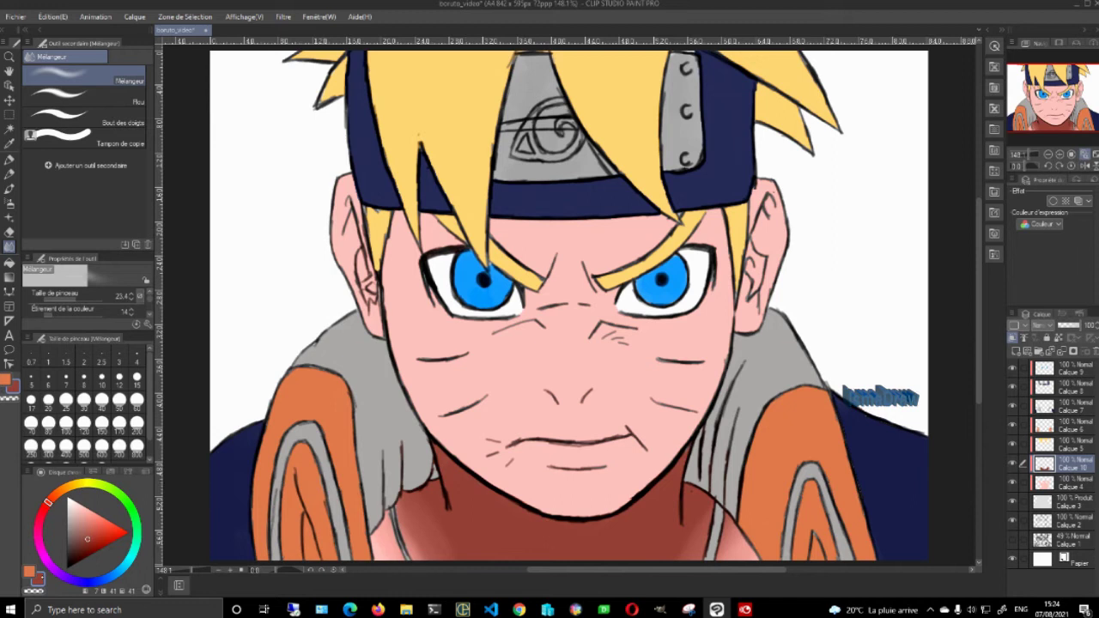
Airbrush a very dark brown, derived from the neck shadow colour, beneath the jawline and blend it into the reddish-brown neck shadow
{"action": "left_click", "coordinate": [30, 572]}
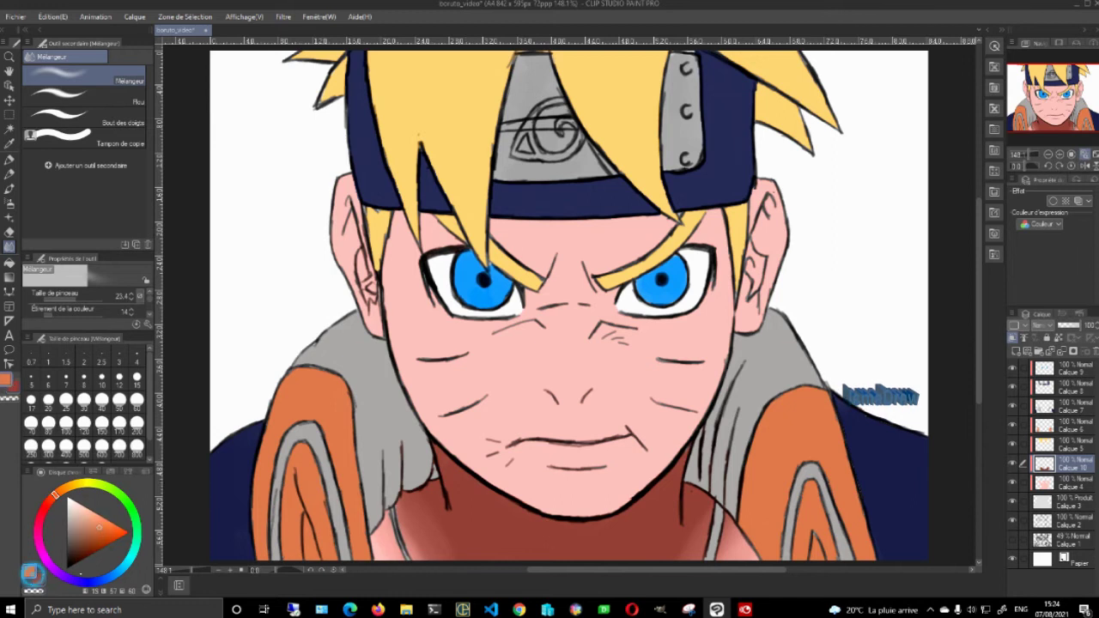
{"action": "left_click", "coordinate": [667, 515], "text": "alt"}
{"action": "left_click_drag", "start_coordinate": [88, 539], "coordinate": [83, 546]}
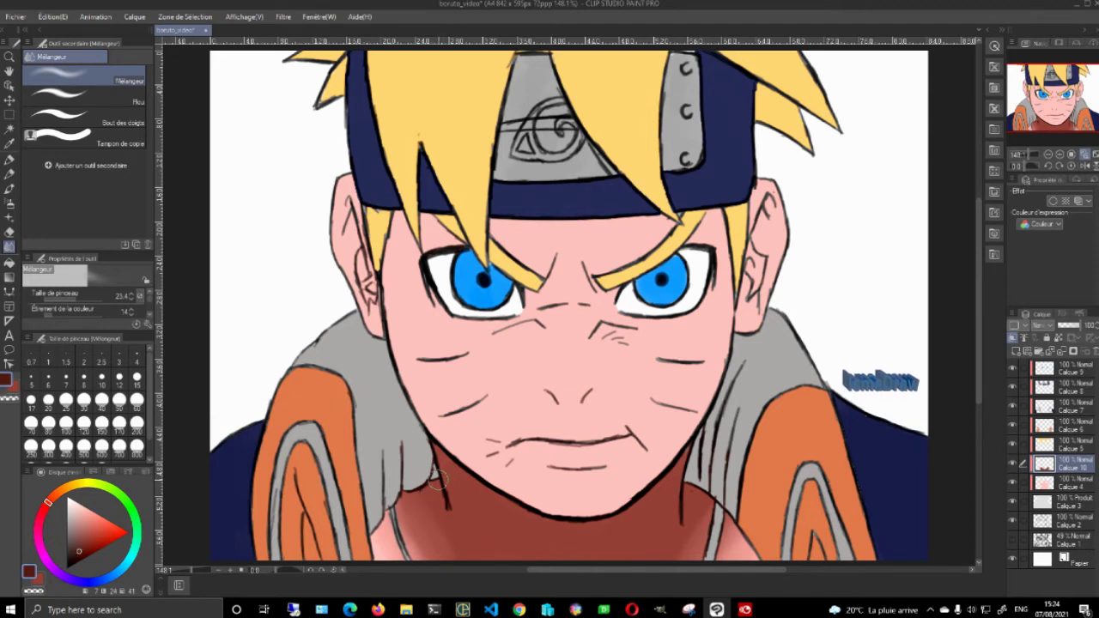
{"action": "key", "text": "b"}
{"action": "mouse_move", "coordinate": [471, 513]}
{"action": "left_mouse_down"}
{"action": "mouse_move", "coordinate": [454, 466]}
{"action": "mouse_move", "coordinate": [496, 515]}
{"action": "mouse_move", "coordinate": [555, 530]}
{"action": "mouse_move", "coordinate": [677, 461]}
{"action": "mouse_move", "coordinate": [592, 507]}
{"action": "mouse_move", "coordinate": [473, 469]}
{"action": "mouse_move", "coordinate": [567, 516]}
{"action": "mouse_move", "coordinate": [476, 463]}
{"action": "mouse_move", "coordinate": [635, 485]}
{"action": "left_mouse_up"}
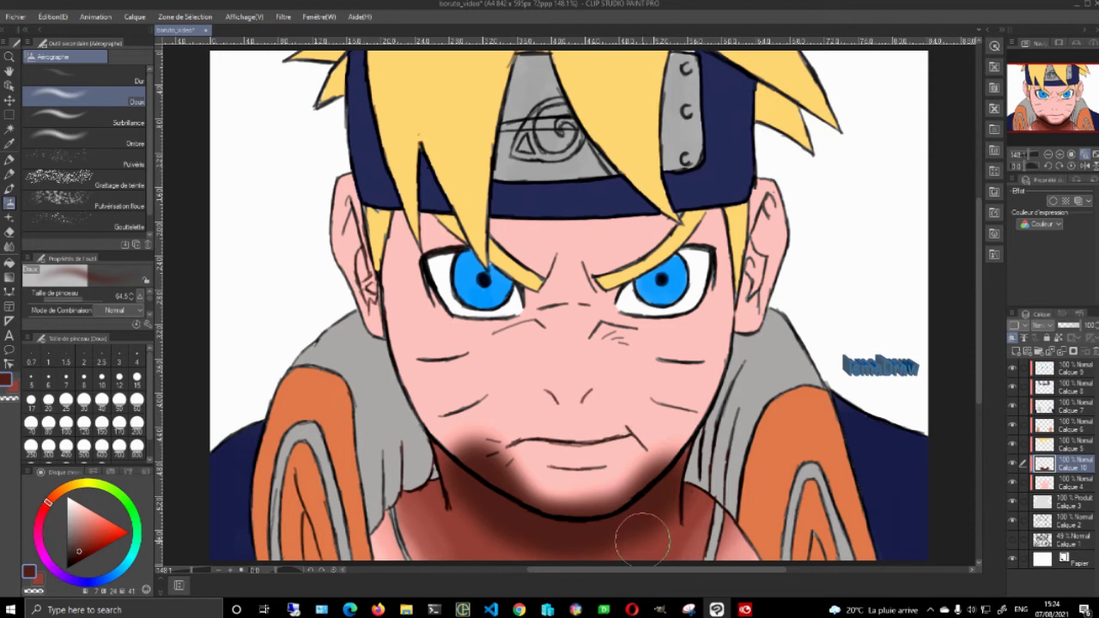
{"action": "key", "text": "j"}
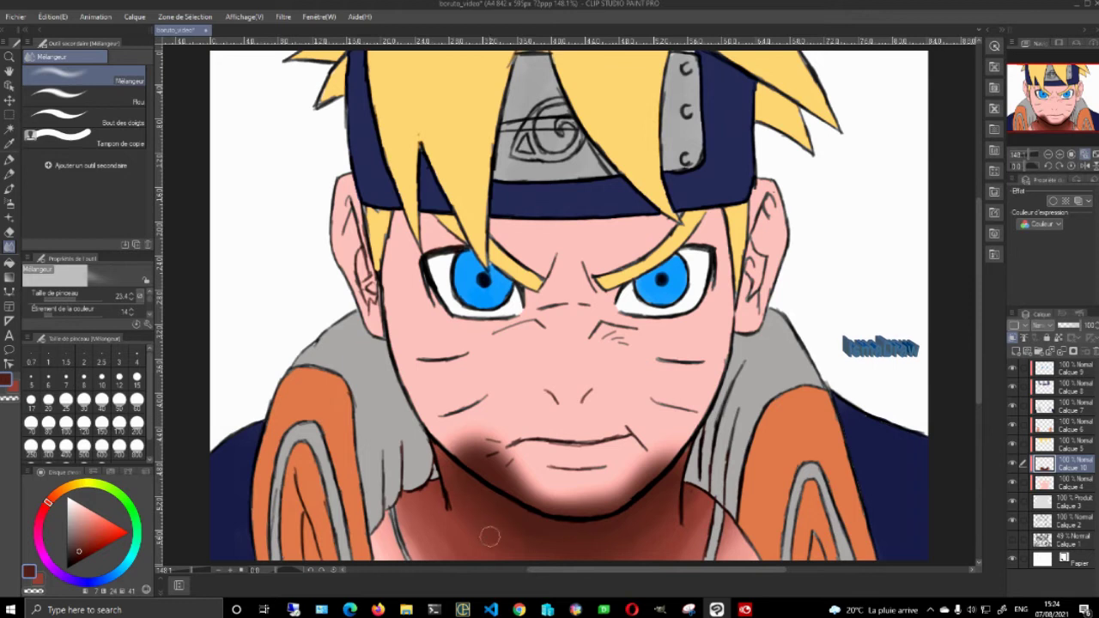
{"action": "key", "text": "b"}
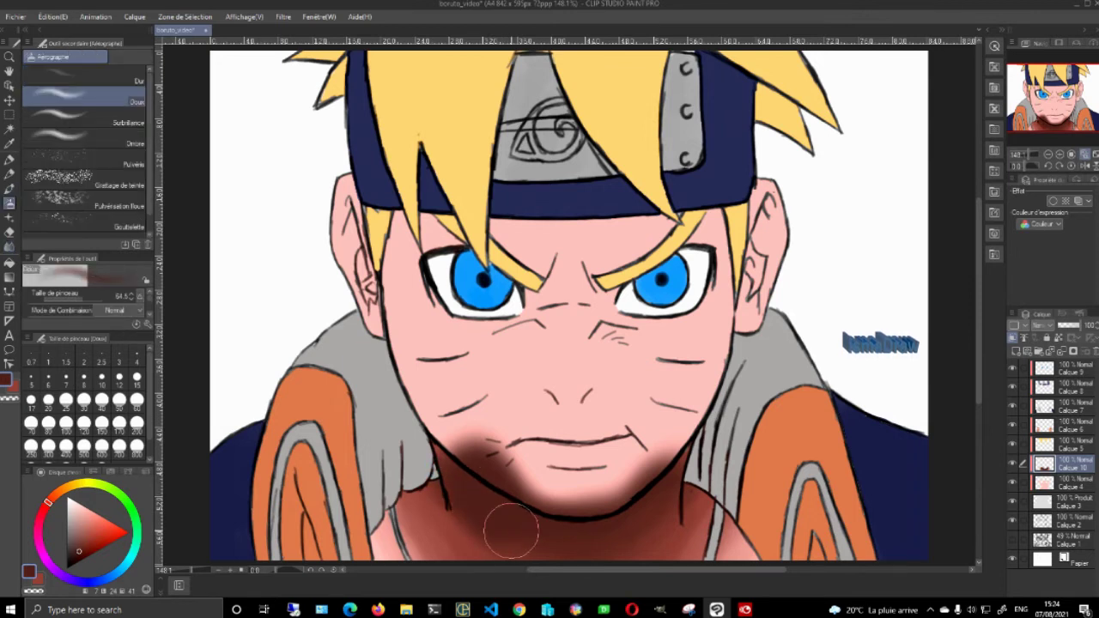
{"action": "key", "text": "j"}
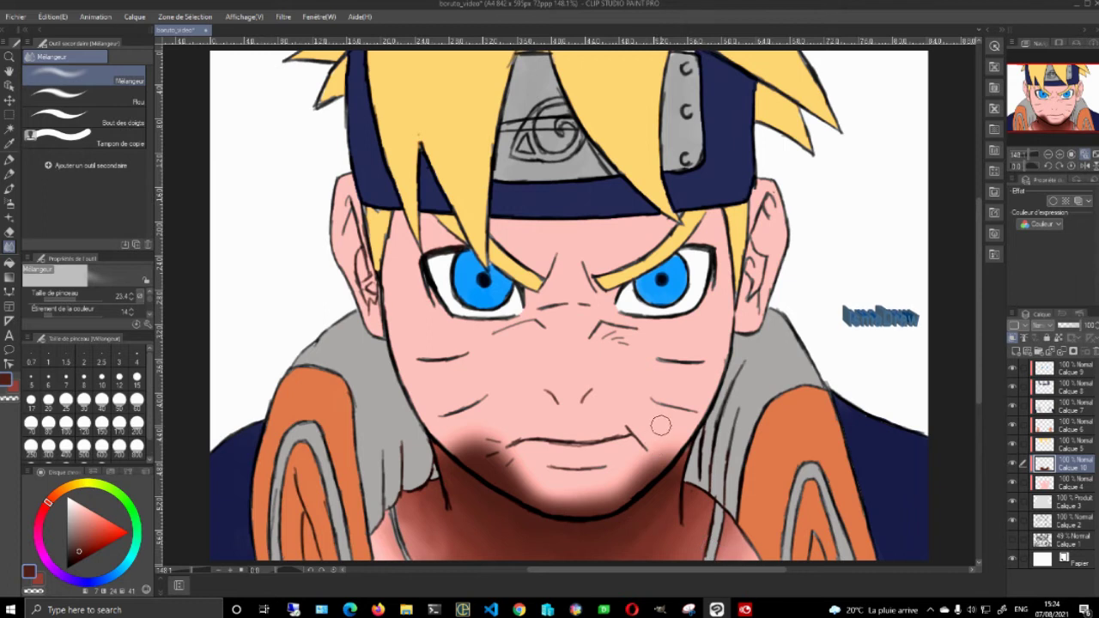
Erase all the dark airbrush spill above the jawline from the chin and cheeks with the Bloc eraser at about size 32
{"action": "key", "text": "e"}
{"action": "mouse_move", "coordinate": [687, 422]}
{"action": "left_mouse_down"}
{"action": "mouse_move", "coordinate": [635, 485]}
{"action": "mouse_move", "coordinate": [653, 472]}
{"action": "mouse_move", "coordinate": [643, 480]}
{"action": "left_mouse_up"}
{"action": "key", "text": "ctrl+z"}
{"action": "left_click", "coordinate": [1059, 155]}
{"action": "left_click", "coordinate": [1060, 154]}
{"action": "left_click", "coordinate": [1060, 155]}
{"action": "left_click", "coordinate": [1060, 154]}
{"action": "left_click_drag", "start_coordinate": [1056, 109], "coordinate": [1057, 130]}
{"action": "left_click_drag", "start_coordinate": [349, 319], "coordinate": [356, 314], "text": "ctrl+alt"}
{"action": "mouse_move", "coordinate": [229, 268]}
{"action": "left_mouse_down"}
{"action": "mouse_move", "coordinate": [274, 306]}
{"action": "mouse_move", "coordinate": [314, 311]}
{"action": "left_mouse_up"}
{"action": "mouse_move", "coordinate": [253, 237]}
{"action": "left_mouse_down"}
{"action": "mouse_move", "coordinate": [359, 314]}
{"action": "mouse_move", "coordinate": [410, 371]}
{"action": "left_mouse_up"}
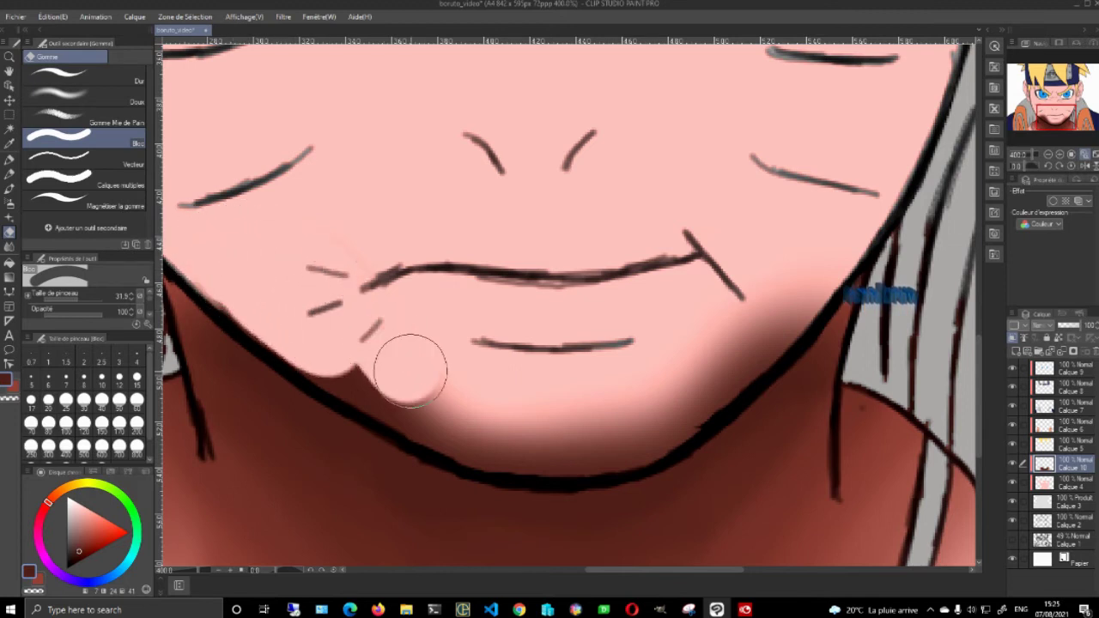
{"action": "mouse_move", "coordinate": [233, 280]}
{"action": "left_mouse_down"}
{"action": "mouse_move", "coordinate": [402, 393]}
{"action": "mouse_move", "coordinate": [515, 427]}
{"action": "mouse_move", "coordinate": [592, 426]}
{"action": "mouse_move", "coordinate": [671, 387]}
{"action": "mouse_move", "coordinate": [745, 312]}
{"action": "mouse_move", "coordinate": [834, 180]}
{"action": "mouse_move", "coordinate": [881, 141]}
{"action": "mouse_move", "coordinate": [825, 259]}
{"action": "mouse_move", "coordinate": [670, 410]}
{"action": "mouse_move", "coordinate": [598, 439]}
{"action": "mouse_move", "coordinate": [521, 441]}
{"action": "mouse_move", "coordinate": [422, 412]}
{"action": "mouse_move", "coordinate": [334, 359]}
{"action": "mouse_move", "coordinate": [269, 305]}
{"action": "mouse_move", "coordinate": [241, 262]}
{"action": "mouse_move", "coordinate": [575, 400]}
{"action": "left_mouse_up"}
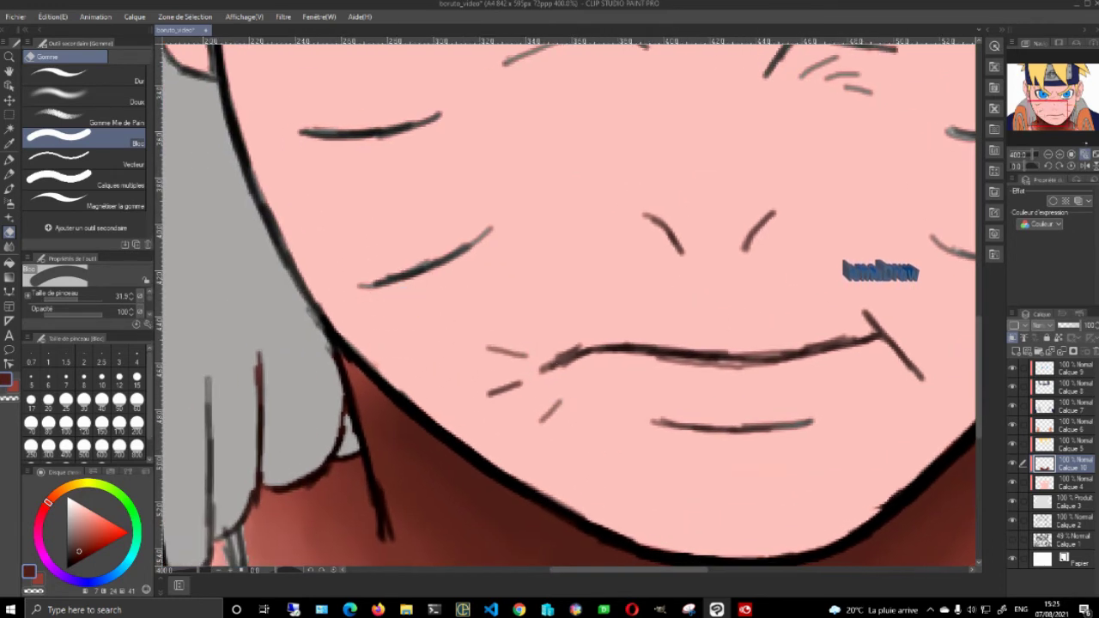
{"action": "left_click", "coordinate": [1084, 155]}
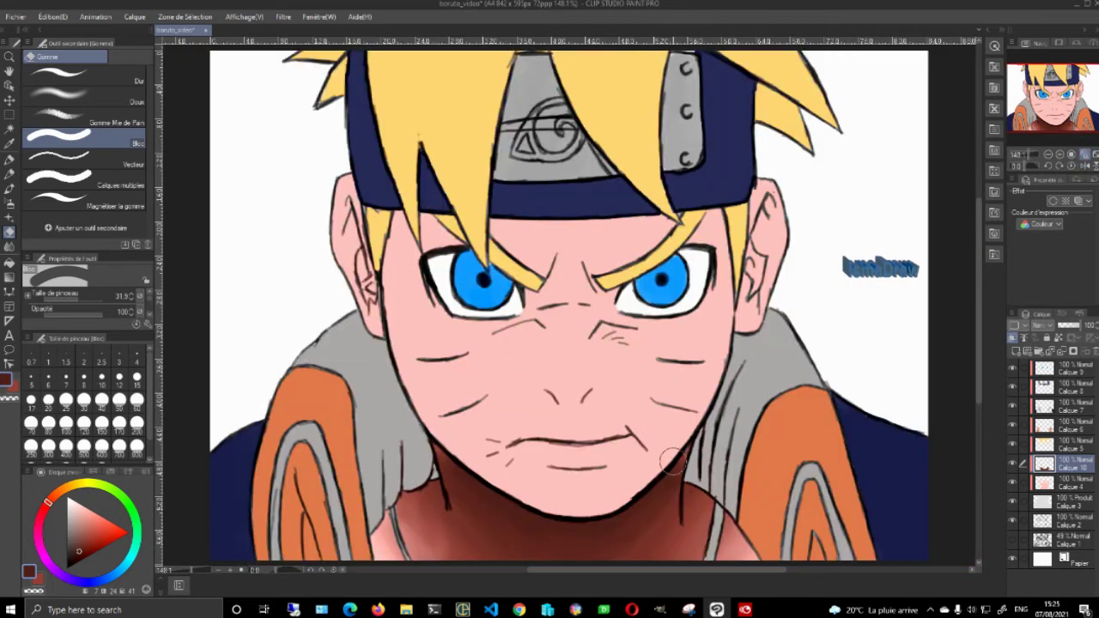
Airbrush reddish-brown shadows into the hollows of the ear on the image's right side and erase the excess along its rim
{"action": "left_click", "coordinate": [87, 539]}
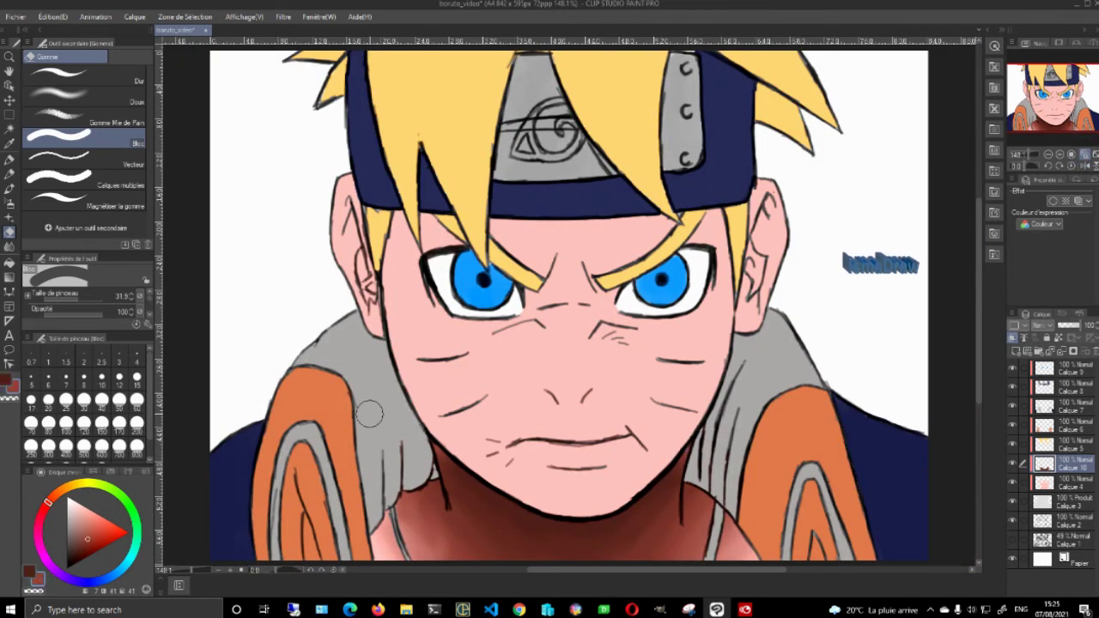
{"action": "key", "text": "b"}
{"action": "key", "text": "b"}
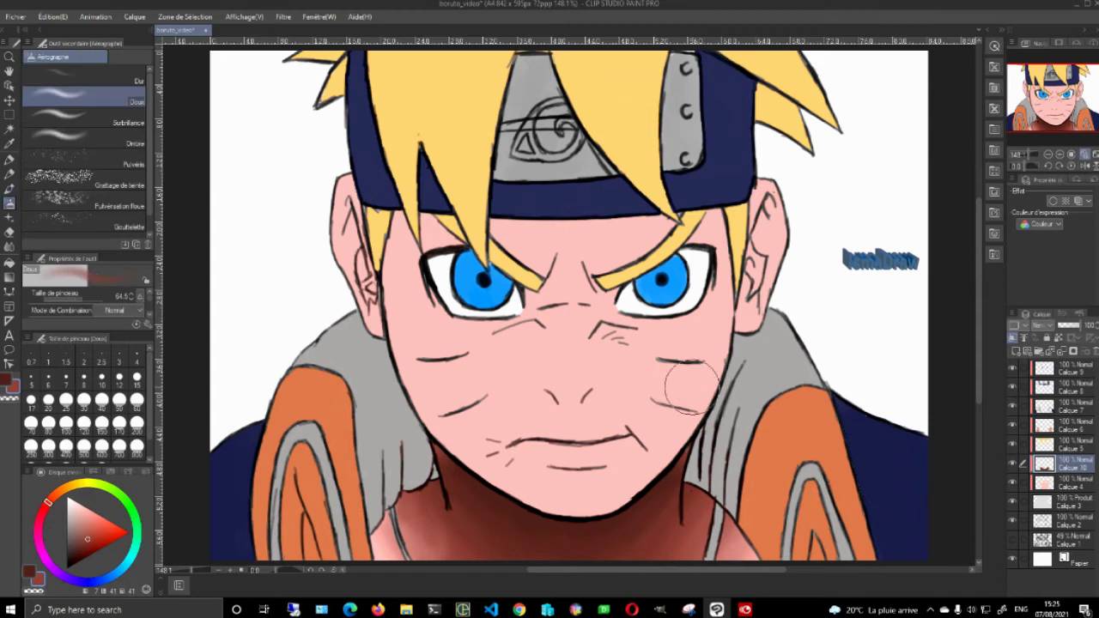
{"action": "left_click_drag", "start_coordinate": [699, 367], "coordinate": [697, 369]}
{"action": "mouse_move", "coordinate": [756, 267]}
{"action": "left_mouse_down"}
{"action": "mouse_move", "coordinate": [771, 208]}
{"action": "mouse_move", "coordinate": [764, 290]}
{"action": "mouse_move", "coordinate": [743, 249]}
{"action": "mouse_move", "coordinate": [764, 232]}
{"action": "mouse_move", "coordinate": [782, 284]}
{"action": "mouse_move", "coordinate": [784, 264]}
{"action": "mouse_move", "coordinate": [771, 301]}
{"action": "mouse_move", "coordinate": [749, 313]}
{"action": "mouse_move", "coordinate": [737, 311]}
{"action": "mouse_move", "coordinate": [734, 276]}
{"action": "left_mouse_up"}
{"action": "key", "text": "e"}
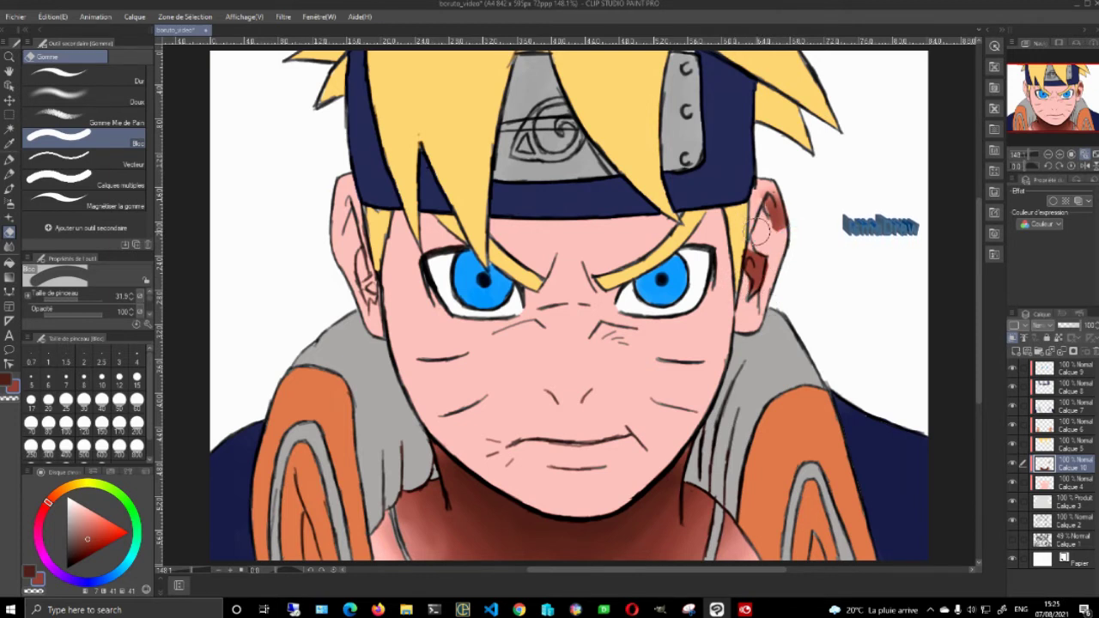
{"action": "left_click_drag", "start_coordinate": [772, 186], "coordinate": [787, 236]}
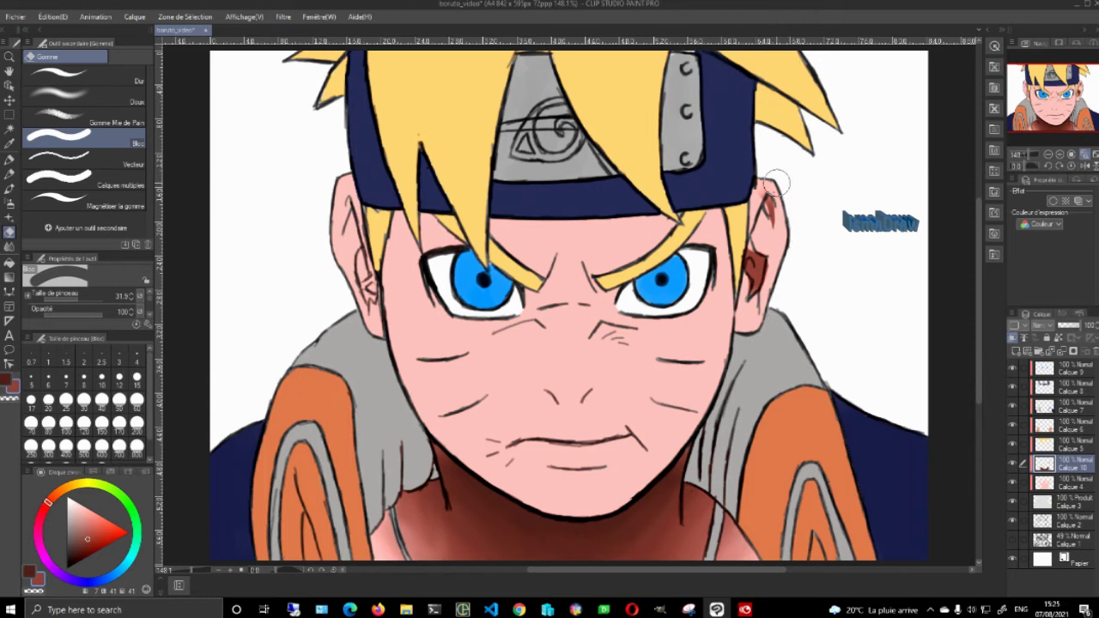
Repaint the shadow in the same ear's upper hollow with the soft airbrush at about size 40 and erase the overspill
{"action": "key", "text": "b"}
{"action": "key", "text": "b"}
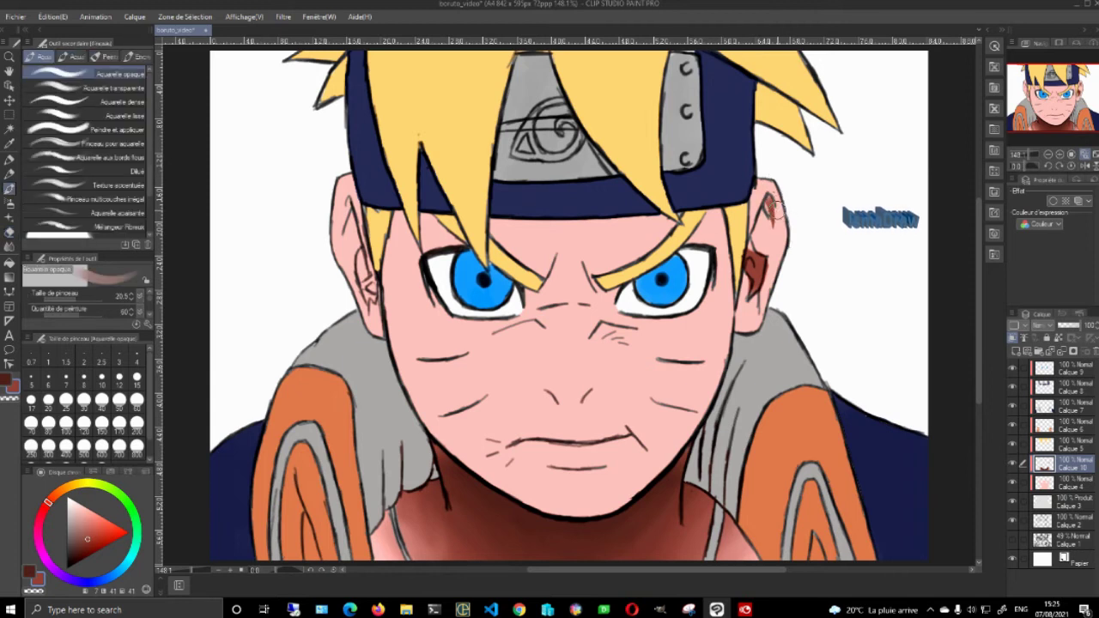
{"action": "key", "text": "super"}
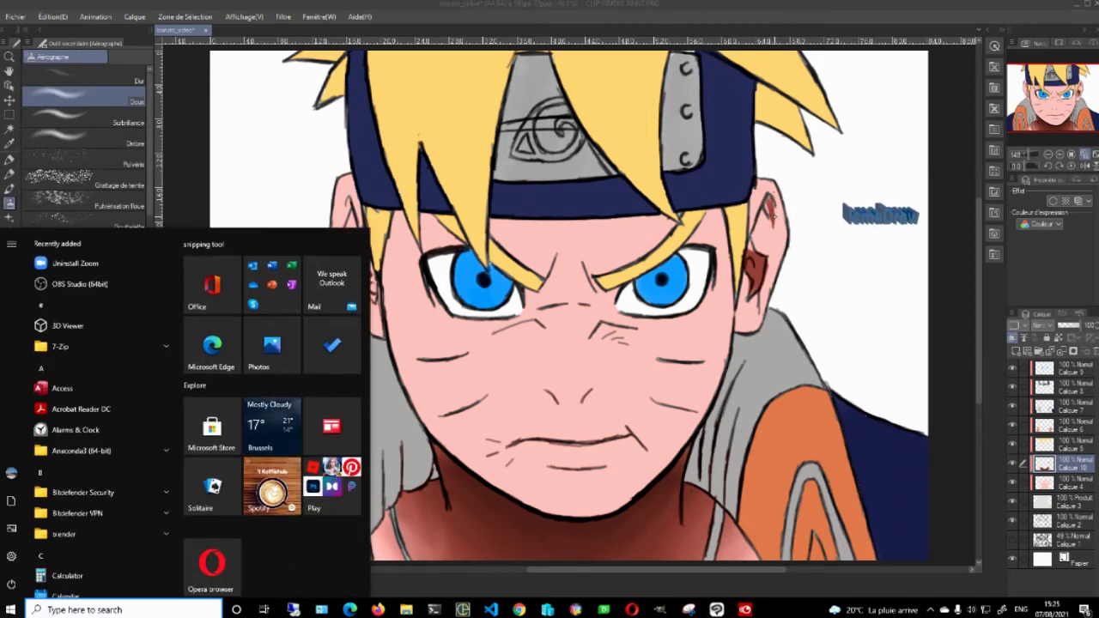
{"action": "key", "text": "super"}
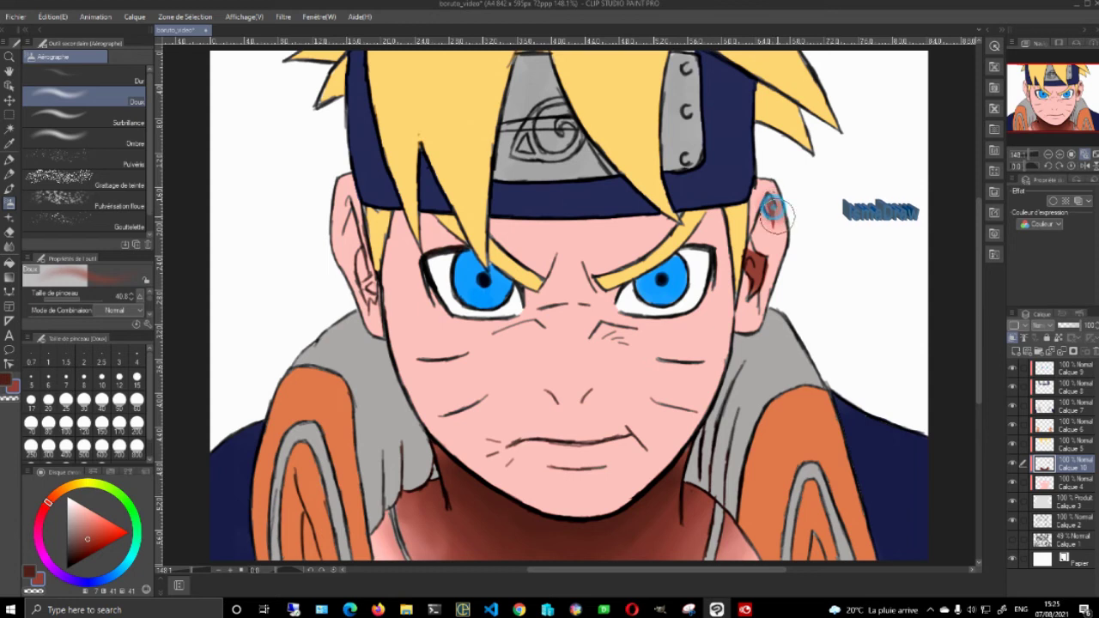
{"action": "mouse_move", "coordinate": [772, 210]}
{"action": "left_mouse_down"}
{"action": "mouse_move", "coordinate": [776, 183]}
{"action": "mouse_move", "coordinate": [790, 239]}
{"action": "mouse_move", "coordinate": [766, 241]}
{"action": "mouse_move", "coordinate": [747, 200]}
{"action": "mouse_move", "coordinate": [761, 182]}
{"action": "mouse_move", "coordinate": [795, 203]}
{"action": "left_mouse_up"}
{"action": "key", "text": "e"}
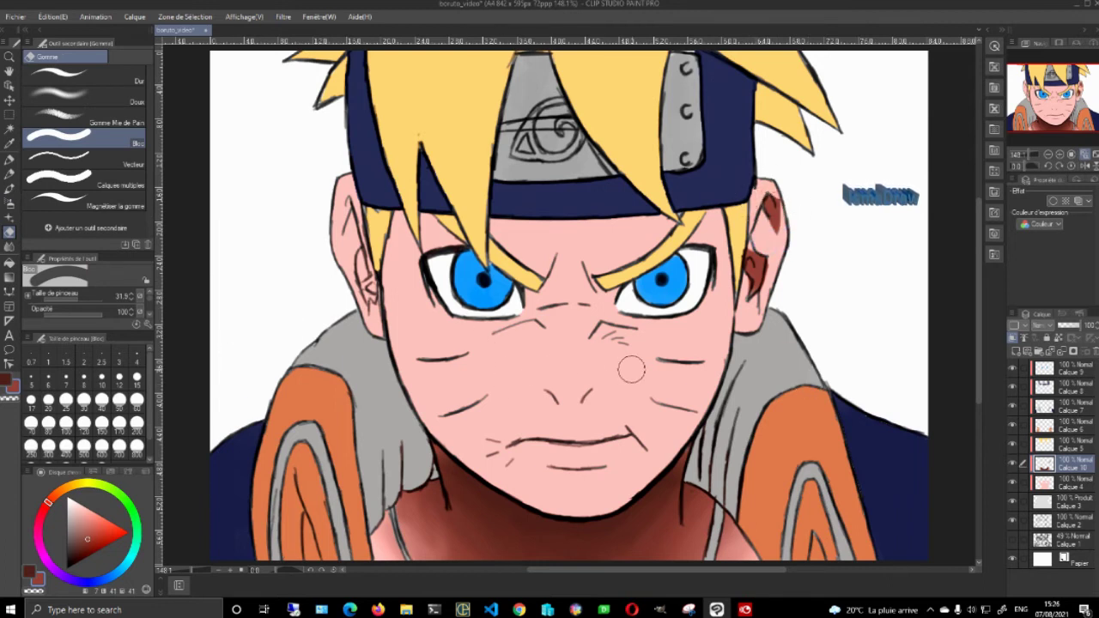
Blend the reddish-brown shadows in the hollows of the ear on the image's right side into the skin
{"action": "key", "text": "j"}
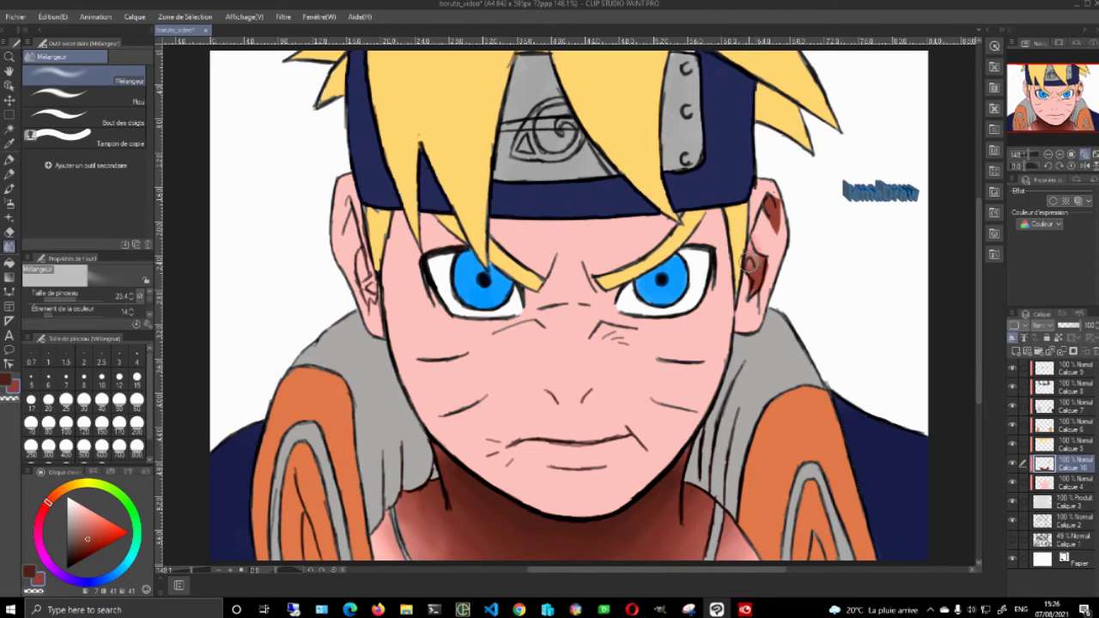
{"action": "mouse_move", "coordinate": [766, 278]}
{"action": "left_mouse_down"}
{"action": "mouse_move", "coordinate": [760, 212]}
{"action": "mouse_move", "coordinate": [789, 225]}
{"action": "mouse_move", "coordinate": [783, 197]}
{"action": "left_mouse_up"}
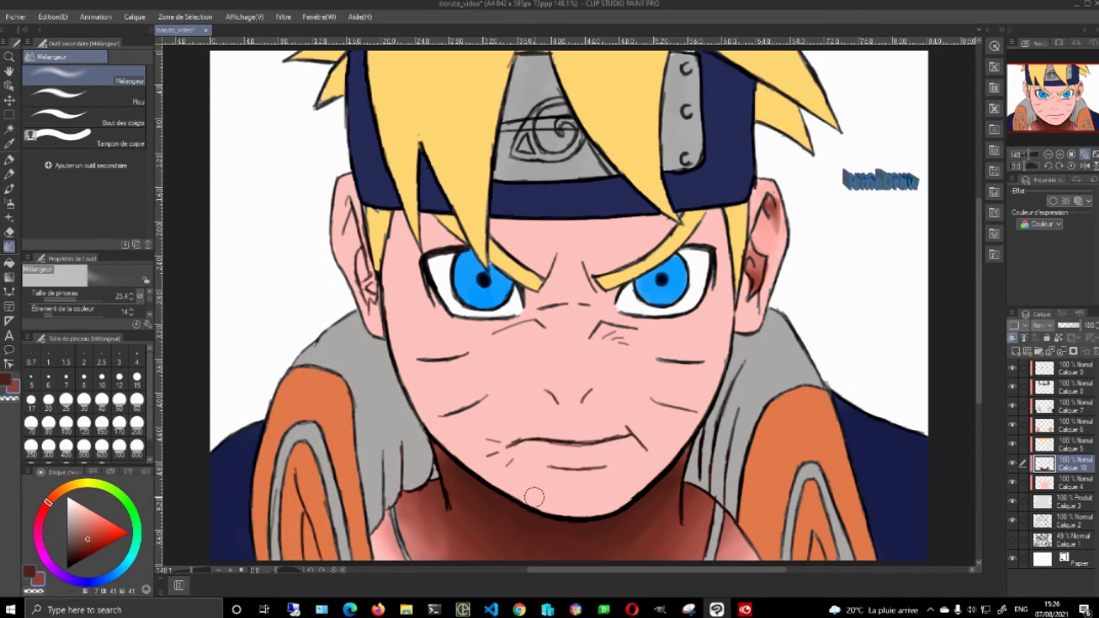
Airbrush reddish-brown shadows along the side of the nose and below the mouth at size 40, and erase the overspill
{"action": "key", "text": "b"}
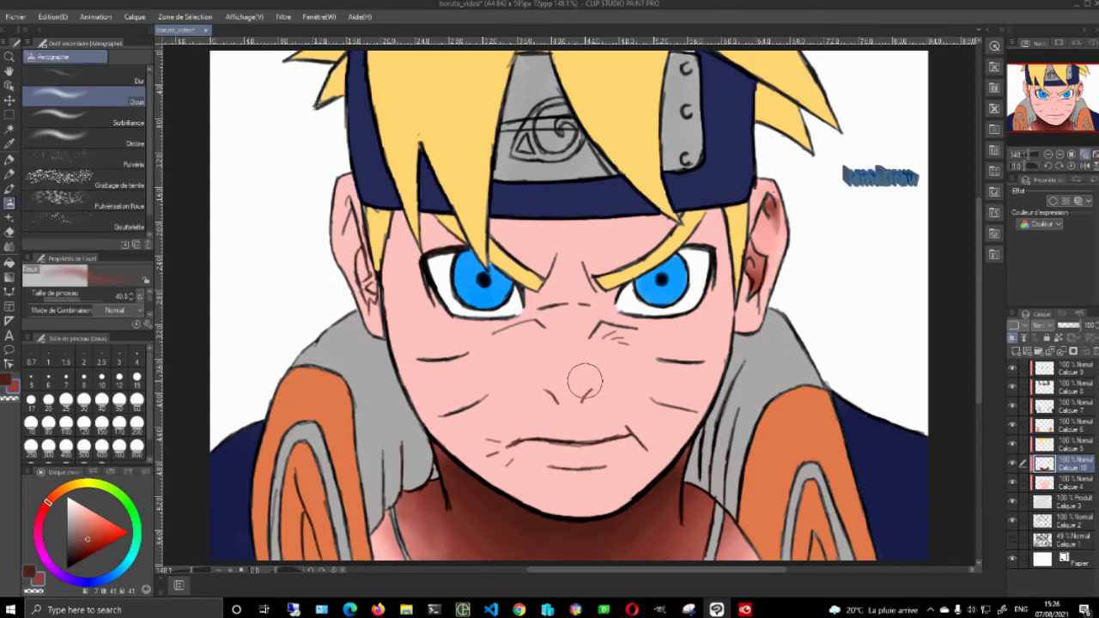
{"action": "mouse_move", "coordinate": [584, 389]}
{"action": "left_mouse_down"}
{"action": "mouse_move", "coordinate": [587, 348]}
{"action": "mouse_move", "coordinate": [596, 382]}
{"action": "mouse_move", "coordinate": [598, 361]}
{"action": "left_mouse_up"}
{"action": "left_click_drag", "start_coordinate": [557, 472], "coordinate": [600, 479]}
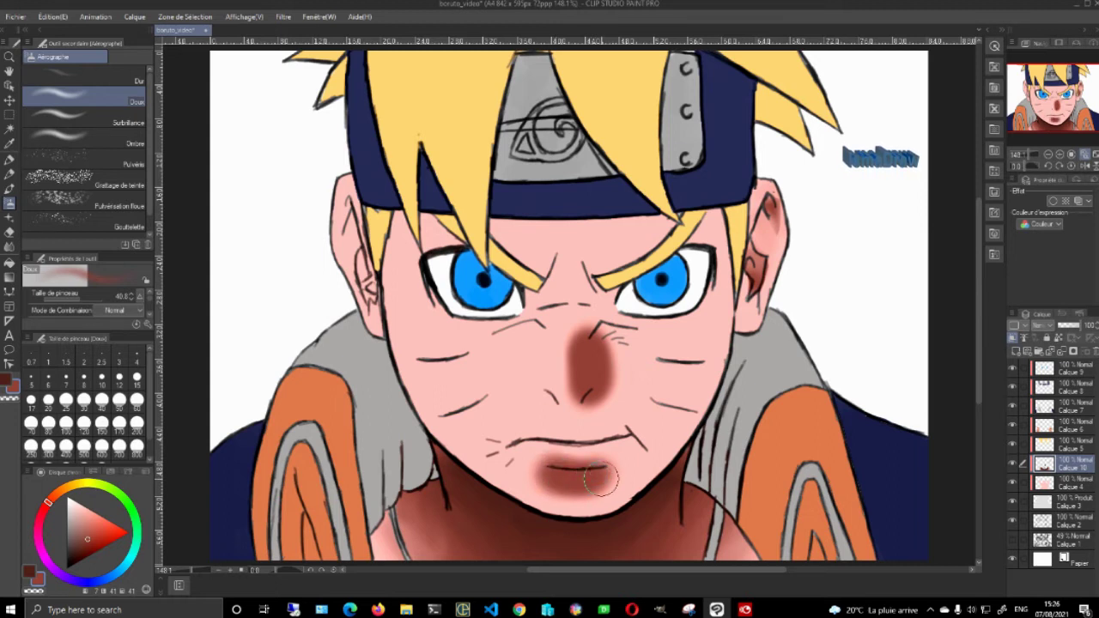
{"action": "key", "text": "e"}
{"action": "left_click_drag", "start_coordinate": [540, 449], "coordinate": [603, 449]}
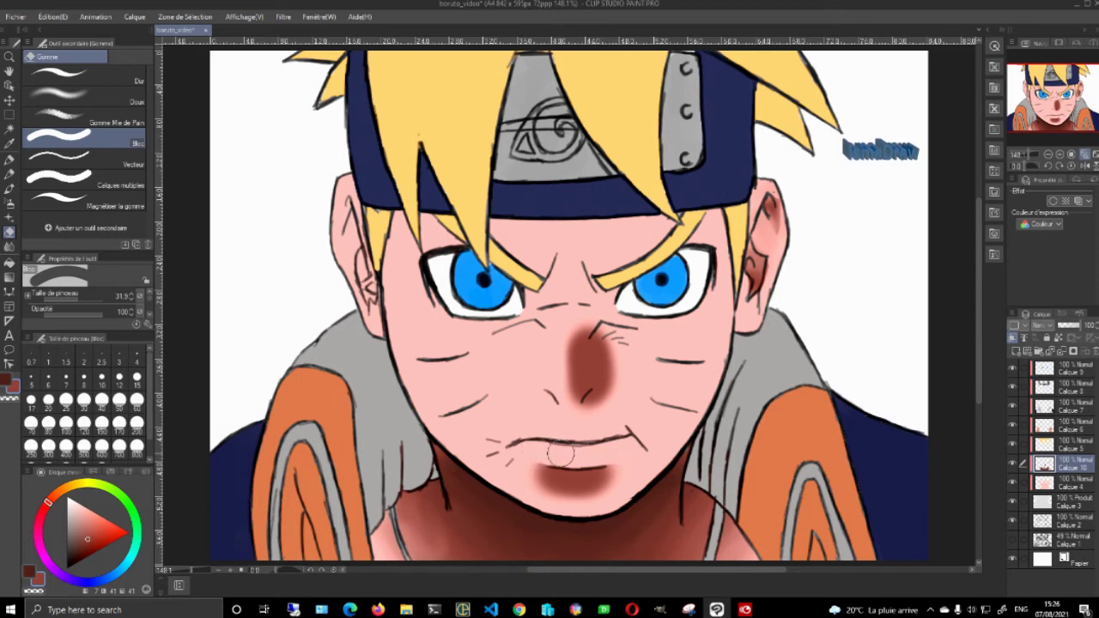
{"action": "mouse_move", "coordinate": [559, 376]}
{"action": "left_mouse_down"}
{"action": "mouse_move", "coordinate": [555, 341]}
{"action": "mouse_move", "coordinate": [562, 400]}
{"action": "mouse_move", "coordinate": [564, 318]}
{"action": "mouse_move", "coordinate": [591, 315]}
{"action": "mouse_move", "coordinate": [620, 378]}
{"action": "mouse_move", "coordinate": [614, 414]}
{"action": "mouse_move", "coordinate": [584, 419]}
{"action": "mouse_move", "coordinate": [601, 360]}
{"action": "mouse_move", "coordinate": [594, 342]}
{"action": "mouse_move", "coordinate": [609, 418]}
{"action": "left_mouse_up"}
Blend the reddish-brown shadow beside the nose outward into the cheek
{"action": "key", "text": "j"}
{"action": "left_click_drag", "start_coordinate": [612, 372], "coordinate": [625, 377]}
{"action": "mouse_move", "coordinate": [592, 333]}
{"action": "left_mouse_down"}
{"action": "mouse_move", "coordinate": [594, 395]}
{"action": "mouse_move", "coordinate": [622, 372]}
{"action": "left_mouse_up"}
Undo the first blending attempt on the chin and blend the shadow below the lower lip again into the skin
{"action": "mouse_move", "coordinate": [586, 525]}
{"action": "left_mouse_down"}
{"action": "mouse_move", "coordinate": [575, 496]}
{"action": "mouse_move", "coordinate": [587, 482]}
{"action": "mouse_move", "coordinate": [612, 489]}
{"action": "mouse_move", "coordinate": [532, 492]}
{"action": "mouse_move", "coordinate": [593, 499]}
{"action": "mouse_move", "coordinate": [588, 488]}
{"action": "mouse_move", "coordinate": [532, 492]}
{"action": "mouse_move", "coordinate": [606, 487]}
{"action": "mouse_move", "coordinate": [590, 495]}
{"action": "mouse_move", "coordinate": [586, 486]}
{"action": "mouse_move", "coordinate": [512, 479]}
{"action": "mouse_move", "coordinate": [575, 515]}
{"action": "mouse_move", "coordinate": [563, 507]}
{"action": "mouse_move", "coordinate": [638, 486]}
{"action": "mouse_move", "coordinate": [630, 473]}
{"action": "mouse_move", "coordinate": [562, 519]}
{"action": "mouse_move", "coordinate": [506, 506]}
{"action": "mouse_move", "coordinate": [522, 477]}
{"action": "left_mouse_up"}
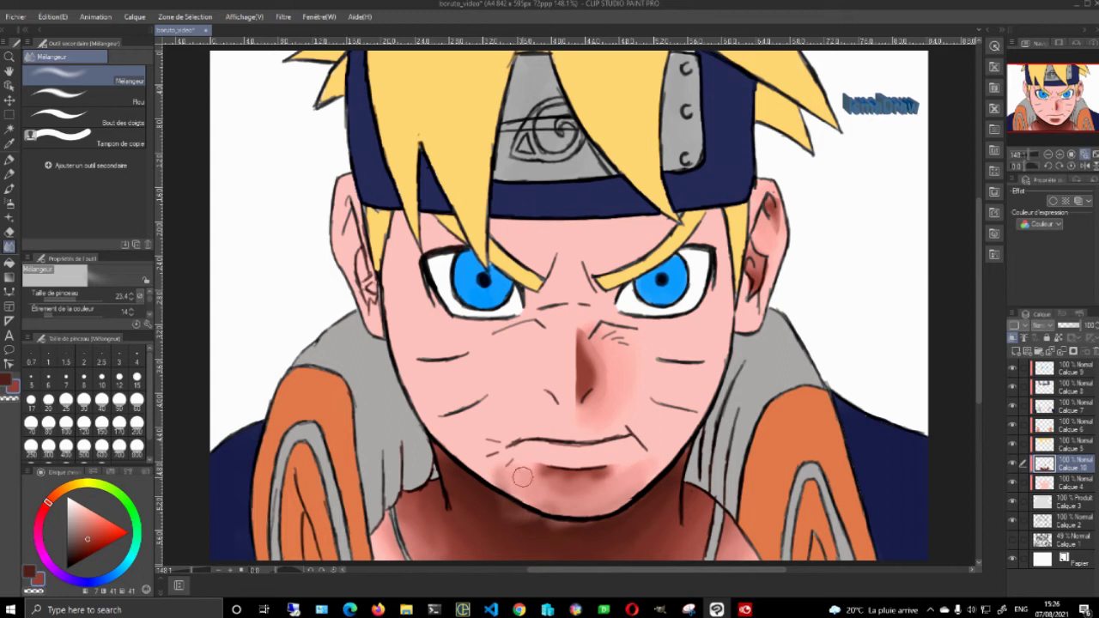
{"action": "key", "text": "ctrl+z"}
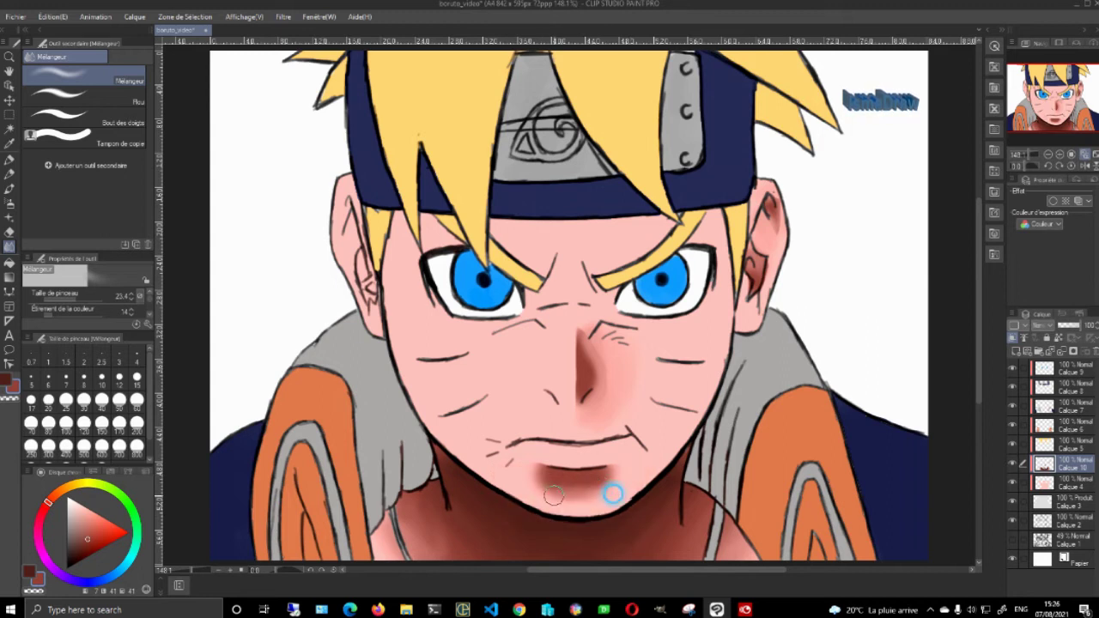
{"action": "mouse_move", "coordinate": [564, 500]}
{"action": "left_mouse_down"}
{"action": "mouse_move", "coordinate": [562, 479]}
{"action": "mouse_move", "coordinate": [535, 491]}
{"action": "left_mouse_up"}
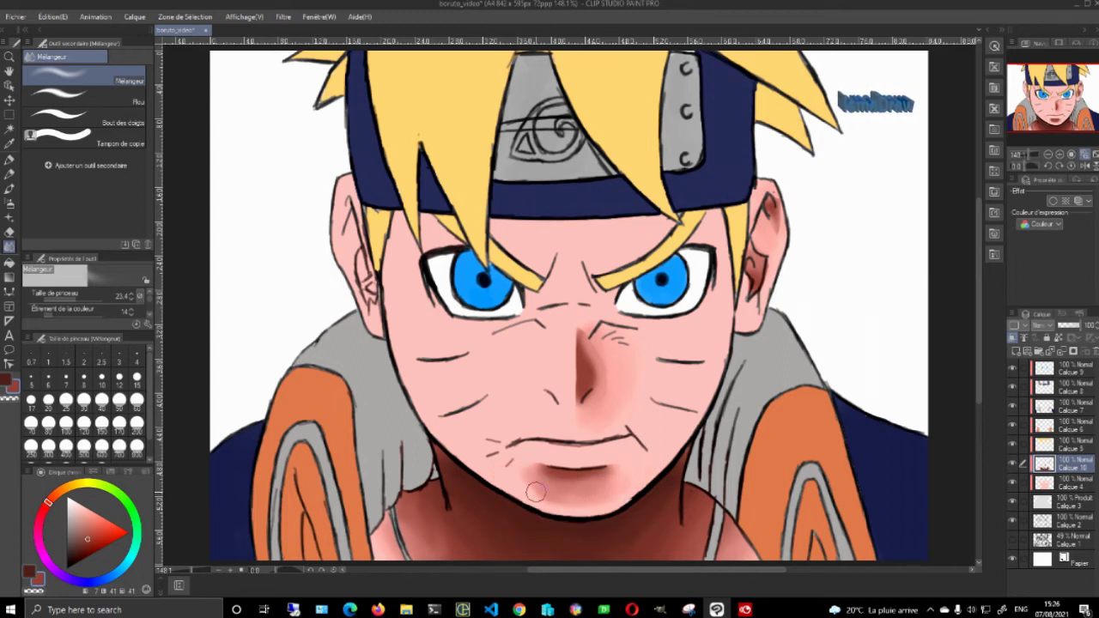
{"action": "mouse_move", "coordinate": [519, 491]}
{"action": "left_mouse_down"}
{"action": "mouse_move", "coordinate": [571, 500]}
{"action": "mouse_move", "coordinate": [559, 505]}
{"action": "mouse_move", "coordinate": [535, 477]}
{"action": "mouse_move", "coordinate": [622, 493]}
{"action": "mouse_move", "coordinate": [610, 494]}
{"action": "mouse_move", "coordinate": [639, 480]}
{"action": "left_mouse_up"}
{"action": "mouse_move", "coordinate": [523, 462]}
{"action": "left_mouse_down"}
{"action": "mouse_move", "coordinate": [525, 479]}
{"action": "mouse_move", "coordinate": [556, 499]}
{"action": "mouse_move", "coordinate": [622, 478]}
{"action": "left_mouse_up"}
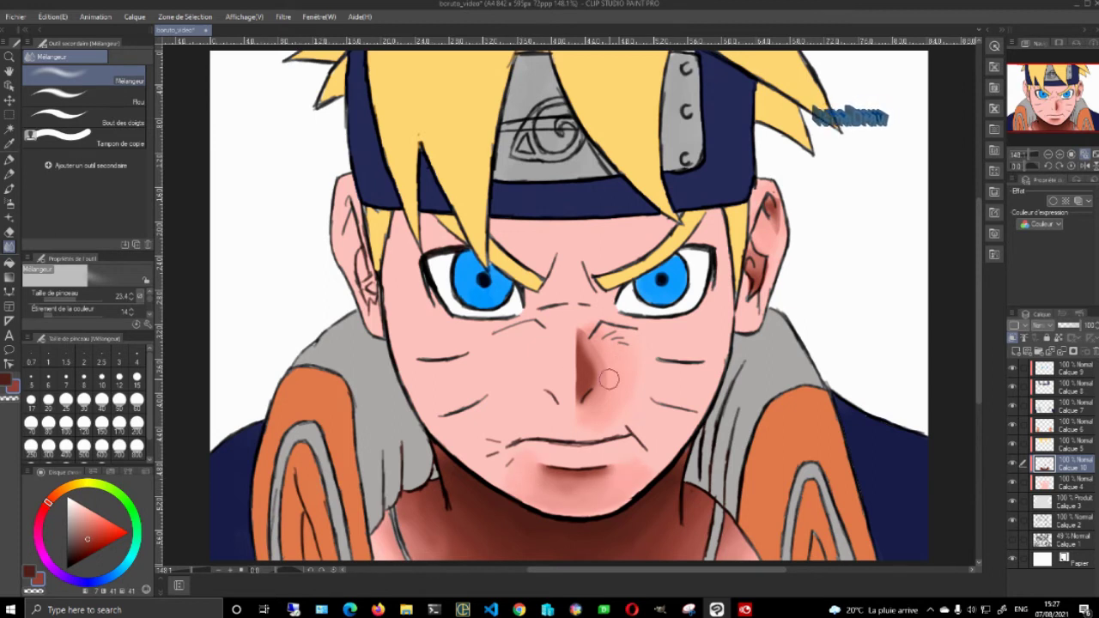
Airbrush a much darker brown over the core of the nose shadow and blend it into the surrounding skin
{"action": "key", "text": "b"}
{"action": "left_click", "coordinate": [79, 551]}
{"action": "mouse_move", "coordinate": [585, 352]}
{"action": "left_mouse_down"}
{"action": "mouse_move", "coordinate": [595, 397]}
{"action": "mouse_move", "coordinate": [595, 330]}
{"action": "mouse_move", "coordinate": [607, 372]}
{"action": "left_mouse_up"}
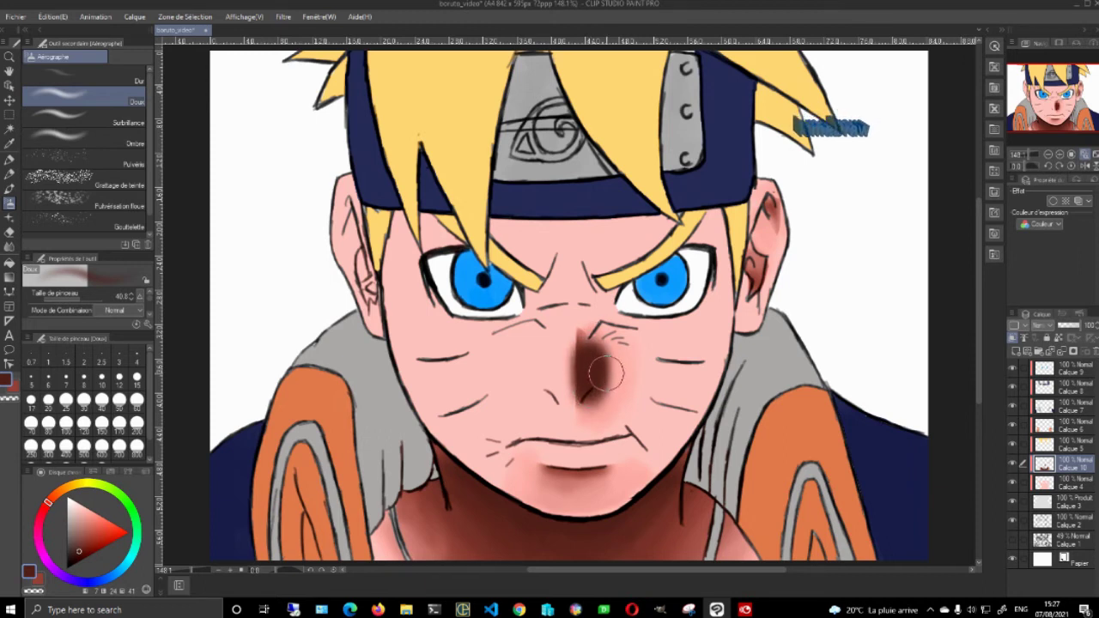
{"action": "key", "text": "j"}
{"action": "mouse_move", "coordinate": [593, 335]}
{"action": "left_mouse_down"}
{"action": "mouse_move", "coordinate": [579, 424]}
{"action": "mouse_move", "coordinate": [606, 364]}
{"action": "mouse_move", "coordinate": [592, 324]}
{"action": "mouse_move", "coordinate": [566, 369]}
{"action": "mouse_move", "coordinate": [568, 339]}
{"action": "mouse_move", "coordinate": [581, 347]}
{"action": "left_mouse_up"}
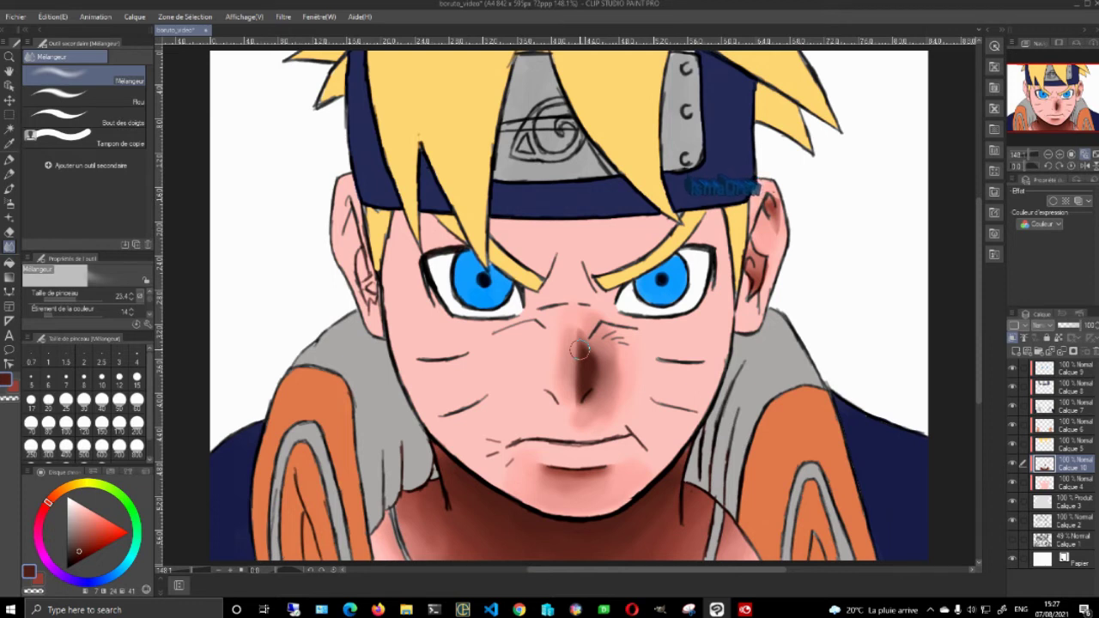
Switch back to the reddish-brown colour and blend the nose shadow upward toward the bridge of the nose
{"action": "key", "text": "b"}
{"action": "key", "text": "x"}
{"action": "key", "text": "j"}
{"action": "mouse_move", "coordinate": [599, 352]}
{"action": "left_mouse_down"}
{"action": "mouse_move", "coordinate": [602, 399]}
{"action": "mouse_move", "coordinate": [573, 420]}
{"action": "mouse_move", "coordinate": [589, 345]}
{"action": "left_mouse_up"}
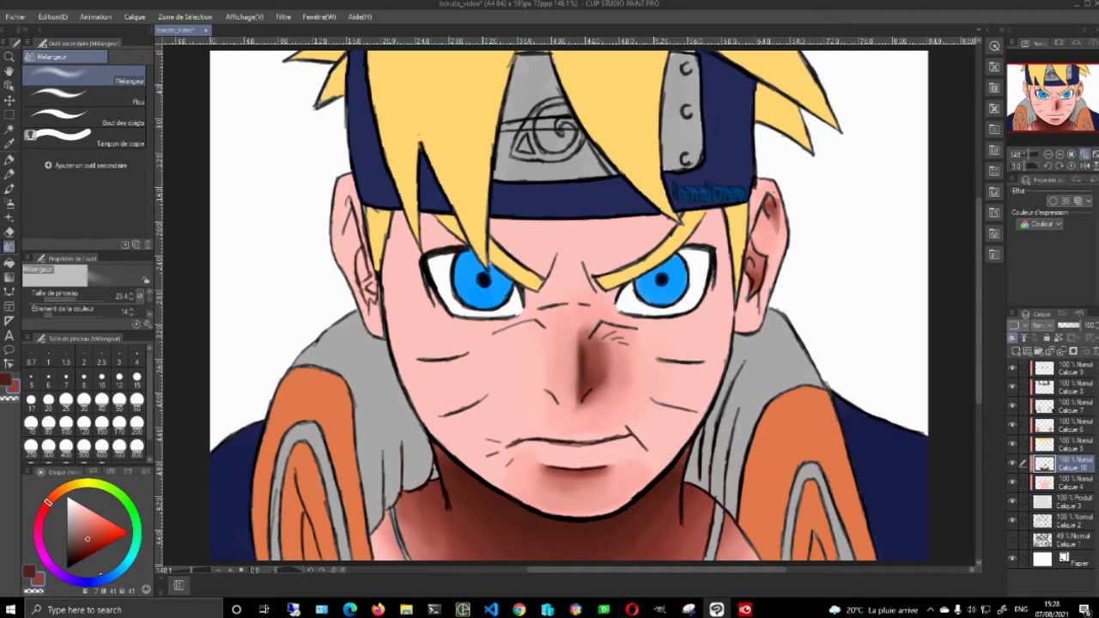
Airbrush reddish-brown shadows into the hollows of the ear on the image's left side and blend them
{"action": "key", "text": "b"}
{"action": "left_click_drag", "start_coordinate": [363, 257], "coordinate": [370, 294]}
{"action": "key", "text": "j"}
{"action": "left_click_drag", "start_coordinate": [348, 203], "coordinate": [375, 279]}
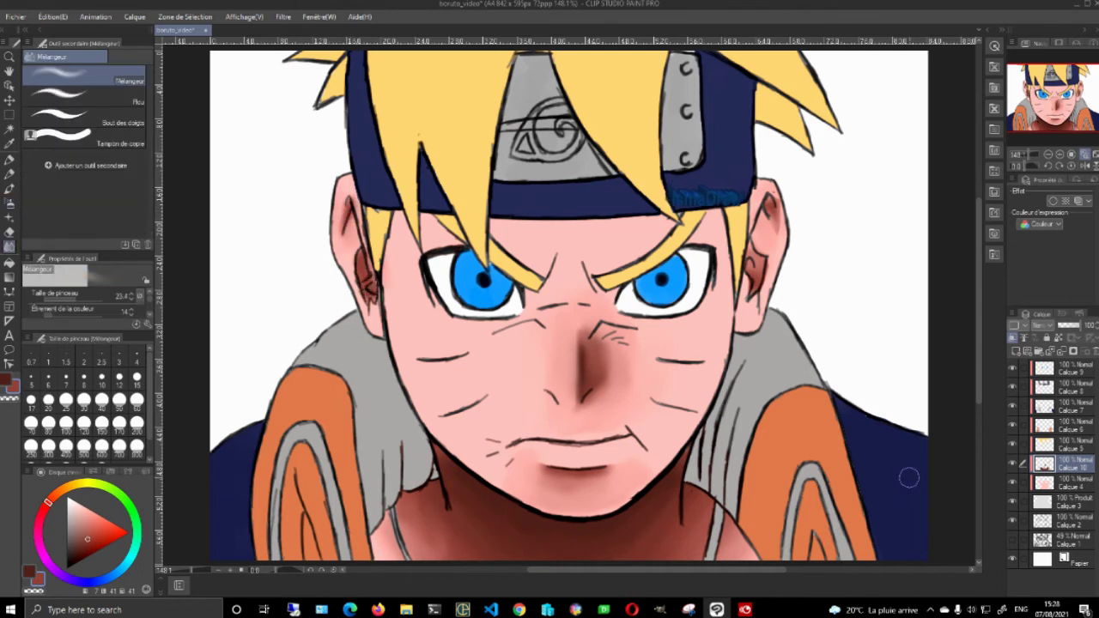
Airbrush reddish-brown and darker brown cast shadows on the forehead beneath the headband and fringe, and blend them into the skin
{"action": "key", "text": "b"}
{"action": "mouse_move", "coordinate": [391, 214]}
{"action": "left_mouse_down"}
{"action": "mouse_move", "coordinate": [674, 227]}
{"action": "mouse_move", "coordinate": [712, 216]}
{"action": "mouse_move", "coordinate": [704, 221]}
{"action": "left_mouse_up"}
{"action": "mouse_move", "coordinate": [436, 225]}
{"action": "left_mouse_down"}
{"action": "mouse_move", "coordinate": [400, 227]}
{"action": "mouse_move", "coordinate": [429, 218]}
{"action": "left_mouse_up"}
{"action": "key", "text": "x"}
{"action": "left_click_drag", "start_coordinate": [489, 221], "coordinate": [718, 213]}
{"action": "key", "text": "j"}
{"action": "mouse_move", "coordinate": [625, 241]}
{"action": "left_mouse_down"}
{"action": "mouse_move", "coordinate": [509, 230]}
{"action": "mouse_move", "coordinate": [652, 226]}
{"action": "left_mouse_up"}
{"action": "left_click_drag", "start_coordinate": [720, 216], "coordinate": [702, 237]}
{"action": "key", "text": "b"}
{"action": "mouse_move", "coordinate": [434, 225]}
{"action": "left_mouse_down"}
{"action": "mouse_move", "coordinate": [400, 227]}
{"action": "mouse_move", "coordinate": [438, 235]}
{"action": "left_mouse_up"}
{"action": "key", "text": "j"}
Add a new layer above Calque 5 and airbrush a dark orange shadow along the hair strand beside the headband's metal plate
{"action": "left_click", "coordinate": [1065, 444]}
{"action": "left_click", "coordinate": [1016, 351]}
{"action": "left_click", "coordinate": [737, 231], "text": "alt"}
{"action": "left_click", "coordinate": [449, 111], "text": "alt"}
{"action": "left_click", "coordinate": [60, 491]}
{"action": "left_click", "coordinate": [119, 527]}
{"action": "key", "text": "b"}
{"action": "mouse_move", "coordinate": [488, 137]}
{"action": "left_mouse_down"}
{"action": "mouse_move", "coordinate": [509, 47]}
{"action": "mouse_move", "coordinate": [481, 215]}
{"action": "left_mouse_up"}
{"action": "left_click_drag", "start_coordinate": [510, 51], "coordinate": [468, 232]}
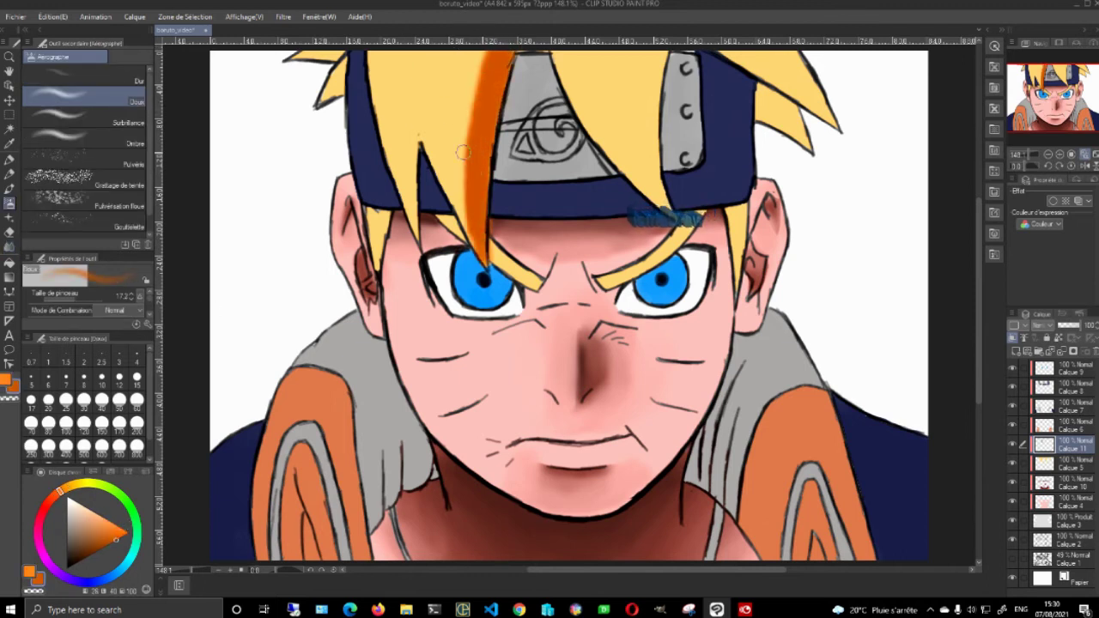
Auto-select the yellow hair and eyebrow areas using the flat colours on Calque 5
{"action": "left_click", "coordinate": [9, 129]}
{"action": "left_click", "coordinate": [600, 112]}
{"action": "left_click", "coordinate": [1065, 464]}
{"action": "left_click", "coordinate": [759, 62]}
{"action": "left_click", "coordinate": [636, 267], "text": "shift"}
{"action": "left_click", "coordinate": [330, 88], "text": "shift"}
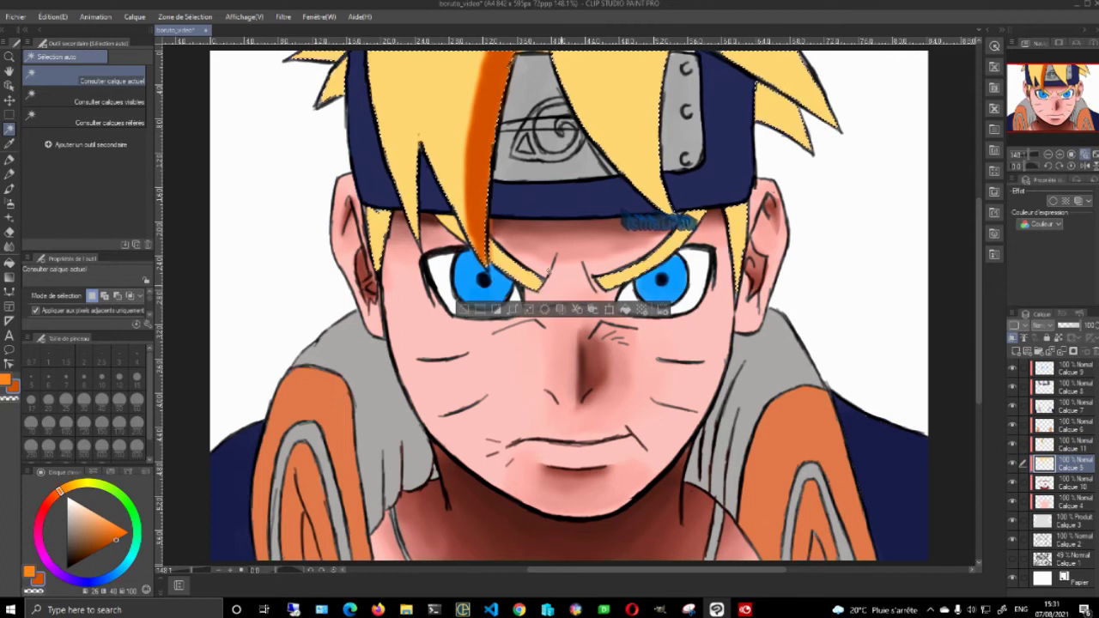
Blend the dark orange shadow on Calque 11 into the yellow of the fringe strand
{"action": "key", "text": "b"}
{"action": "key", "text": "j"}
{"action": "left_click", "coordinate": [1061, 445]}
{"action": "left_click_drag", "start_coordinate": [468, 201], "coordinate": [466, 84]}
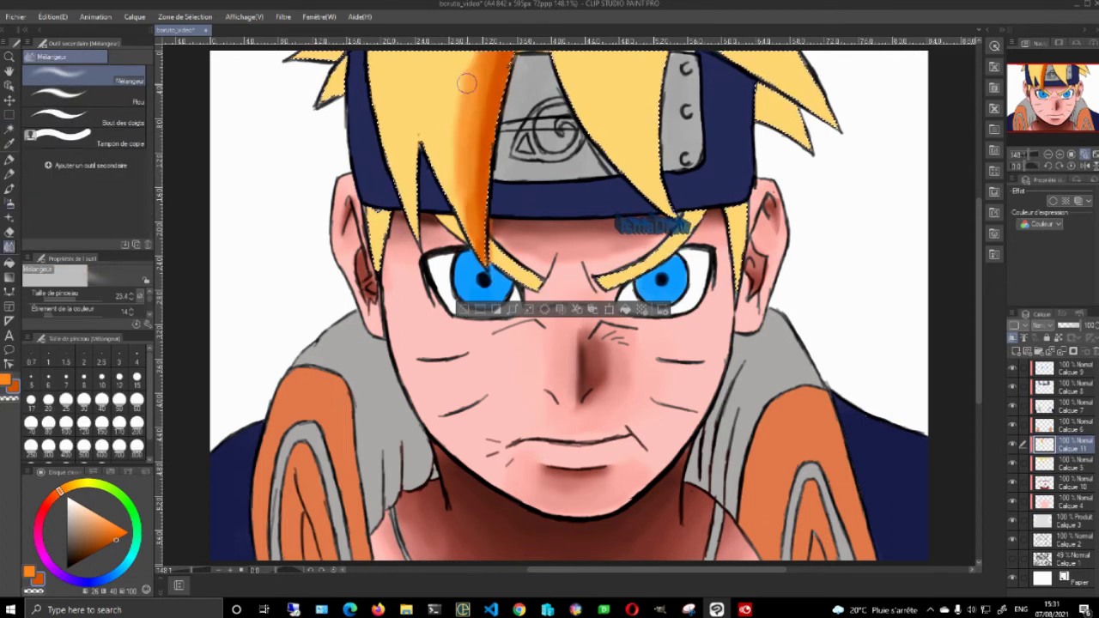
Airbrush dark orange shadows on the fringe strand on the image's left side, blend them, and shade the eyebrows orange
{"action": "key", "text": "b"}
{"action": "mouse_move", "coordinate": [419, 144]}
{"action": "left_mouse_down"}
{"action": "mouse_move", "coordinate": [414, 231]}
{"action": "mouse_move", "coordinate": [421, 115]}
{"action": "left_mouse_up"}
{"action": "key", "text": "j"}
{"action": "key", "text": "b"}
{"action": "left_click_drag", "start_coordinate": [536, 283], "coordinate": [473, 240]}
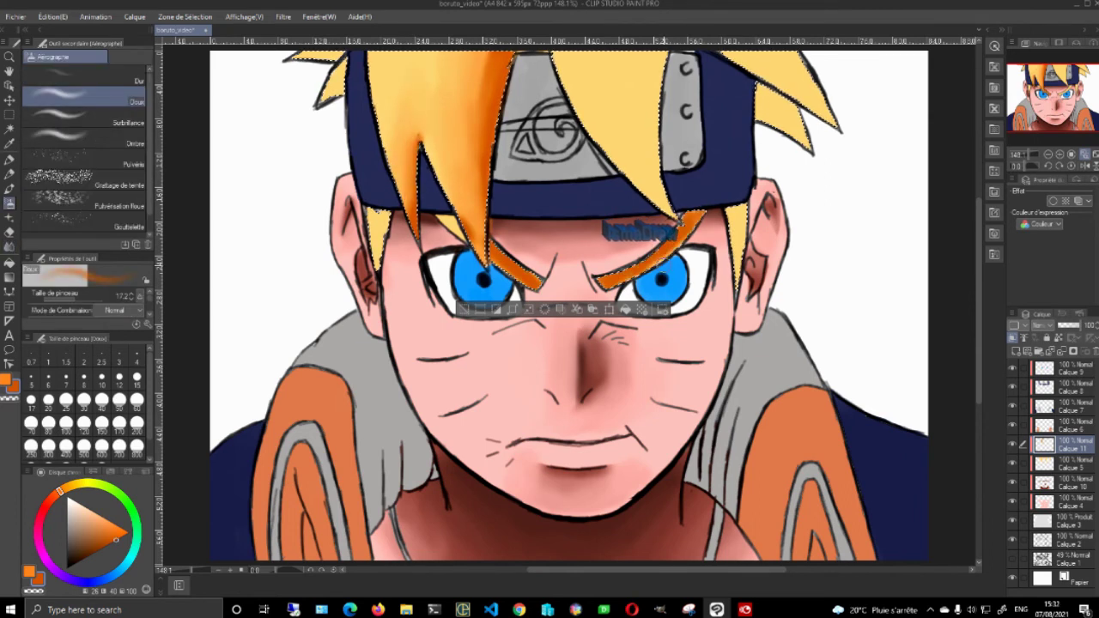
Airbrush a dark orange shadow along the edge of the large fringe strand on the image's right side and blend it
{"action": "left_click_drag", "start_coordinate": [655, 139], "coordinate": [660, 64]}
{"action": "key", "text": "j"}
{"action": "left_click_drag", "start_coordinate": [652, 193], "coordinate": [646, 69]}
Airbrush orange shadows on the outer hair spikes and sideburns on both sides, and blend them with the eyebrows
{"action": "key", "text": "b"}
{"action": "left_click_drag", "start_coordinate": [831, 121], "coordinate": [792, 69]}
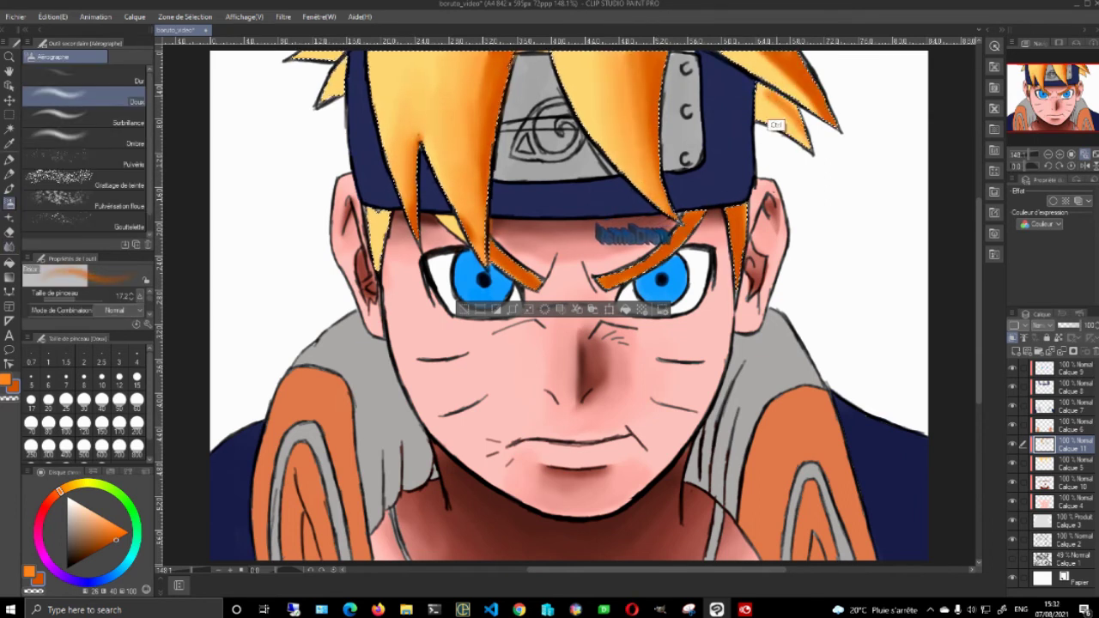
{"action": "key", "text": "j"}
{"action": "key", "text": "b"}
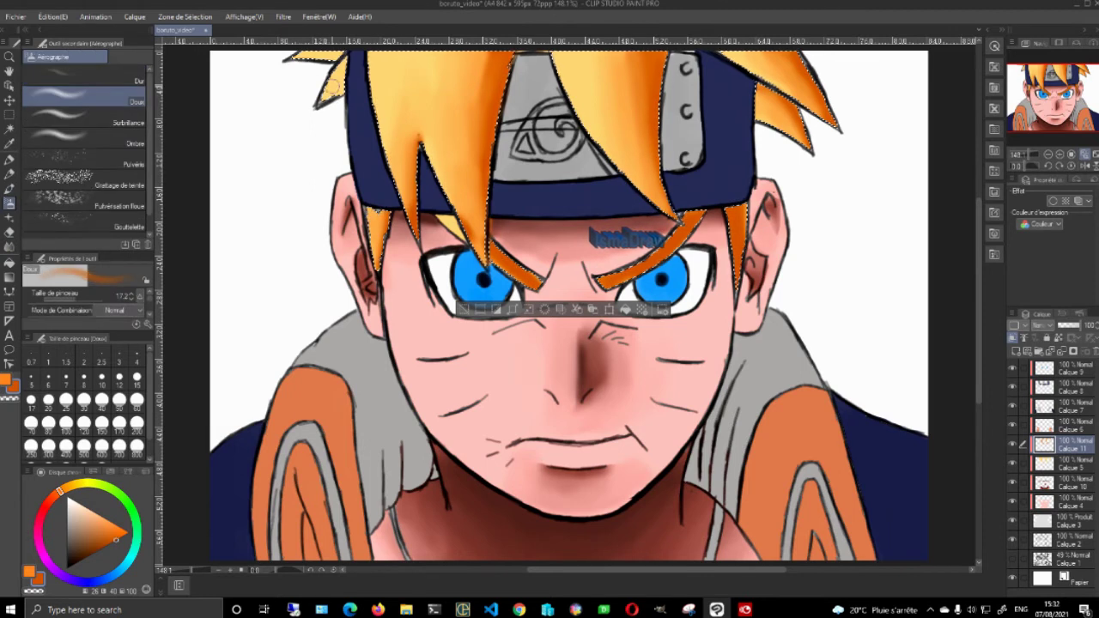
{"action": "key", "text": "j"}
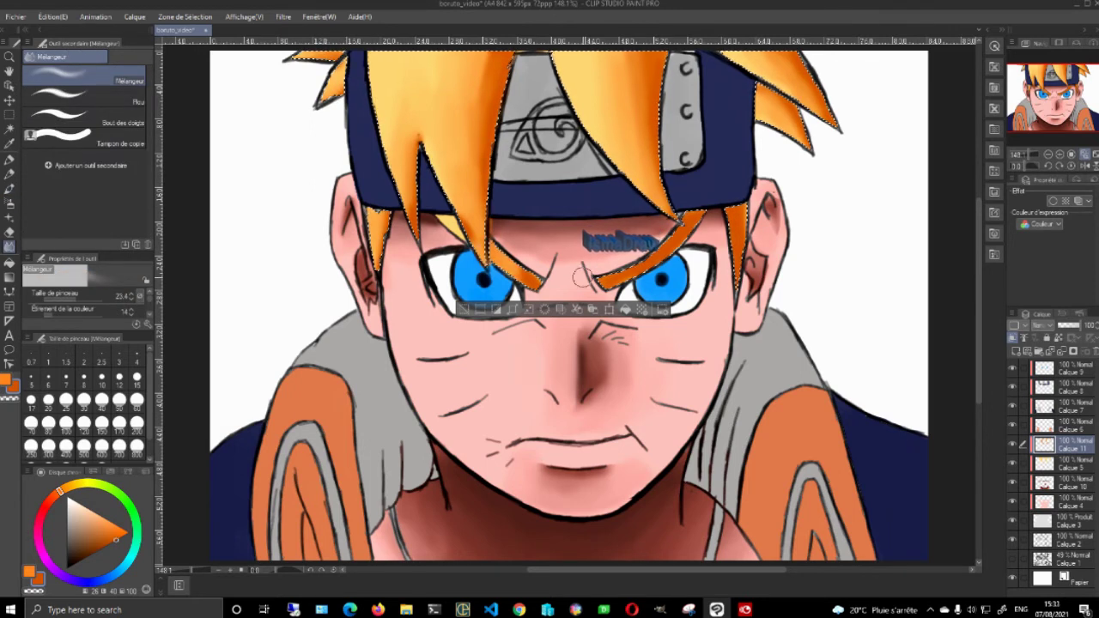
Add a new layer above Calque 6 and choose a dark orange-brown for the soft airbrush
{"action": "left_click", "coordinate": [1065, 426]}
{"action": "left_click", "coordinate": [1015, 351]}
{"action": "left_click", "coordinate": [108, 532]}
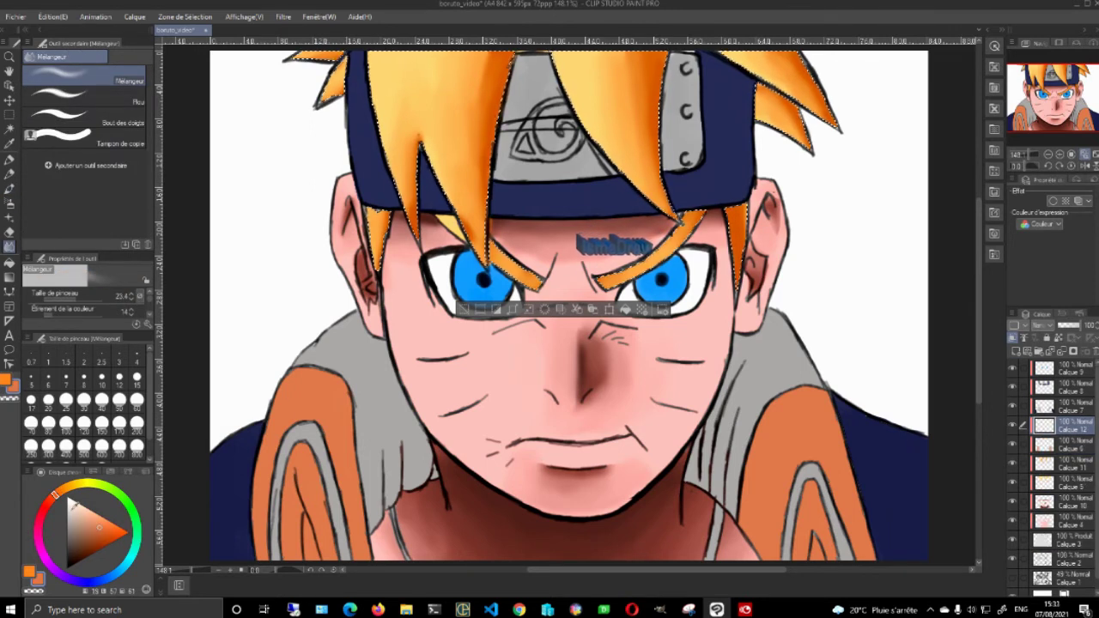
{"action": "left_click", "coordinate": [29, 572]}
{"action": "left_click", "coordinate": [102, 539]}
{"action": "key", "text": "b"}
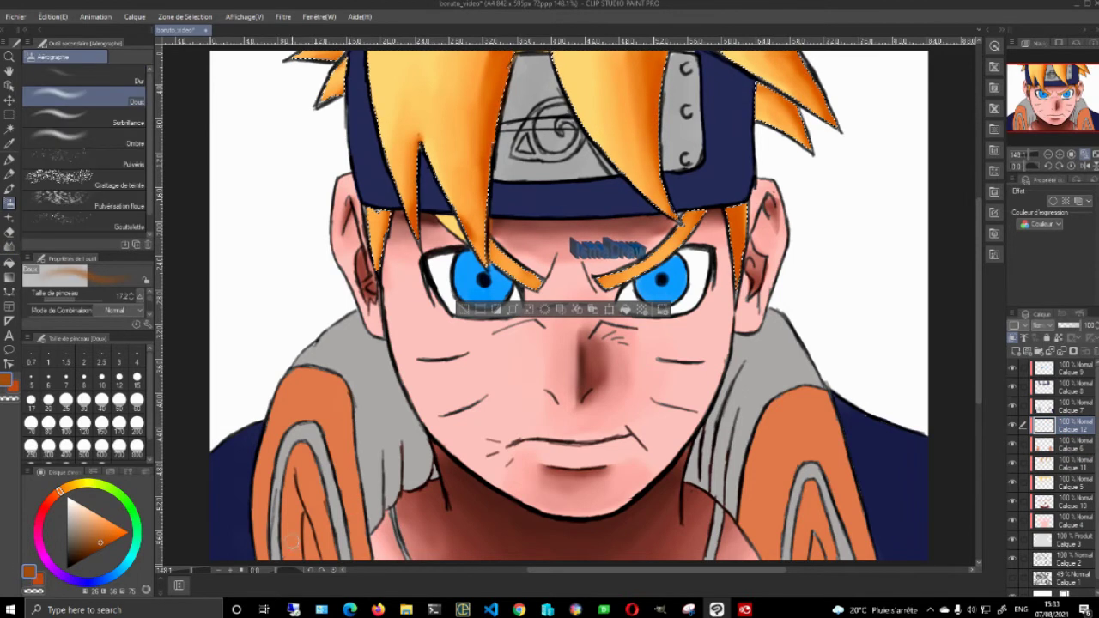
Airbrush a very dark brown inside the inner orange loops on both sides of the jacket and blend it upward
{"action": "left_click", "coordinate": [10, 129]}
{"action": "left_click", "coordinate": [189, 200]}
{"action": "left_click", "coordinate": [10, 203]}
{"action": "left_click", "coordinate": [87, 556]}
{"action": "mouse_move", "coordinate": [296, 499]}
{"action": "left_mouse_down"}
{"action": "mouse_move", "coordinate": [311, 554]}
{"action": "mouse_move", "coordinate": [301, 556]}
{"action": "left_mouse_up"}
{"action": "left_click_drag", "start_coordinate": [814, 537], "coordinate": [816, 558]}
{"action": "key", "text": "j"}
{"action": "left_click_drag", "start_coordinate": [296, 481], "coordinate": [287, 534]}
Pick a darker grey from the collar's colour, clear the selection, and add a new layer above Calque 7
{"action": "left_click", "coordinate": [351, 369], "text": "alt"}
{"action": "left_click", "coordinate": [67, 541]}
{"action": "key", "text": "b"}
{"action": "key", "text": "ctrl+shift+d"}
{"action": "key", "text": "ctrl+d"}
{"action": "left_click", "coordinate": [1067, 406]}
{"action": "left_click", "coordinate": [1012, 406]}
{"action": "left_click", "coordinate": [1012, 406]}
{"action": "key", "text": "ctrl+shift+n"}
Airbrush a dark grey shadow on the grey collar at the image's left side, beside the face, and blend it
{"action": "mouse_move", "coordinate": [415, 462]}
{"action": "left_mouse_down"}
{"action": "mouse_move", "coordinate": [407, 421]}
{"action": "mouse_move", "coordinate": [394, 472]}
{"action": "mouse_move", "coordinate": [362, 352]}
{"action": "left_mouse_up"}
{"action": "key", "text": "j"}
{"action": "key", "text": "e"}
Airbrush dark grey shadows on the collar at the image's right side, undo the unwanted strokes, and blend the shading
{"action": "key", "text": "b"}
{"action": "left_click_drag", "start_coordinate": [719, 384], "coordinate": [704, 489]}
{"action": "key", "text": "j"}
{"action": "key", "text": "b"}
{"action": "mouse_move", "coordinate": [736, 352]}
{"action": "left_mouse_down"}
{"action": "mouse_move", "coordinate": [717, 488]}
{"action": "mouse_move", "coordinate": [686, 512]}
{"action": "left_mouse_up"}
{"action": "key", "text": "e"}
{"action": "key", "text": "ctrl+z"}
{"action": "key", "text": "ctrl+z"}
{"action": "key", "text": "j"}
{"action": "left_click_drag", "start_coordinate": [745, 414], "coordinate": [765, 369]}
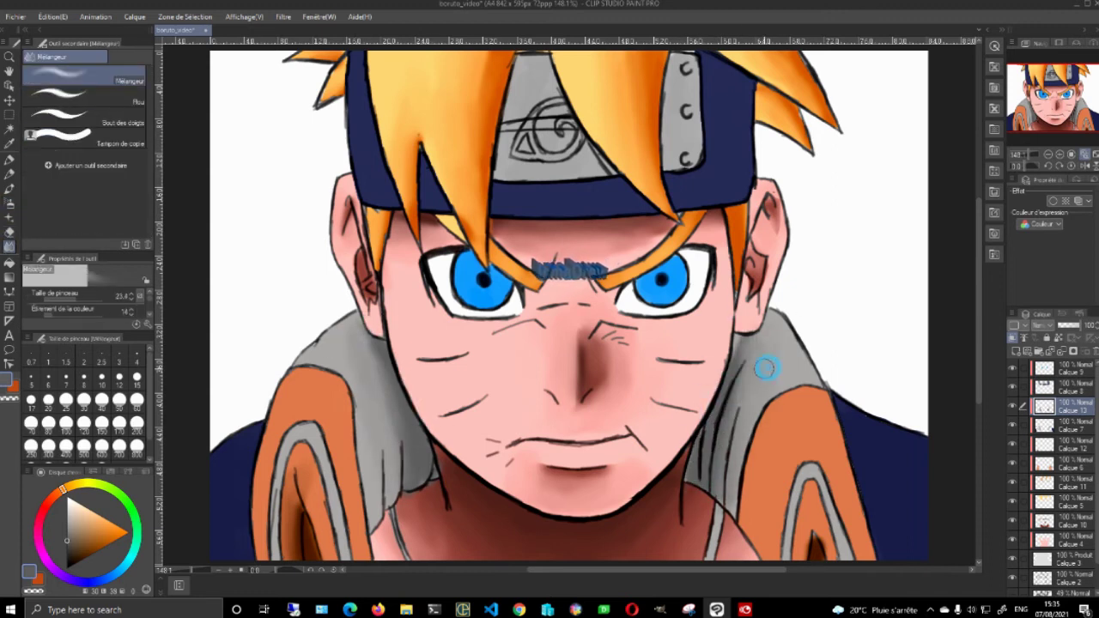
Airbrush a darker navy on both shoulders of the jacket, blend it, and erase the overspill along the orange collar
{"action": "left_click", "coordinate": [893, 454], "text": "alt"}
{"action": "key", "text": "b"}
{"action": "mouse_move", "coordinate": [918, 531]}
{"action": "left_mouse_down"}
{"action": "mouse_move", "coordinate": [847, 392]}
{"action": "mouse_move", "coordinate": [921, 525]}
{"action": "left_mouse_up"}
{"action": "mouse_move", "coordinate": [242, 552]}
{"action": "left_mouse_down"}
{"action": "mouse_move", "coordinate": [258, 416]}
{"action": "mouse_move", "coordinate": [245, 549]}
{"action": "left_mouse_up"}
{"action": "key", "text": "j"}
{"action": "left_click_drag", "start_coordinate": [837, 429], "coordinate": [897, 509]}
{"action": "key", "text": "e"}
{"action": "left_click_drag", "start_coordinate": [270, 550], "coordinate": [288, 383]}
Sample the white of the eye, try an airbrushed highlight on the headband's metal plate, and undo it
{"action": "left_click", "coordinate": [1062, 388]}
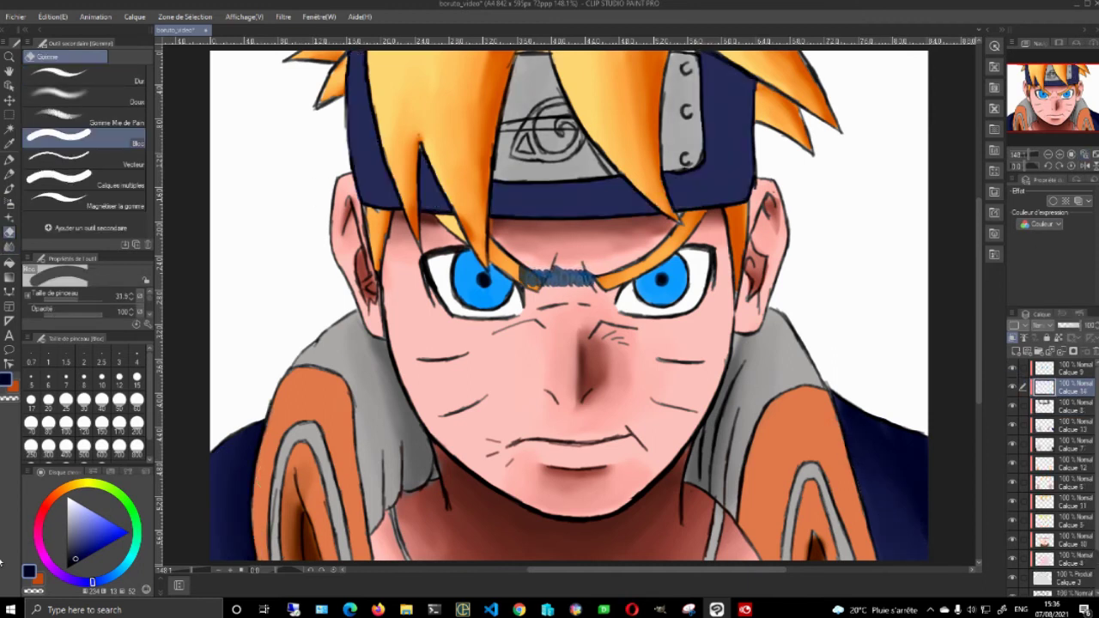
{"action": "left_click", "coordinate": [514, 305], "text": "alt"}
{"action": "key", "text": "b"}
{"action": "left_click_drag", "start_coordinate": [543, 86], "coordinate": [523, 180]}
{"action": "key", "text": "ctrl+z"}
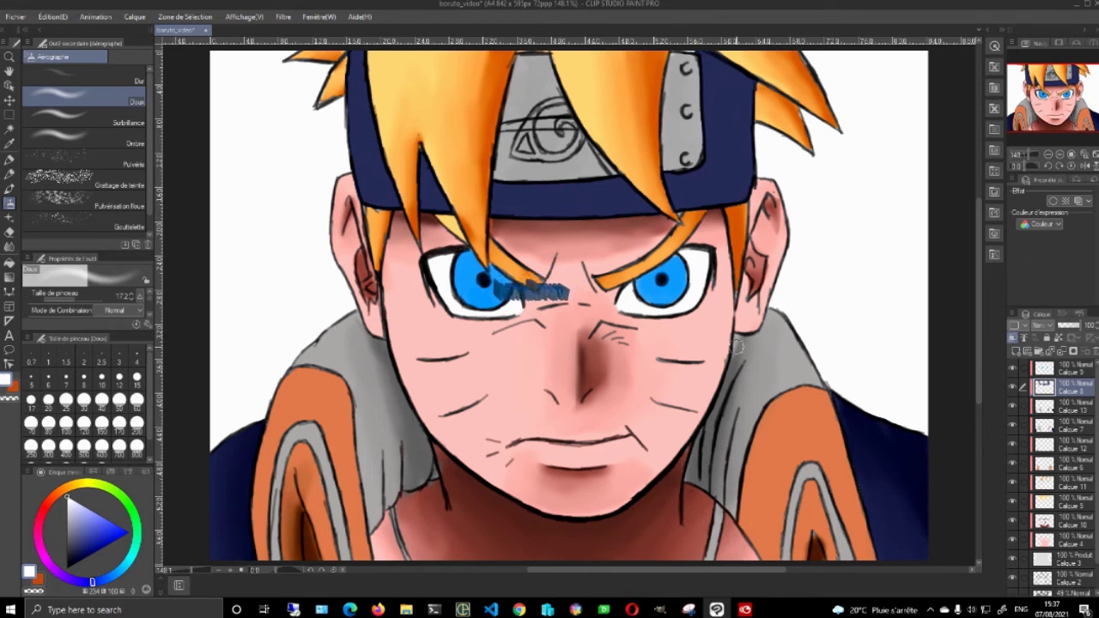
Soften the shadow beside the nose on Calque 10 with further blending
{"action": "left_click", "coordinate": [1062, 520]}
{"action": "key", "text": "j"}
{"action": "mouse_move", "coordinate": [605, 391]}
{"action": "left_mouse_down"}
{"action": "mouse_move", "coordinate": [588, 369]}
{"action": "mouse_move", "coordinate": [615, 353]}
{"action": "mouse_move", "coordinate": [588, 358]}
{"action": "mouse_move", "coordinate": [592, 382]}
{"action": "left_mouse_up"}
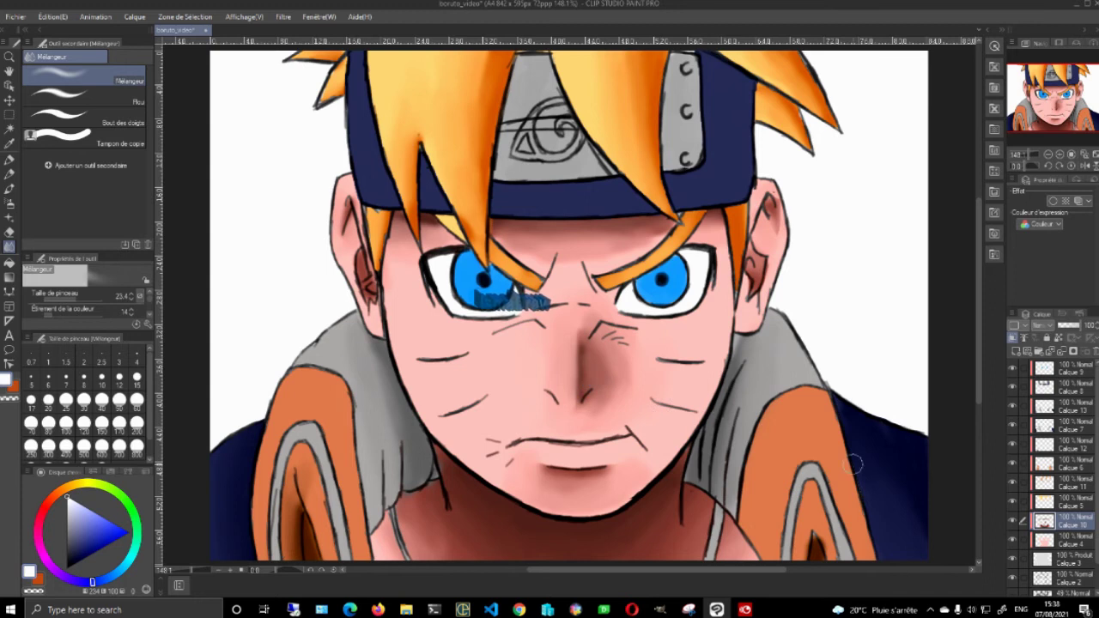
Add a new layer above Calque 9 and airbrush soft white highlights on both visible parts of the headband's metal plate at about size 30
{"action": "left_click", "coordinate": [1061, 388]}
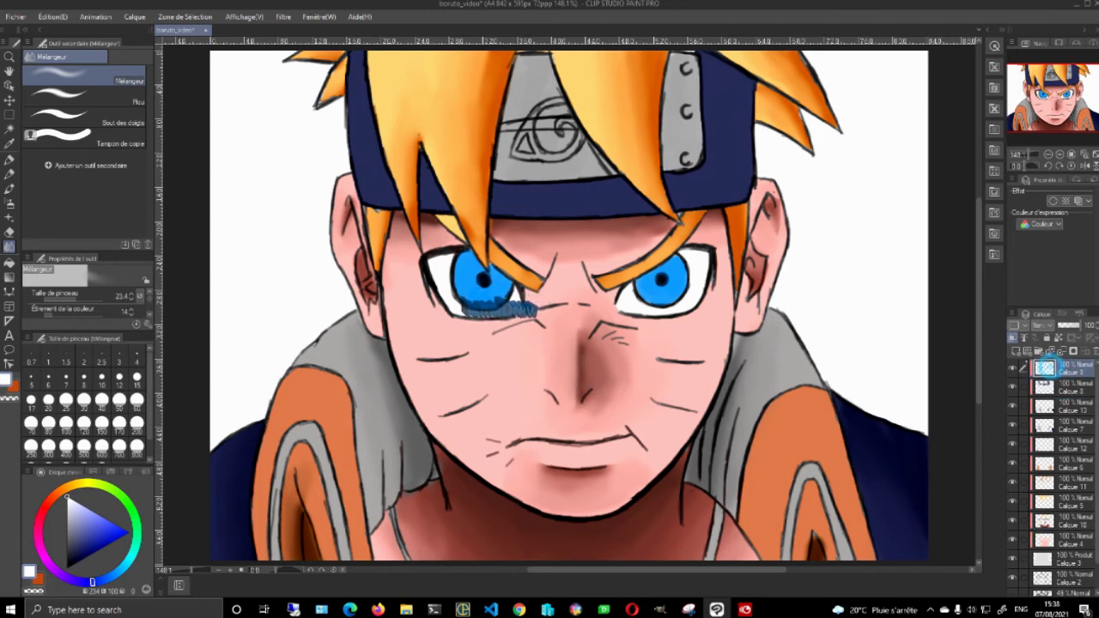
{"action": "left_click", "coordinate": [1016, 351]}
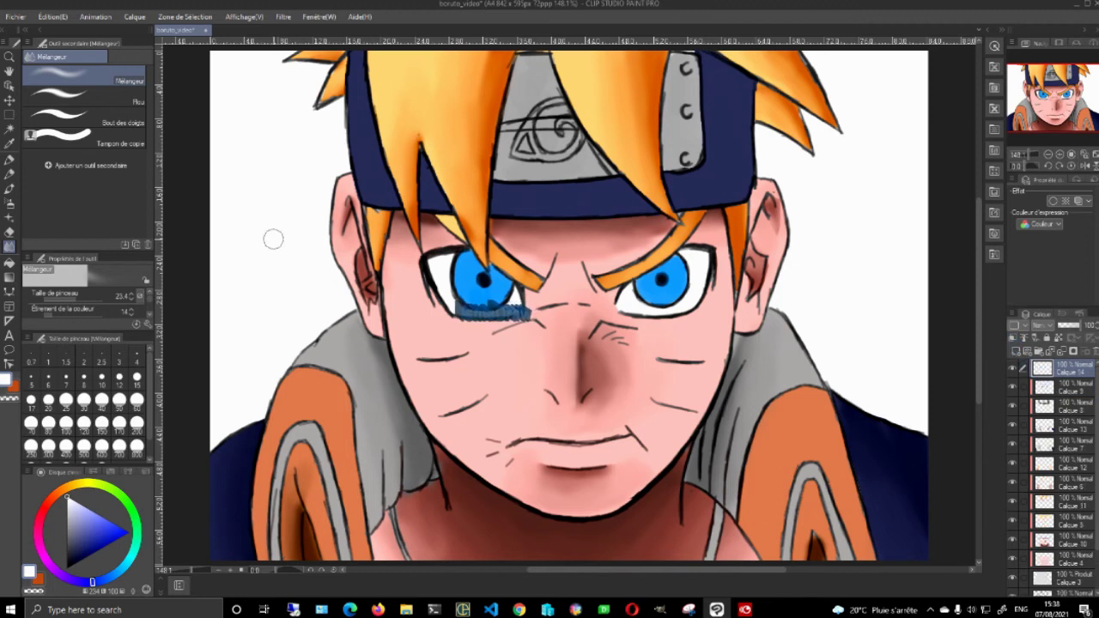
{"action": "left_click", "coordinate": [10, 204]}
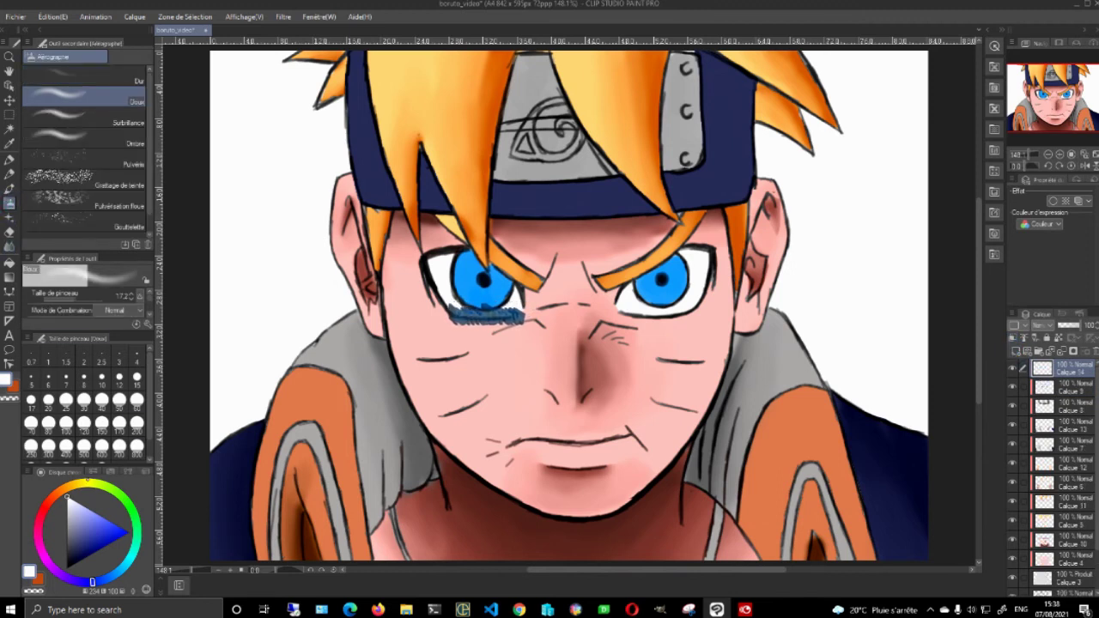
{"action": "left_click", "coordinate": [515, 147], "text": "ctrl+alt"}
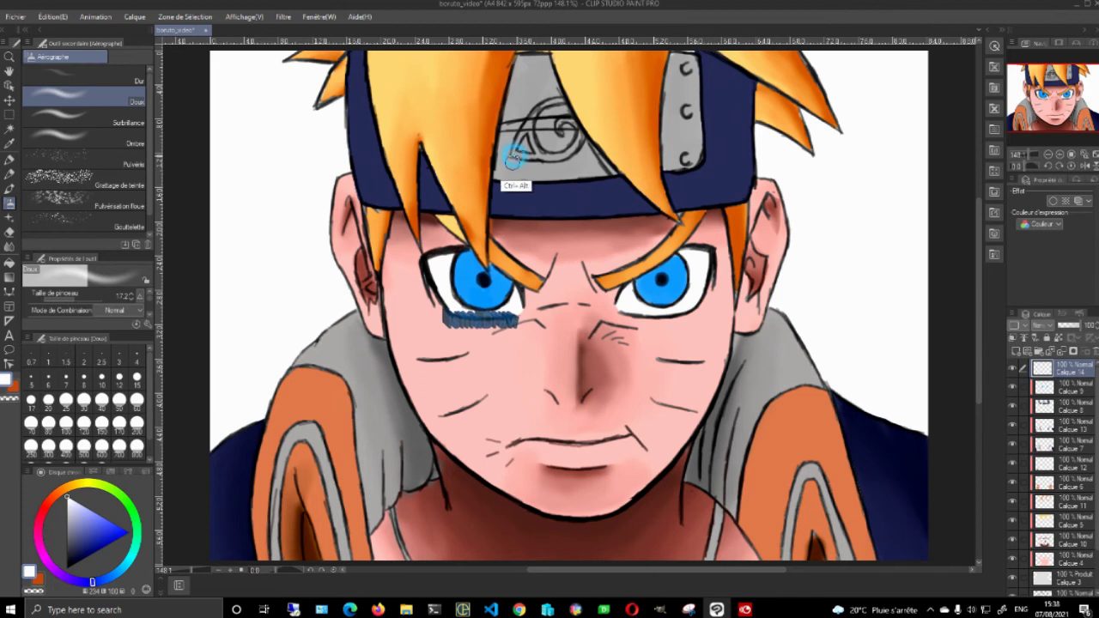
{"action": "mouse_move", "coordinate": [519, 145]}
{"action": "left_mouse_down"}
{"action": "mouse_move", "coordinate": [511, 163]}
{"action": "mouse_move", "coordinate": [522, 153]}
{"action": "mouse_move", "coordinate": [508, 155]}
{"action": "mouse_move", "coordinate": [525, 167]}
{"action": "mouse_move", "coordinate": [522, 155]}
{"action": "mouse_move", "coordinate": [529, 195]}
{"action": "left_mouse_up"}
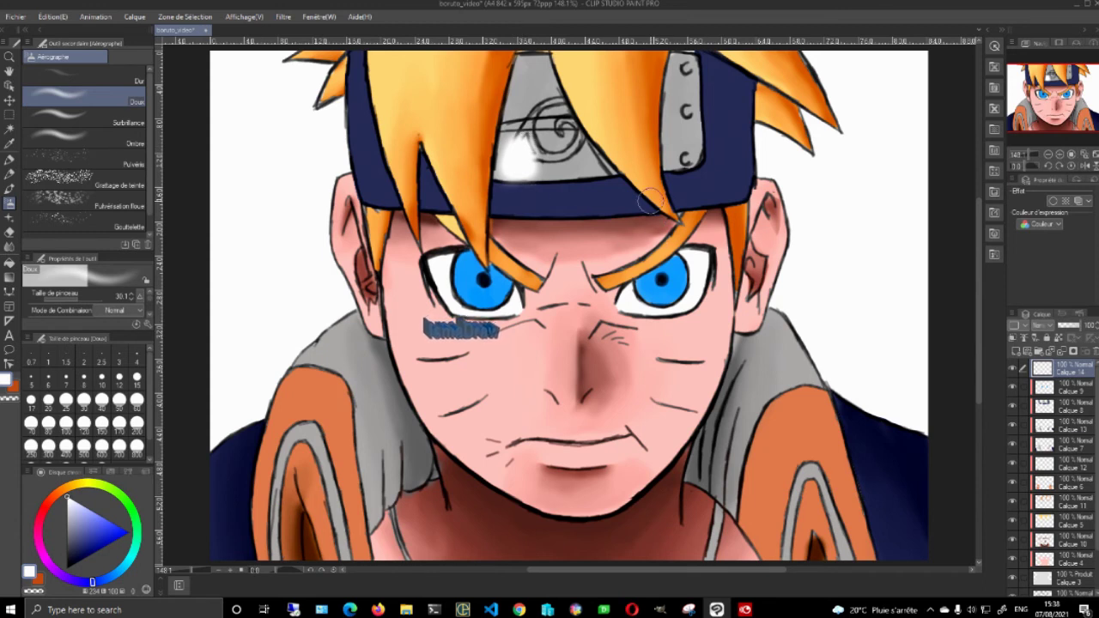
{"action": "mouse_move", "coordinate": [669, 129]}
{"action": "left_mouse_down"}
{"action": "mouse_move", "coordinate": [668, 144]}
{"action": "mouse_move", "coordinate": [668, 110]}
{"action": "mouse_move", "coordinate": [671, 170]}
{"action": "left_mouse_up"}
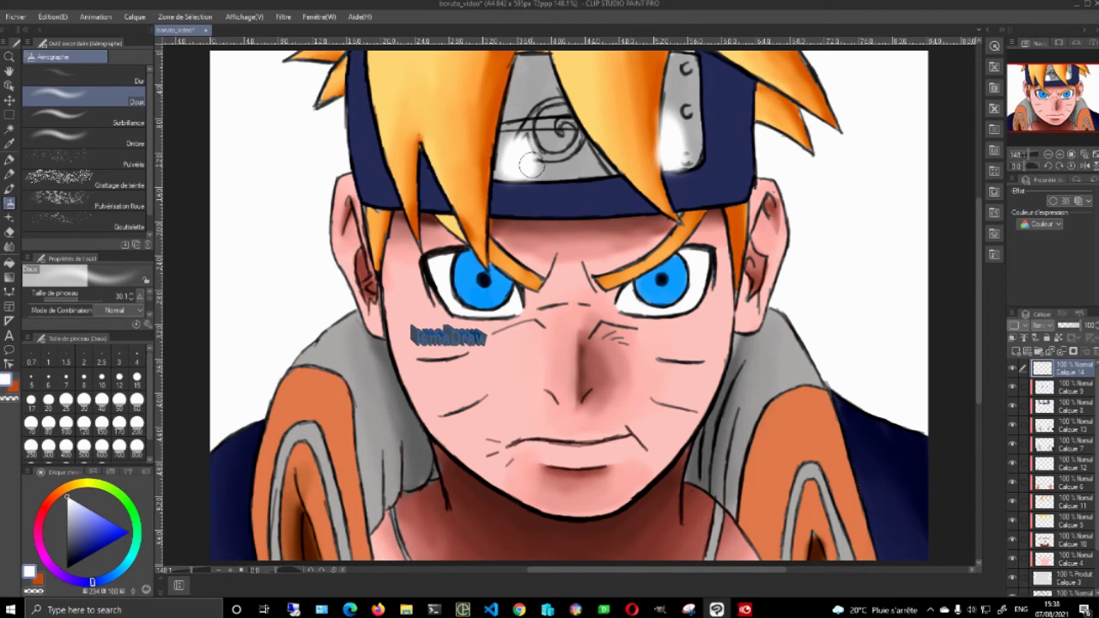
With the eraser at size 8, clear the white highlight from the headband emblem's triangular outline and from the plate's edge along the hair
{"action": "key", "text": "e"}
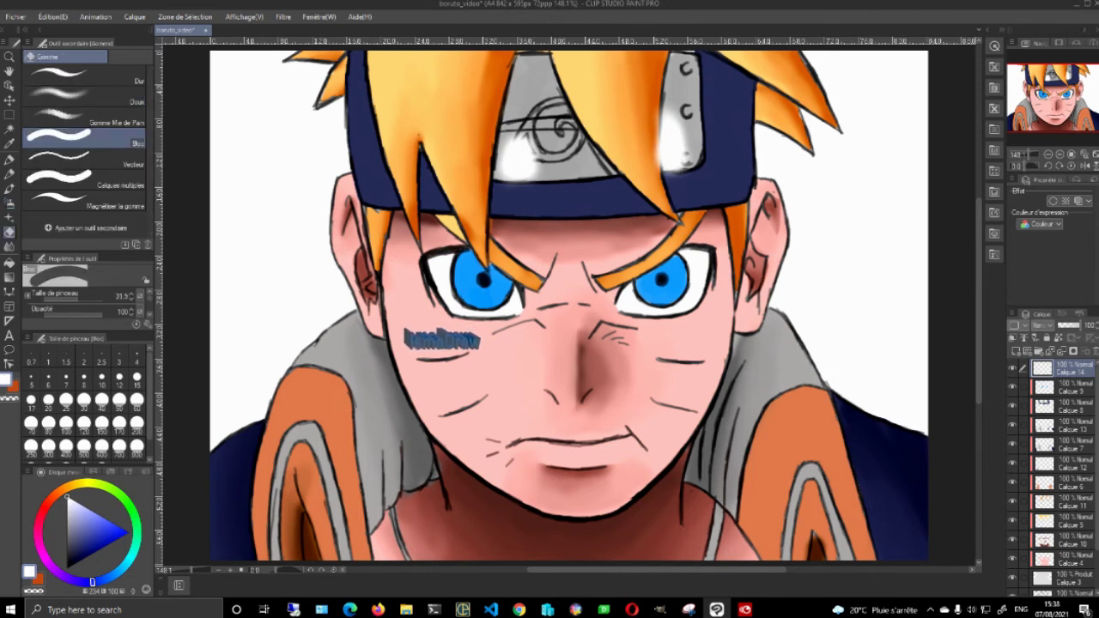
{"action": "left_click", "coordinate": [84, 379]}
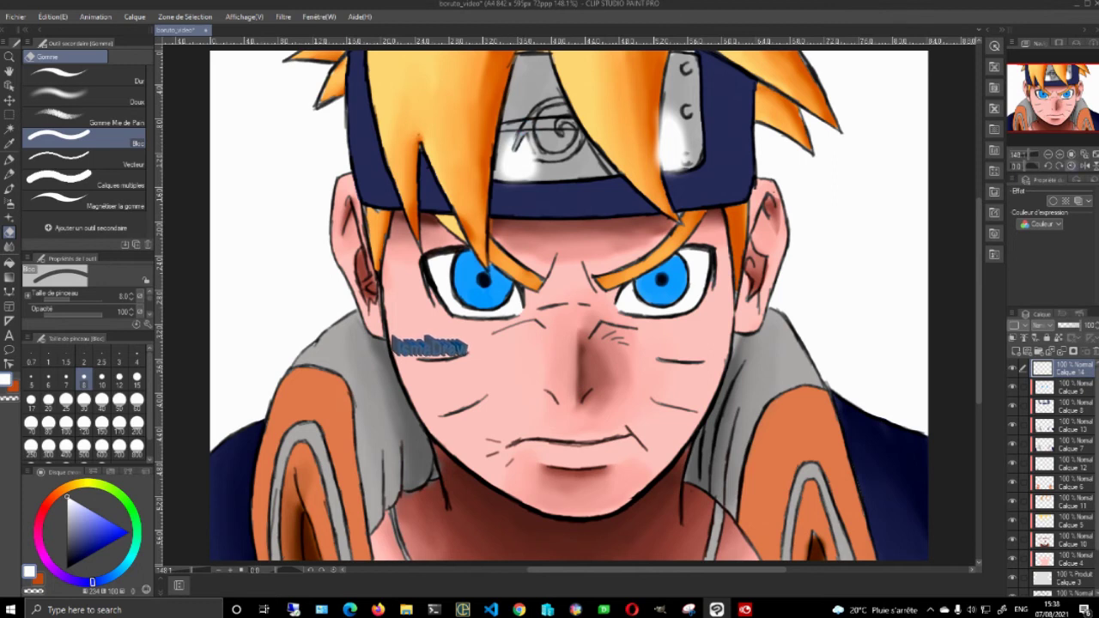
{"action": "left_click", "coordinate": [1058, 155]}
{"action": "left_click", "coordinate": [1058, 155]}
{"action": "left_click_drag", "start_coordinate": [1061, 99], "coordinate": [1057, 82]}
{"action": "mouse_move", "coordinate": [568, 227]}
{"action": "left_mouse_down"}
{"action": "mouse_move", "coordinate": [576, 194]}
{"action": "mouse_move", "coordinate": [589, 191]}
{"action": "mouse_move", "coordinate": [572, 232]}
{"action": "mouse_move", "coordinate": [626, 239]}
{"action": "mouse_move", "coordinate": [599, 237]}
{"action": "left_mouse_up"}
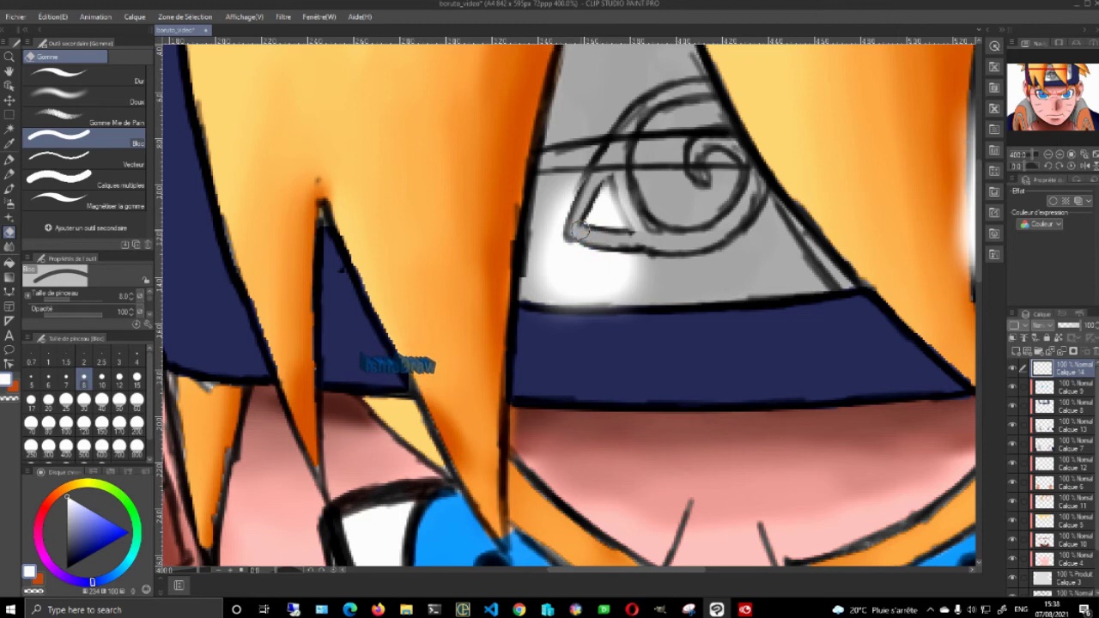
{"action": "left_click_drag", "start_coordinate": [617, 168], "coordinate": [640, 236]}
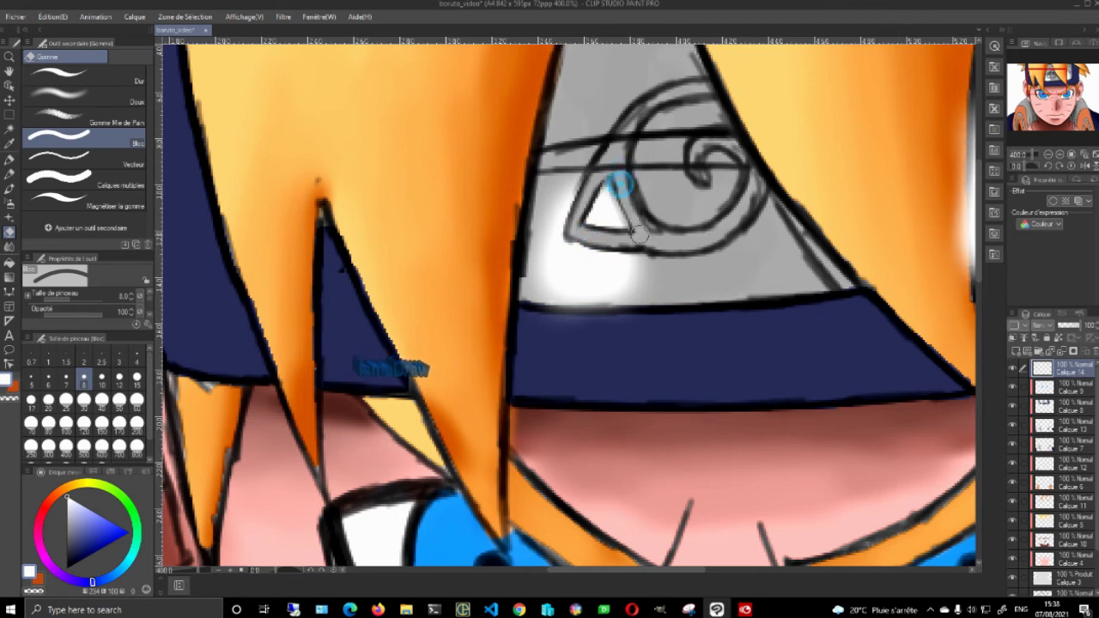
{"action": "left_click_drag", "start_coordinate": [623, 182], "coordinate": [629, 217]}
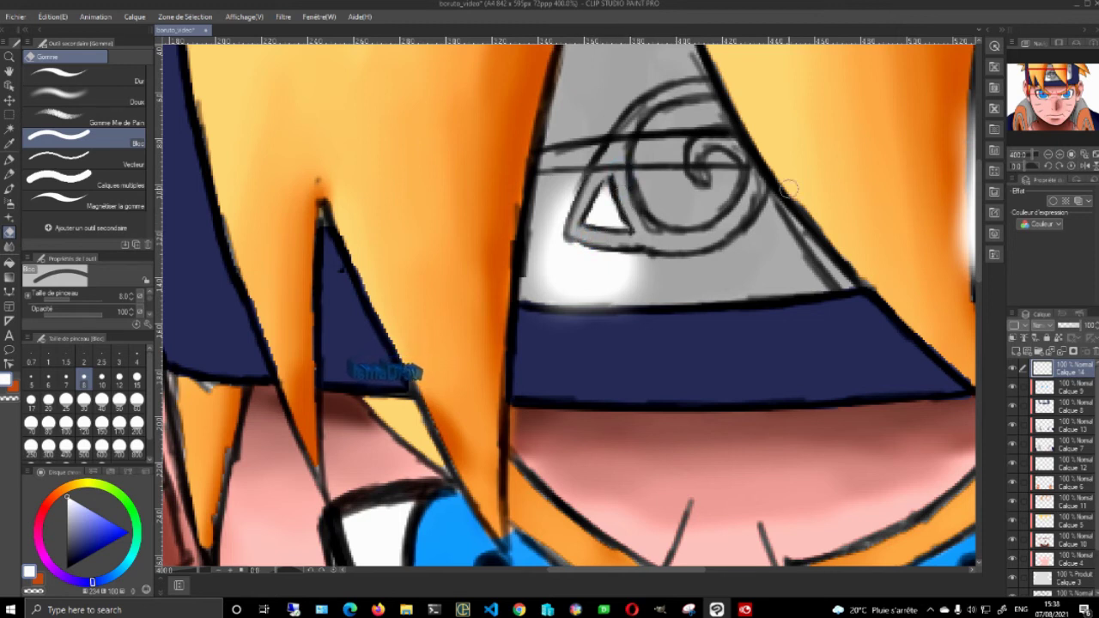
{"action": "left_click_drag", "start_coordinate": [1041, 86], "coordinate": [1049, 85]}
{"action": "mouse_move", "coordinate": [734, 236]}
{"action": "left_mouse_down"}
{"action": "mouse_move", "coordinate": [736, 343]}
{"action": "mouse_move", "coordinate": [732, 194]}
{"action": "mouse_move", "coordinate": [746, 426]}
{"action": "left_mouse_up"}
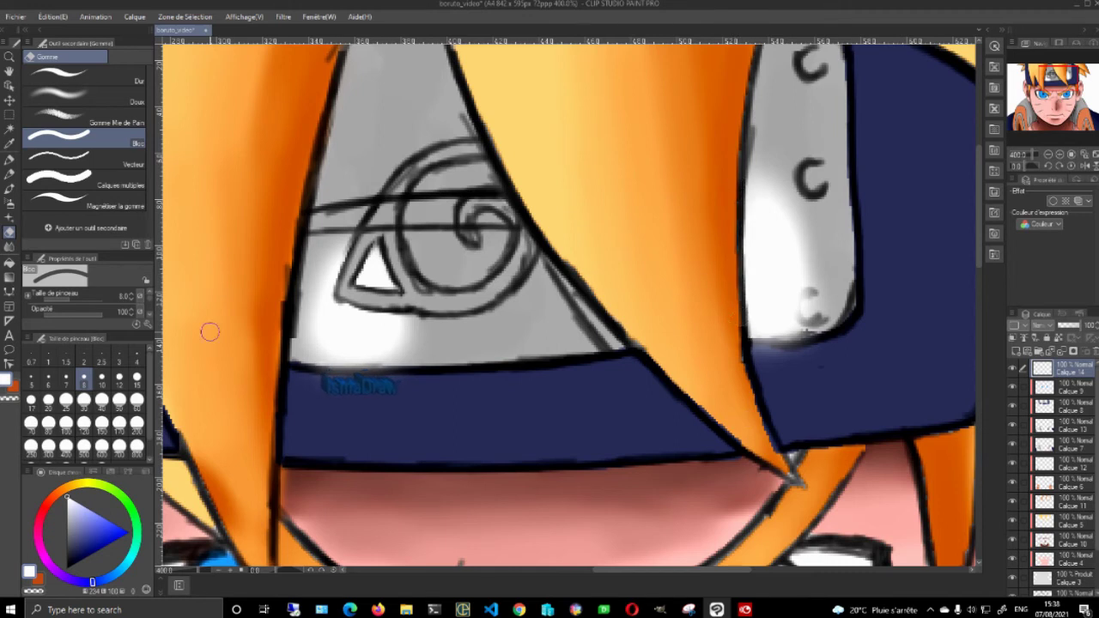
Airbrush light grey around the white highlight on the emblem part of the metal plate and erase the overspill below it
{"action": "left_click", "coordinate": [69, 513]}
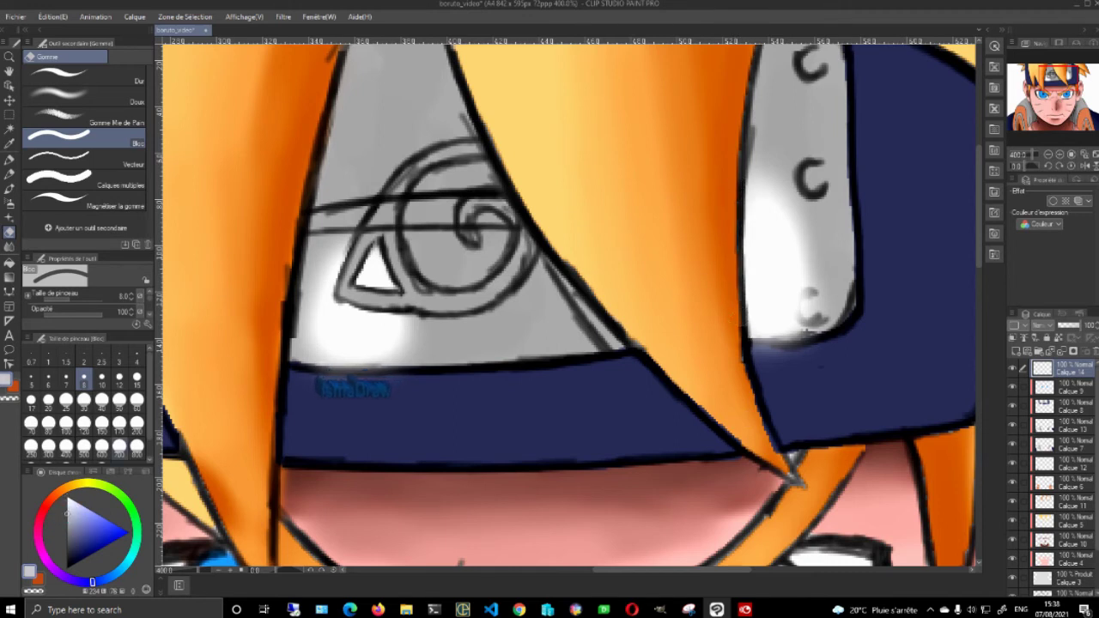
{"action": "key", "text": "b"}
{"action": "key", "text": "b"}
{"action": "mouse_move", "coordinate": [379, 225]}
{"action": "left_mouse_down"}
{"action": "mouse_move", "coordinate": [415, 287]}
{"action": "mouse_move", "coordinate": [378, 201]}
{"action": "mouse_move", "coordinate": [327, 264]}
{"action": "mouse_move", "coordinate": [307, 314]}
{"action": "mouse_move", "coordinate": [331, 347]}
{"action": "left_mouse_up"}
{"action": "key", "text": "e"}
{"action": "left_click", "coordinate": [430, 395]}
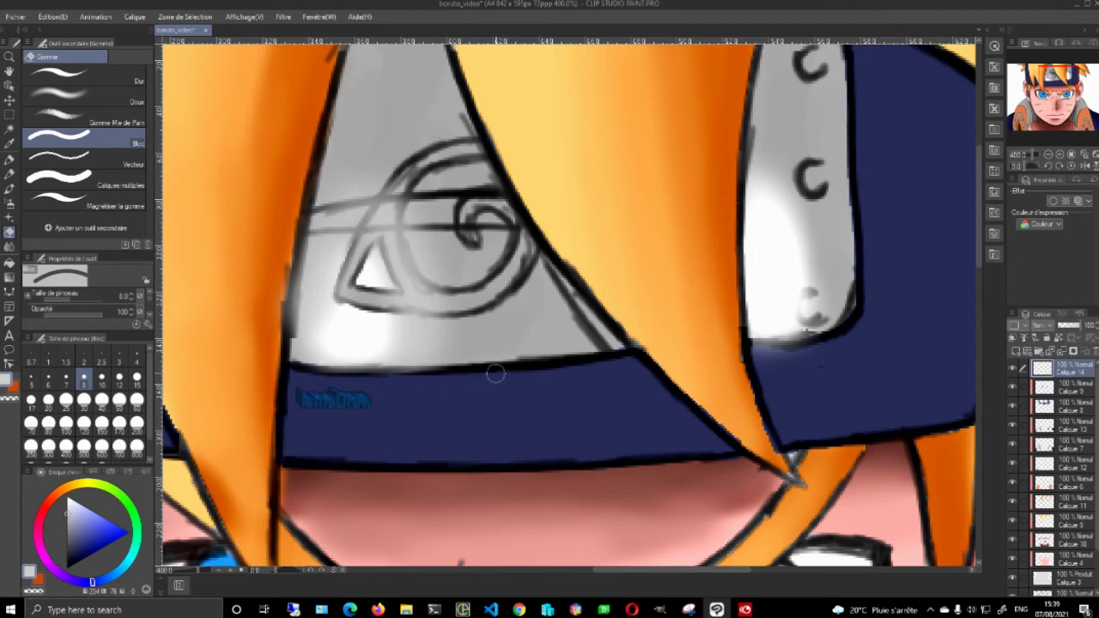
Airbrush light grey beside the highlight on the riveted part of the plate and erase it over the rivet marks
{"action": "key", "text": "b"}
{"action": "mouse_move", "coordinate": [792, 191]}
{"action": "left_mouse_down"}
{"action": "mouse_move", "coordinate": [780, 177]}
{"action": "mouse_move", "coordinate": [805, 303]}
{"action": "mouse_move", "coordinate": [824, 258]}
{"action": "mouse_move", "coordinate": [802, 307]}
{"action": "mouse_move", "coordinate": [820, 316]}
{"action": "left_mouse_up"}
{"action": "key", "text": "e"}
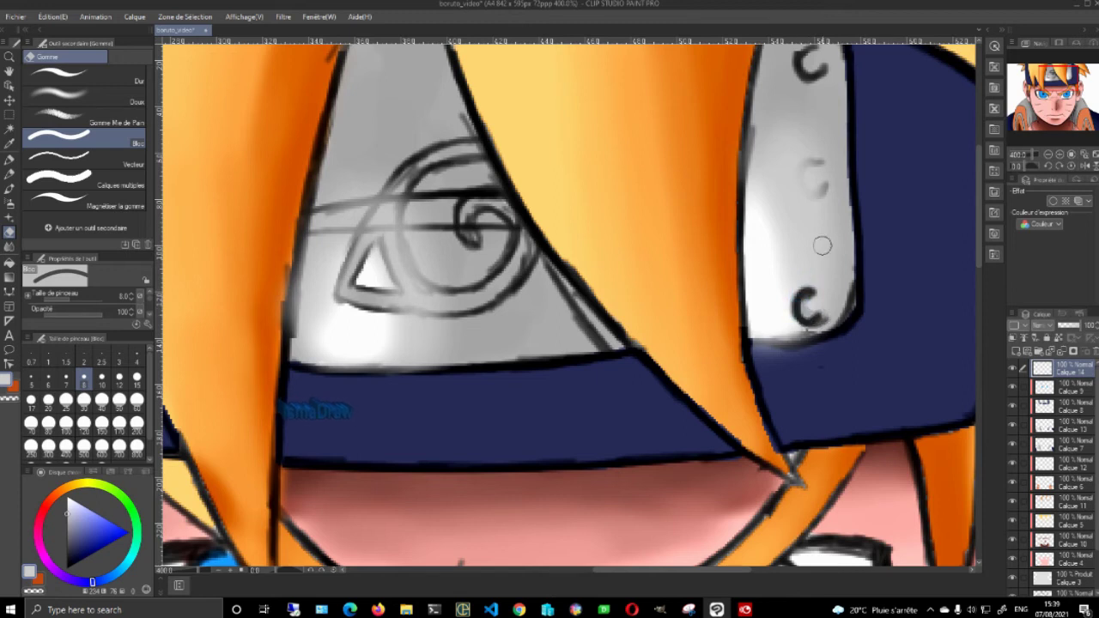
{"action": "mouse_move", "coordinate": [813, 166]}
{"action": "left_mouse_down"}
{"action": "mouse_move", "coordinate": [805, 180]}
{"action": "mouse_move", "coordinate": [821, 191]}
{"action": "left_mouse_up"}
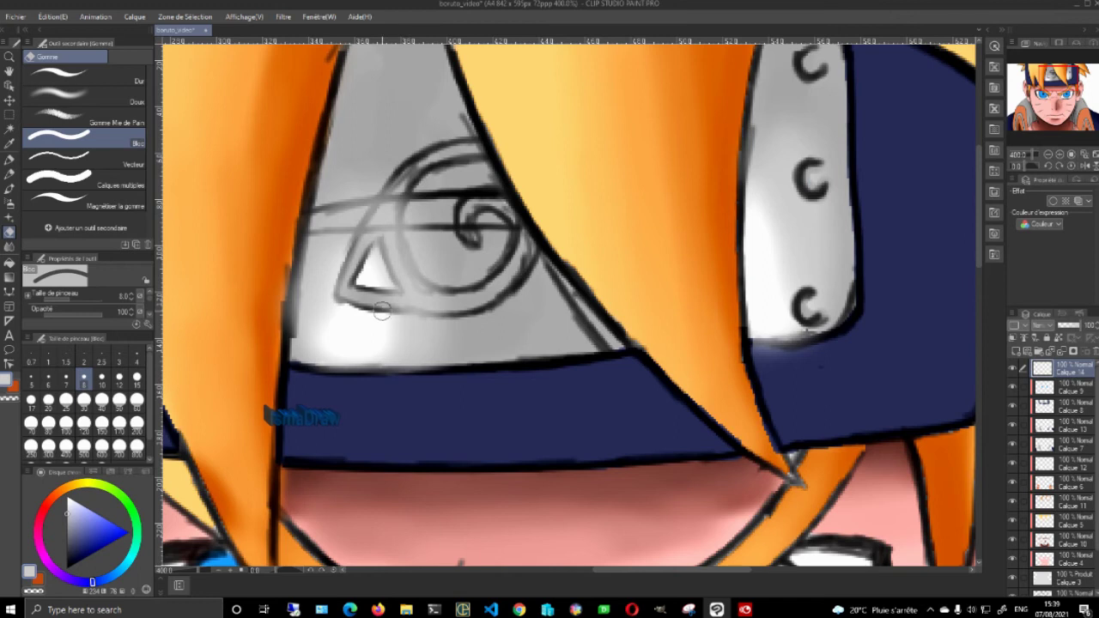
Erase the airbrushed paint over the emblem's triangle and spiral outlines to uncover their dark lines
{"action": "mouse_move", "coordinate": [399, 297]}
{"action": "left_mouse_down"}
{"action": "mouse_move", "coordinate": [460, 300]}
{"action": "mouse_move", "coordinate": [410, 286]}
{"action": "mouse_move", "coordinate": [392, 251]}
{"action": "mouse_move", "coordinate": [392, 203]}
{"action": "mouse_move", "coordinate": [364, 242]}
{"action": "left_mouse_up"}
{"action": "left_click_drag", "start_coordinate": [354, 288], "coordinate": [433, 299]}
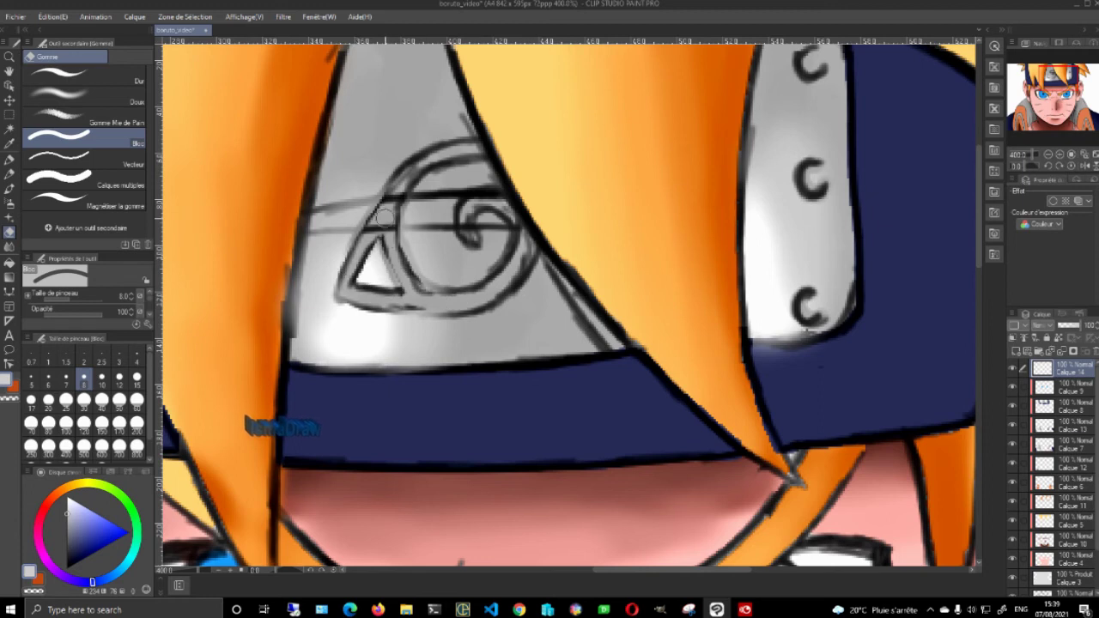
{"action": "mouse_move", "coordinate": [409, 256]}
{"action": "left_mouse_down"}
{"action": "mouse_move", "coordinate": [490, 528]}
{"action": "mouse_move", "coordinate": [468, 276]}
{"action": "left_mouse_up"}
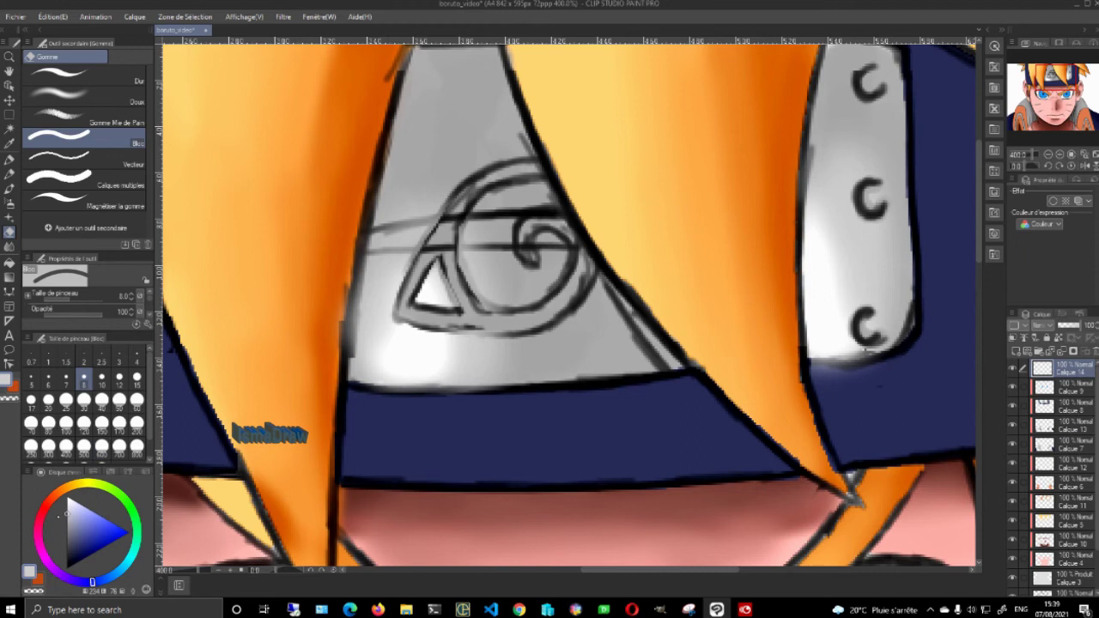
Airbrush broader, stronger white highlights on both visible parts of the metal plate at about size 30 and erase the overspill on the navy band
{"action": "key", "text": "j"}
{"action": "mouse_move", "coordinate": [448, 300]}
{"action": "left_mouse_down"}
{"action": "mouse_move", "coordinate": [429, 275]}
{"action": "mouse_move", "coordinate": [421, 334]}
{"action": "mouse_move", "coordinate": [454, 252]}
{"action": "mouse_move", "coordinate": [403, 366]}
{"action": "mouse_move", "coordinate": [444, 280]}
{"action": "mouse_move", "coordinate": [472, 361]}
{"action": "left_mouse_up"}
{"action": "mouse_move", "coordinate": [842, 171]}
{"action": "left_mouse_down"}
{"action": "mouse_move", "coordinate": [830, 301]}
{"action": "mouse_move", "coordinate": [850, 326]}
{"action": "mouse_move", "coordinate": [840, 333]}
{"action": "left_mouse_up"}
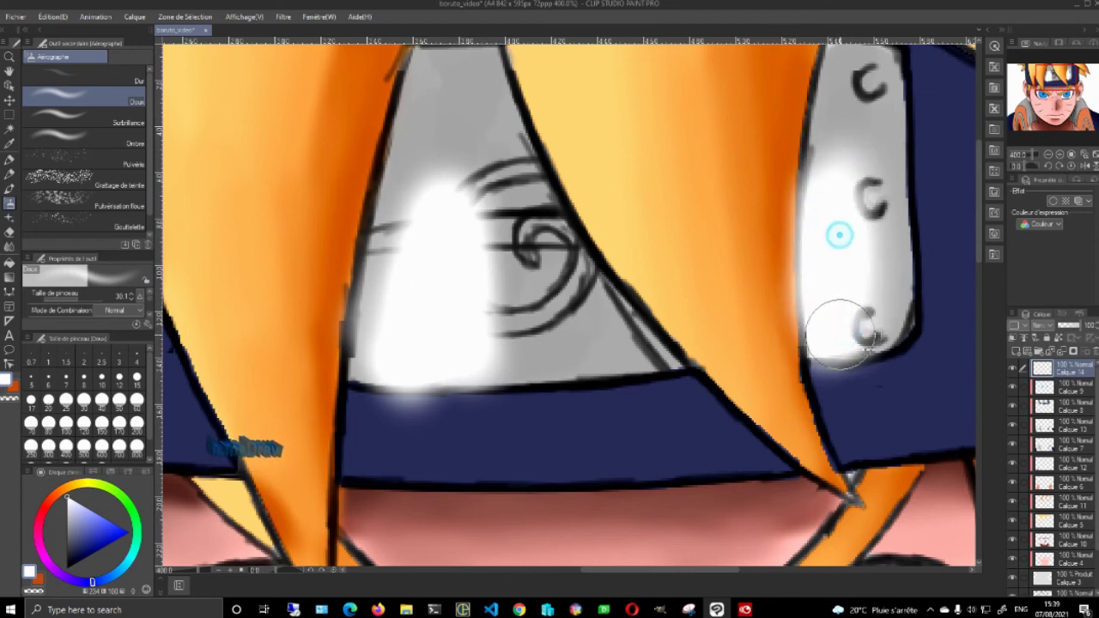
{"action": "key", "text": "e"}
{"action": "mouse_move", "coordinate": [386, 412]}
{"action": "left_mouse_down"}
{"action": "mouse_move", "coordinate": [481, 404]}
{"action": "mouse_move", "coordinate": [355, 404]}
{"action": "left_mouse_up"}
{"action": "mouse_move", "coordinate": [886, 373]}
{"action": "left_mouse_down"}
{"action": "mouse_move", "coordinate": [824, 367]}
{"action": "mouse_move", "coordinate": [893, 359]}
{"action": "mouse_move", "coordinate": [854, 364]}
{"action": "left_mouse_up"}
Airbrush light grey around the broad white highlights on both parts of the plate and erase the overspill along the hair
{"action": "left_click_drag", "start_coordinate": [69, 498], "coordinate": [62, 515]}
{"action": "key", "text": "b"}
{"action": "mouse_move", "coordinate": [859, 206]}
{"action": "left_mouse_down"}
{"action": "mouse_move", "coordinate": [846, 140]}
{"action": "mouse_move", "coordinate": [846, 282]}
{"action": "mouse_move", "coordinate": [847, 147]}
{"action": "mouse_move", "coordinate": [874, 261]}
{"action": "left_mouse_up"}
{"action": "key", "text": "ctrl+z"}
{"action": "key", "text": "ctrl+z"}
{"action": "mouse_move", "coordinate": [839, 168]}
{"action": "left_mouse_down"}
{"action": "mouse_move", "coordinate": [869, 198]}
{"action": "mouse_move", "coordinate": [878, 273]}
{"action": "mouse_move", "coordinate": [841, 318]}
{"action": "left_mouse_up"}
{"action": "mouse_move", "coordinate": [504, 301]}
{"action": "left_mouse_down"}
{"action": "mouse_move", "coordinate": [475, 226]}
{"action": "mouse_move", "coordinate": [499, 314]}
{"action": "mouse_move", "coordinate": [436, 166]}
{"action": "mouse_move", "coordinate": [374, 245]}
{"action": "mouse_move", "coordinate": [458, 146]}
{"action": "mouse_move", "coordinate": [468, 176]}
{"action": "mouse_move", "coordinate": [506, 136]}
{"action": "mouse_move", "coordinate": [434, 142]}
{"action": "left_mouse_up"}
{"action": "key", "text": "e"}
{"action": "mouse_move", "coordinate": [346, 153]}
{"action": "left_mouse_down"}
{"action": "mouse_move", "coordinate": [342, 354]}
{"action": "mouse_move", "coordinate": [378, 158]}
{"action": "mouse_move", "coordinate": [369, 245]}
{"action": "left_mouse_up"}
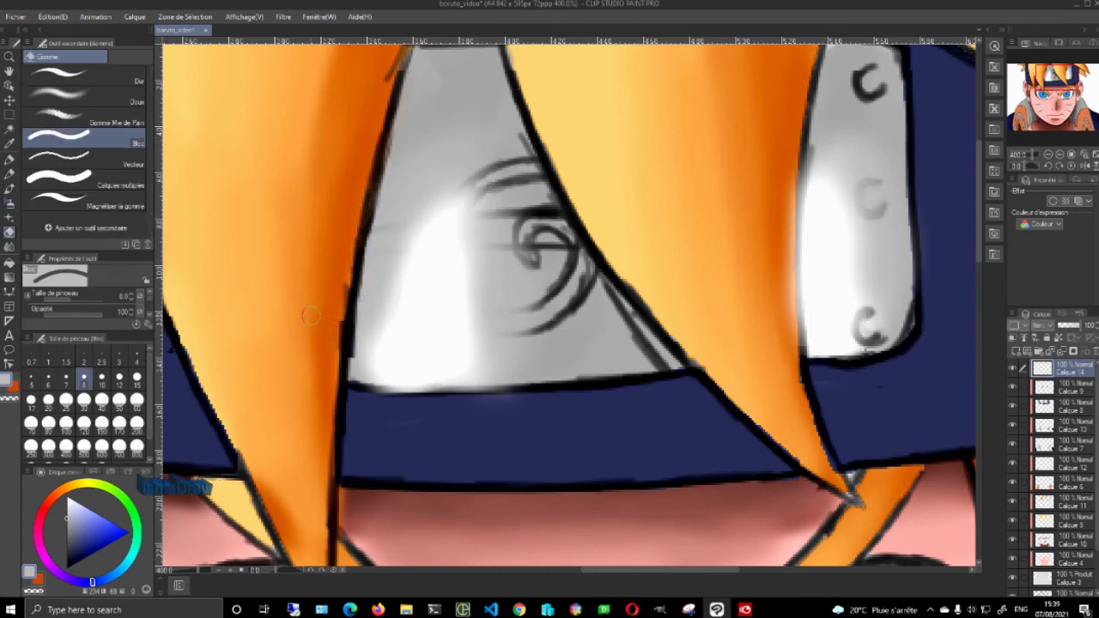
Blend the edges of the white highlights into the grey metal on both parts of the plate
{"action": "key", "text": "j"}
{"action": "mouse_move", "coordinate": [461, 290]}
{"action": "left_mouse_down"}
{"action": "mouse_move", "coordinate": [495, 222]}
{"action": "mouse_move", "coordinate": [474, 286]}
{"action": "mouse_move", "coordinate": [459, 228]}
{"action": "mouse_move", "coordinate": [479, 363]}
{"action": "mouse_move", "coordinate": [460, 206]}
{"action": "mouse_move", "coordinate": [405, 249]}
{"action": "mouse_move", "coordinate": [372, 350]}
{"action": "mouse_move", "coordinate": [398, 285]}
{"action": "mouse_move", "coordinate": [419, 127]}
{"action": "mouse_move", "coordinate": [467, 120]}
{"action": "left_mouse_up"}
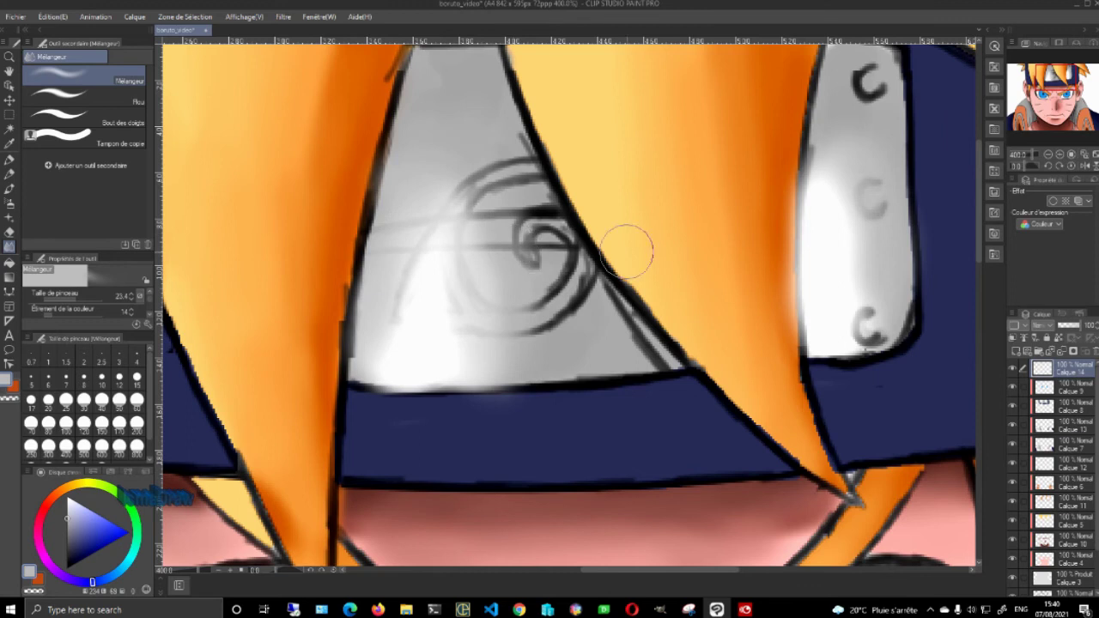
{"action": "mouse_move", "coordinate": [829, 197]}
{"action": "left_mouse_down"}
{"action": "mouse_move", "coordinate": [849, 320]}
{"action": "mouse_move", "coordinate": [861, 310]}
{"action": "mouse_move", "coordinate": [842, 161]}
{"action": "mouse_move", "coordinate": [857, 323]}
{"action": "mouse_move", "coordinate": [855, 193]}
{"action": "left_mouse_up"}
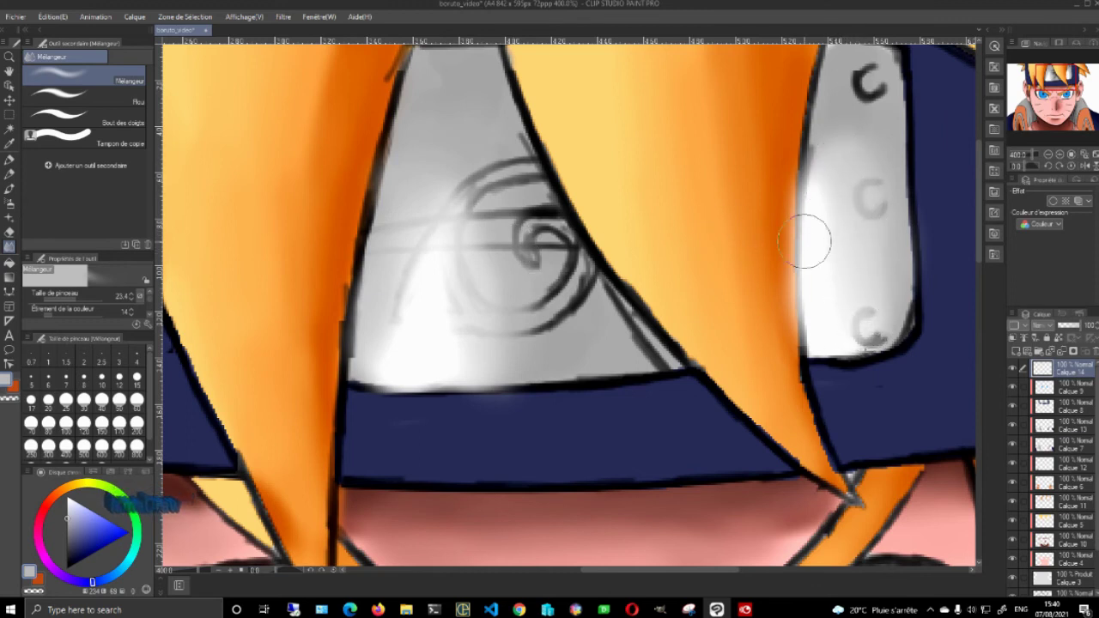
Airbrush a dark grey shadow along the hair side of the emblem part, erase the overspill on the hair, and blend the shadow
{"action": "key", "text": "e"}
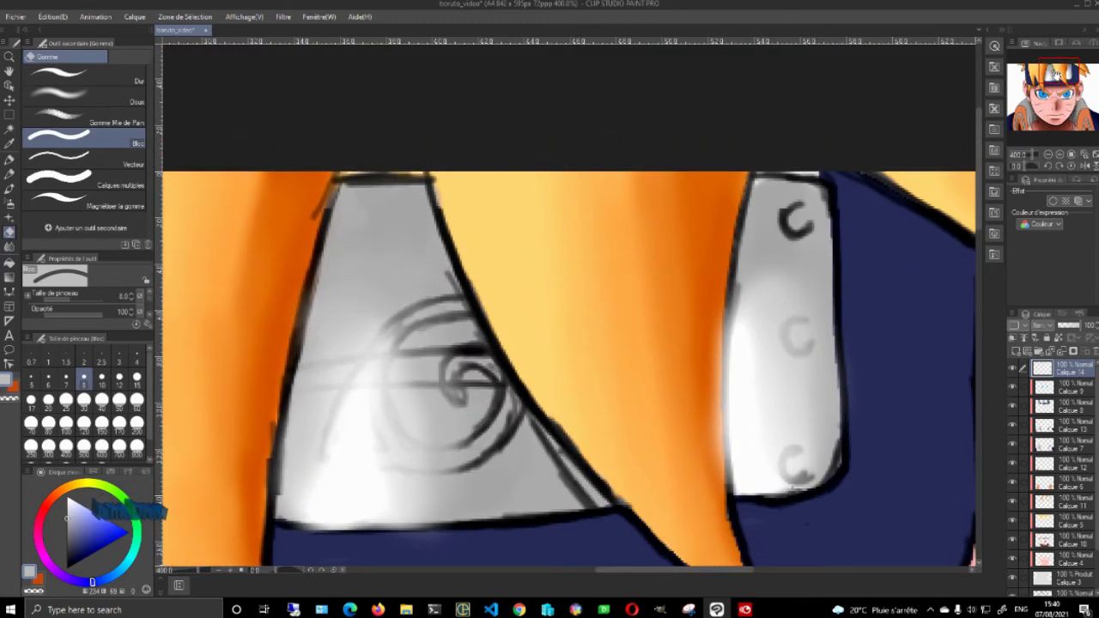
{"action": "left_click_drag", "start_coordinate": [76, 532], "coordinate": [71, 539]}
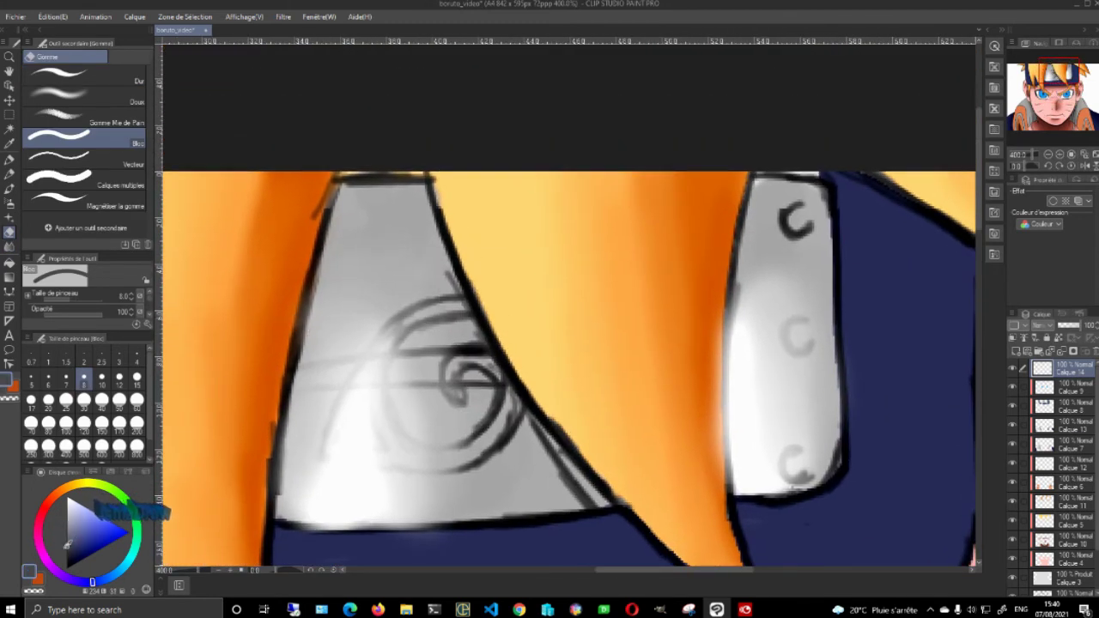
{"action": "key", "text": "b"}
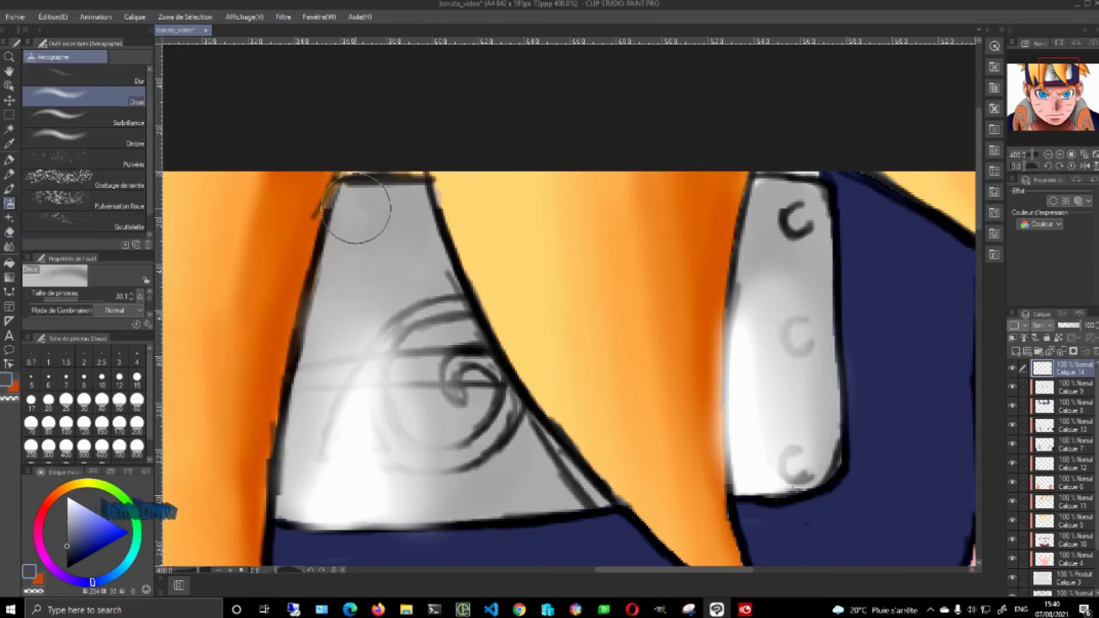
{"action": "mouse_move", "coordinate": [343, 203]}
{"action": "left_mouse_down"}
{"action": "mouse_move", "coordinate": [294, 318]}
{"action": "mouse_move", "coordinate": [272, 405]}
{"action": "mouse_move", "coordinate": [298, 309]}
{"action": "mouse_move", "coordinate": [266, 448]}
{"action": "mouse_move", "coordinate": [268, 427]}
{"action": "mouse_move", "coordinate": [268, 508]}
{"action": "mouse_move", "coordinate": [313, 290]}
{"action": "mouse_move", "coordinate": [257, 371]}
{"action": "left_mouse_up"}
{"action": "key", "text": "e"}
{"action": "mouse_move", "coordinate": [241, 501]}
{"action": "left_mouse_down"}
{"action": "mouse_move", "coordinate": [249, 401]}
{"action": "mouse_move", "coordinate": [257, 514]}
{"action": "mouse_move", "coordinate": [265, 440]}
{"action": "mouse_move", "coordinate": [261, 525]}
{"action": "mouse_move", "coordinate": [287, 321]}
{"action": "mouse_move", "coordinate": [314, 235]}
{"action": "left_mouse_up"}
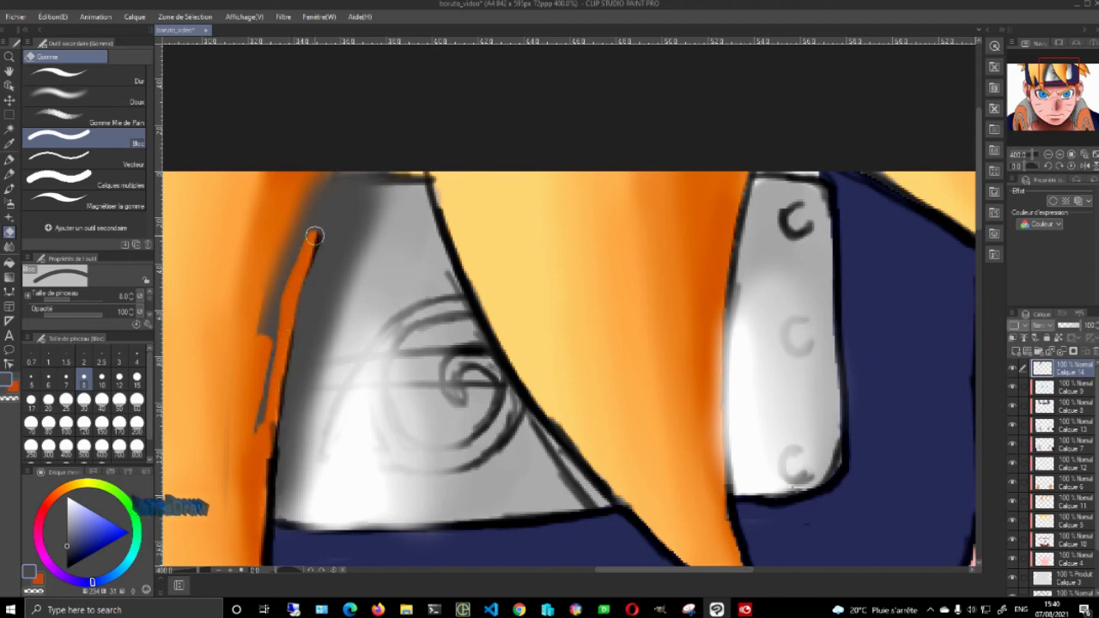
{"action": "mouse_move", "coordinate": [336, 165]}
{"action": "left_mouse_down"}
{"action": "mouse_move", "coordinate": [300, 259]}
{"action": "mouse_move", "coordinate": [340, 180]}
{"action": "mouse_move", "coordinate": [299, 259]}
{"action": "mouse_move", "coordinate": [320, 202]}
{"action": "mouse_move", "coordinate": [298, 238]}
{"action": "mouse_move", "coordinate": [329, 190]}
{"action": "mouse_move", "coordinate": [290, 303]}
{"action": "mouse_move", "coordinate": [283, 336]}
{"action": "mouse_move", "coordinate": [302, 266]}
{"action": "mouse_move", "coordinate": [274, 430]}
{"action": "mouse_move", "coordinate": [274, 348]}
{"action": "mouse_move", "coordinate": [266, 332]}
{"action": "mouse_move", "coordinate": [252, 346]}
{"action": "mouse_move", "coordinate": [289, 269]}
{"action": "mouse_move", "coordinate": [293, 301]}
{"action": "left_mouse_up"}
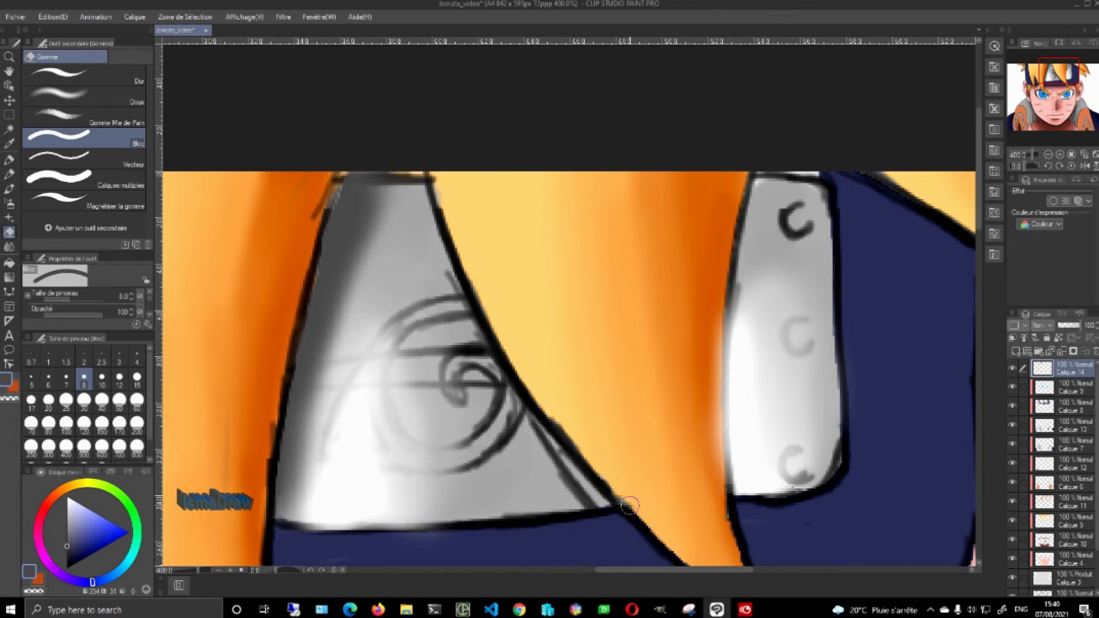
{"action": "key", "text": "j"}
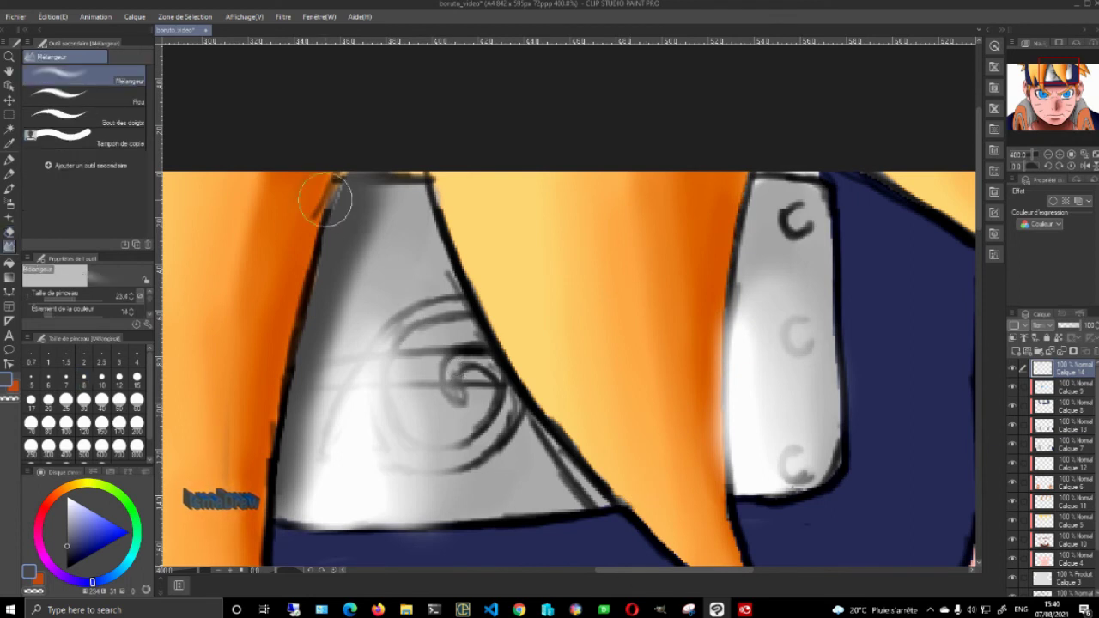
{"action": "mouse_move", "coordinate": [341, 322]}
{"action": "left_mouse_down"}
{"action": "mouse_move", "coordinate": [318, 363]}
{"action": "mouse_move", "coordinate": [301, 483]}
{"action": "mouse_move", "coordinate": [331, 344]}
{"action": "left_mouse_up"}
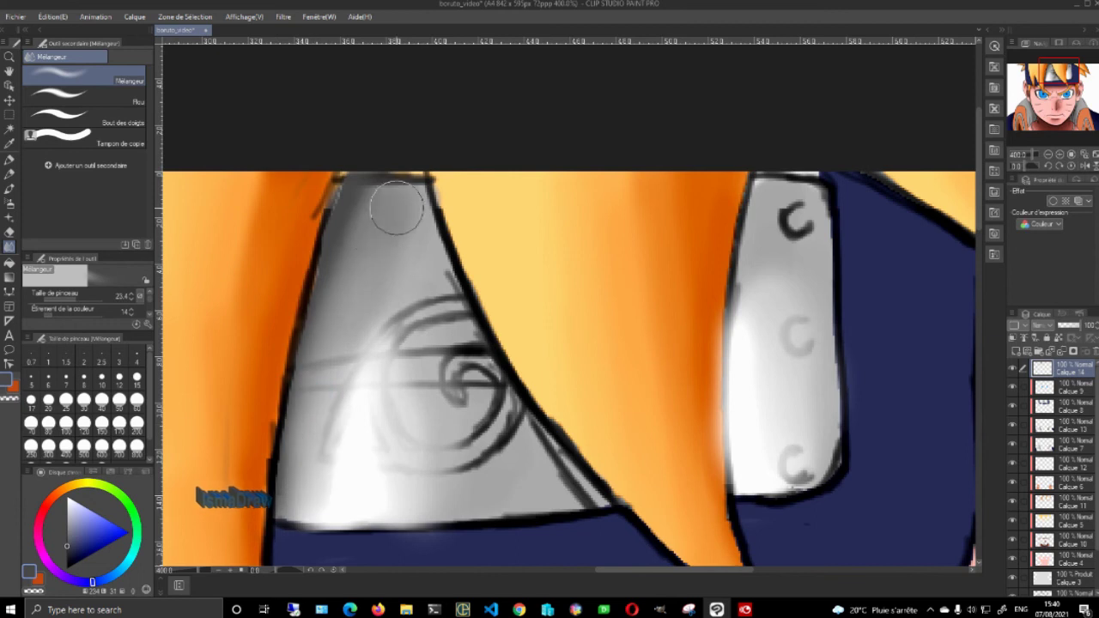
Airbrush and blend a dark grey shadow on the upper riveted part of the plate, and erase the overspill along the hair
{"action": "key", "text": "b"}
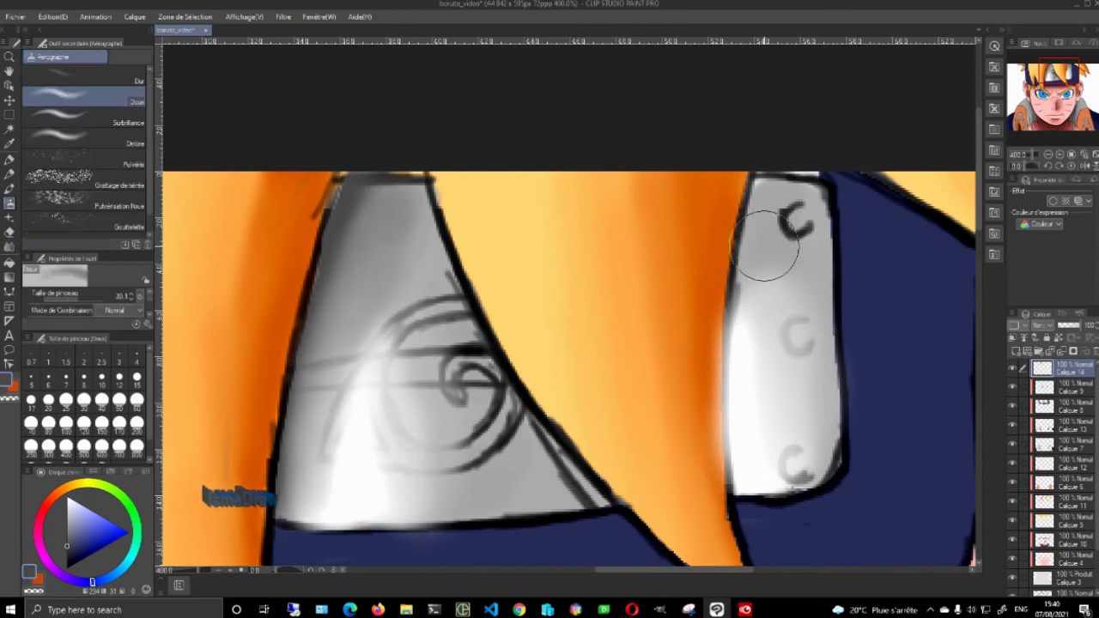
{"action": "mouse_move", "coordinate": [778, 226]}
{"action": "left_mouse_down"}
{"action": "mouse_move", "coordinate": [771, 194]}
{"action": "mouse_move", "coordinate": [794, 209]}
{"action": "mouse_move", "coordinate": [826, 283]}
{"action": "mouse_move", "coordinate": [783, 208]}
{"action": "mouse_move", "coordinate": [802, 256]}
{"action": "mouse_move", "coordinate": [857, 253]}
{"action": "mouse_move", "coordinate": [783, 267]}
{"action": "mouse_move", "coordinate": [777, 255]}
{"action": "mouse_move", "coordinate": [811, 301]}
{"action": "mouse_move", "coordinate": [806, 310]}
{"action": "mouse_move", "coordinate": [759, 256]}
{"action": "mouse_move", "coordinate": [815, 331]}
{"action": "left_mouse_up"}
{"action": "key", "text": "j"}
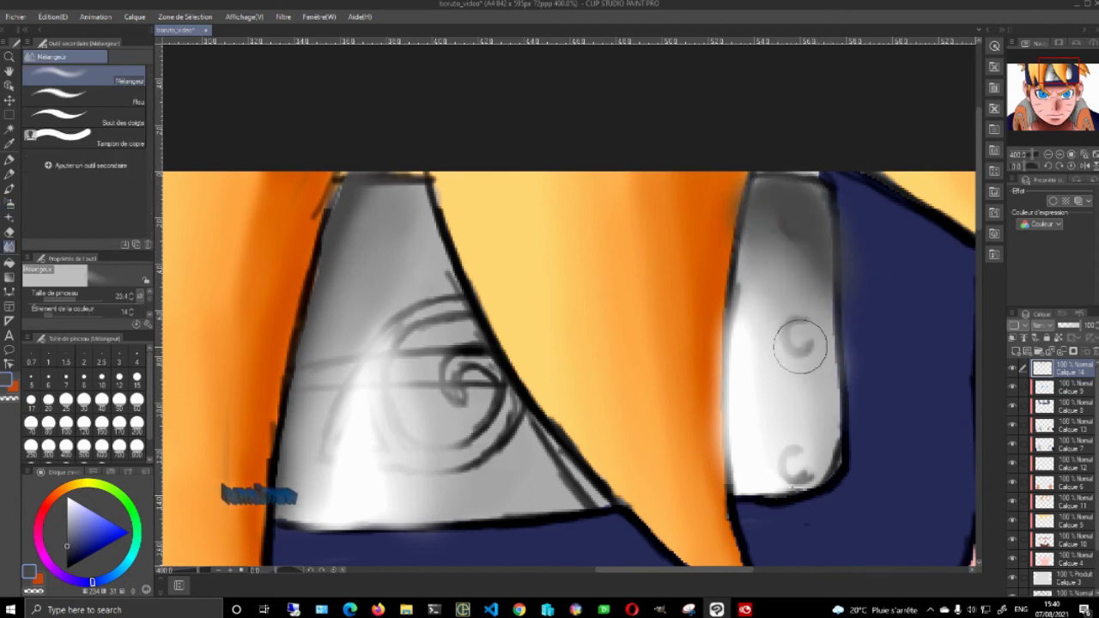
{"action": "key", "text": "e"}
{"action": "mouse_move", "coordinate": [707, 304]}
{"action": "left_mouse_down"}
{"action": "mouse_move", "coordinate": [716, 346]}
{"action": "mouse_move", "coordinate": [730, 276]}
{"action": "mouse_move", "coordinate": [721, 488]}
{"action": "left_mouse_up"}
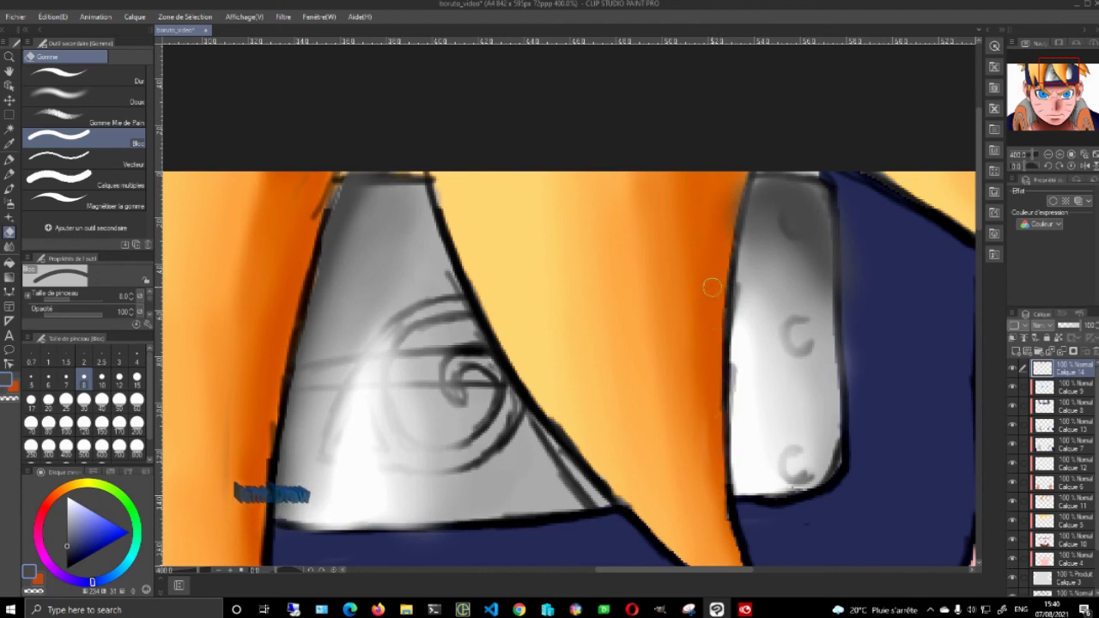
{"action": "left_click_drag", "start_coordinate": [306, 219], "coordinate": [339, 169]}
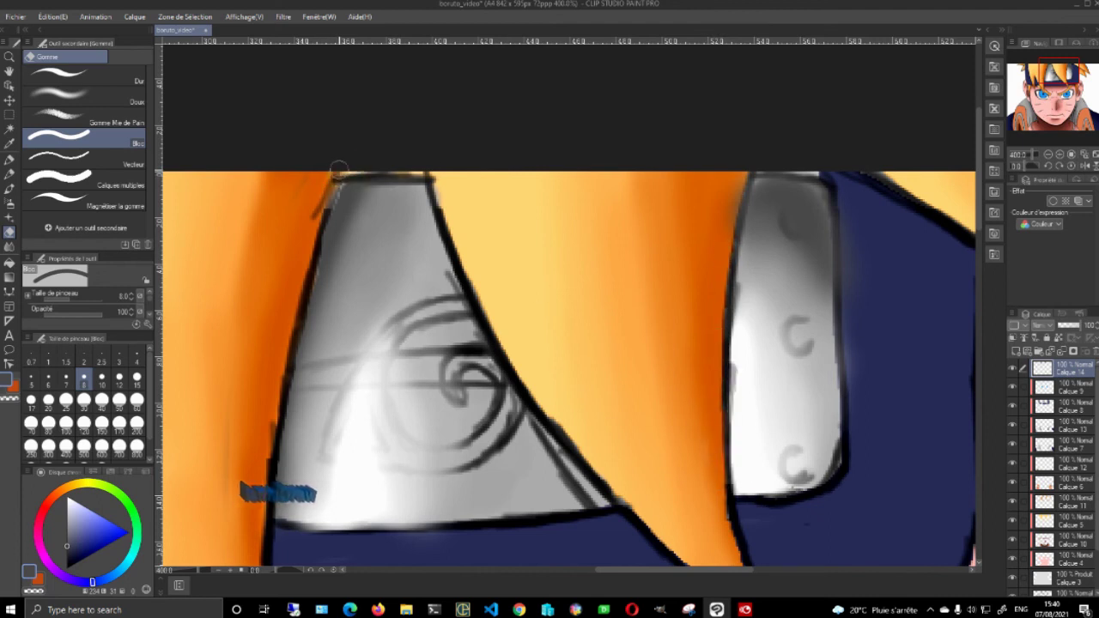
{"action": "key", "text": "ctrl+0"}
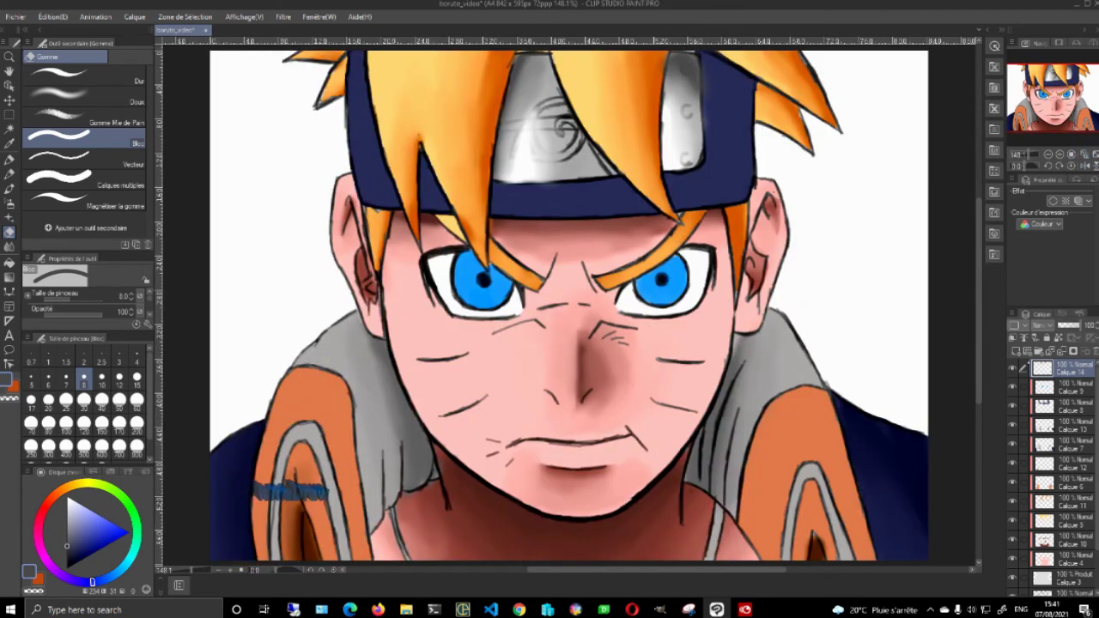
Prepare a new layer above Calque 14 for painting, with the iris blue sampled and both irises selected from Calque 9
{"action": "left_click", "coordinate": [1016, 351]}
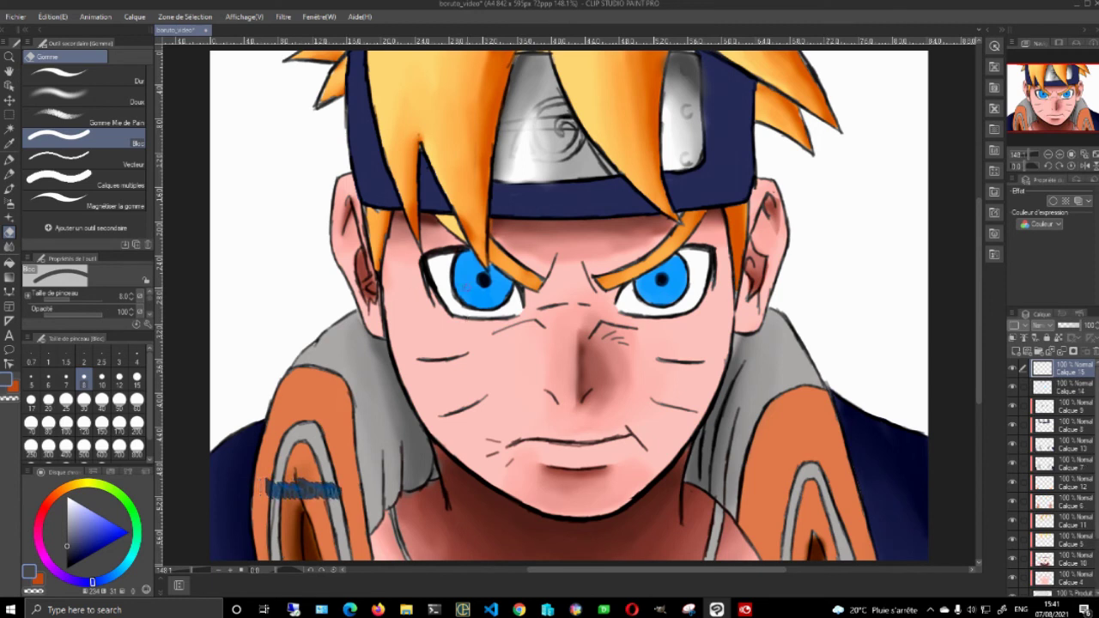
{"action": "left_click", "coordinate": [471, 286], "text": "alt"}
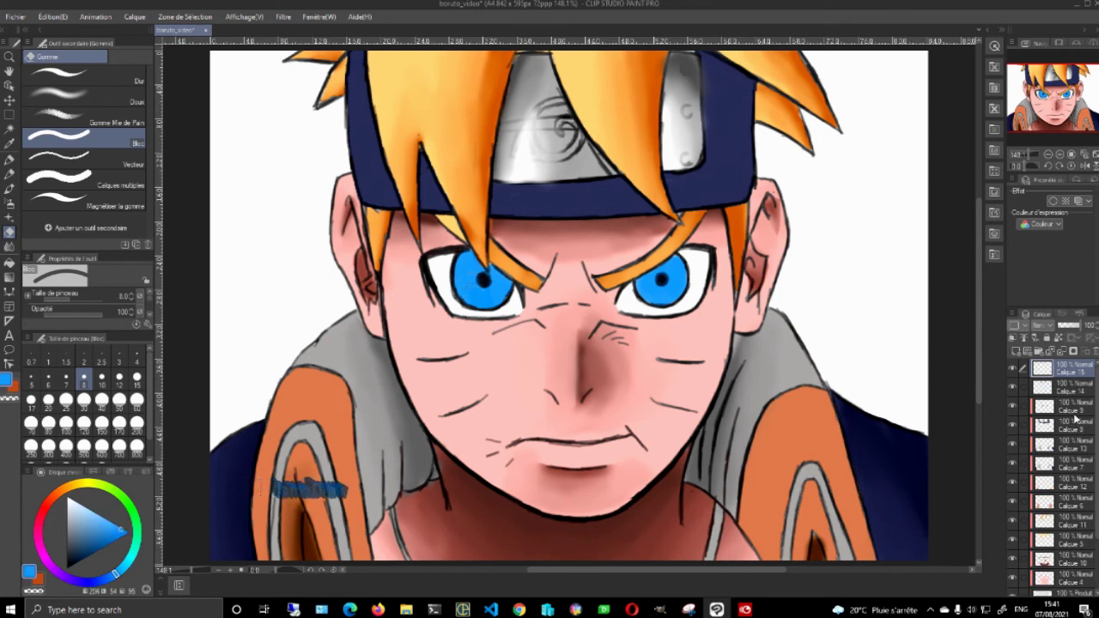
{"action": "left_click", "coordinate": [1059, 400]}
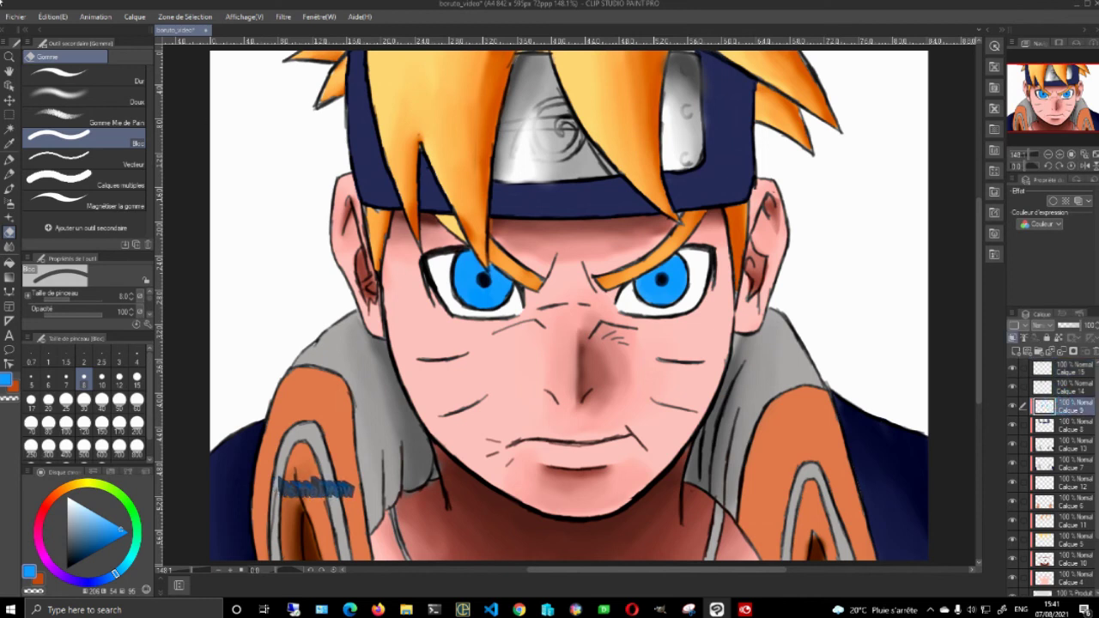
{"action": "left_click", "coordinate": [9, 128]}
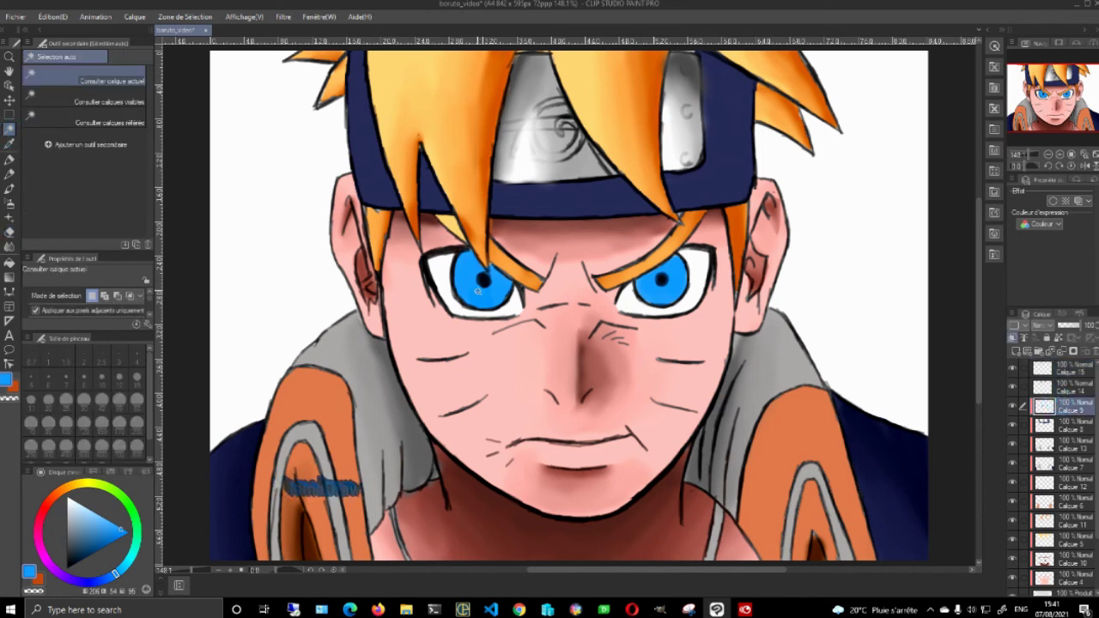
{"action": "left_click", "coordinate": [477, 290]}
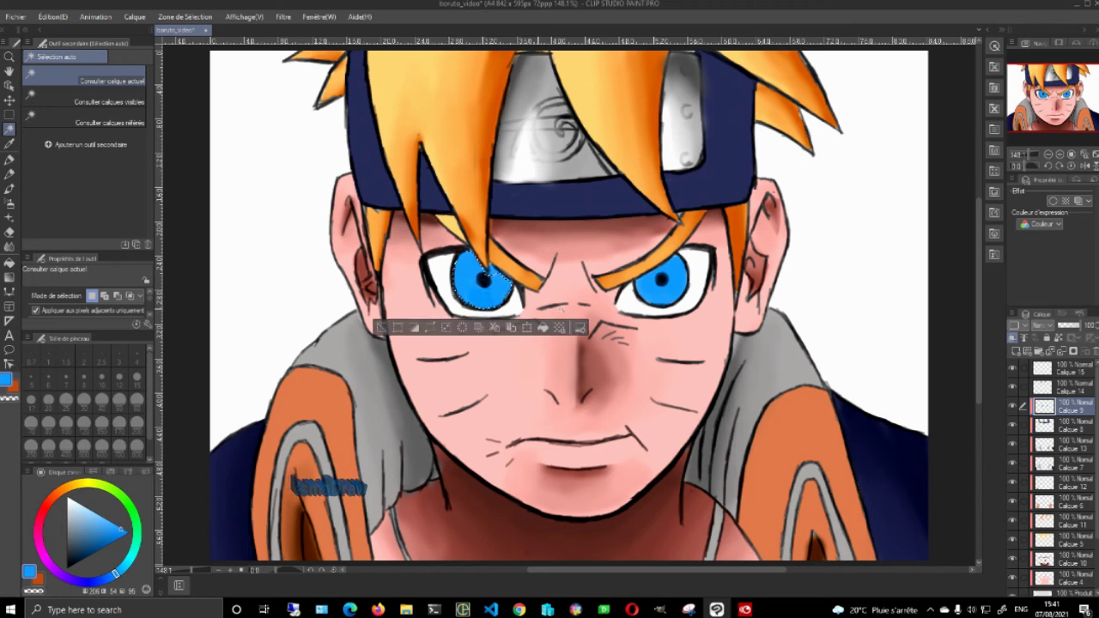
{"action": "left_click", "coordinate": [656, 292], "text": "shift"}
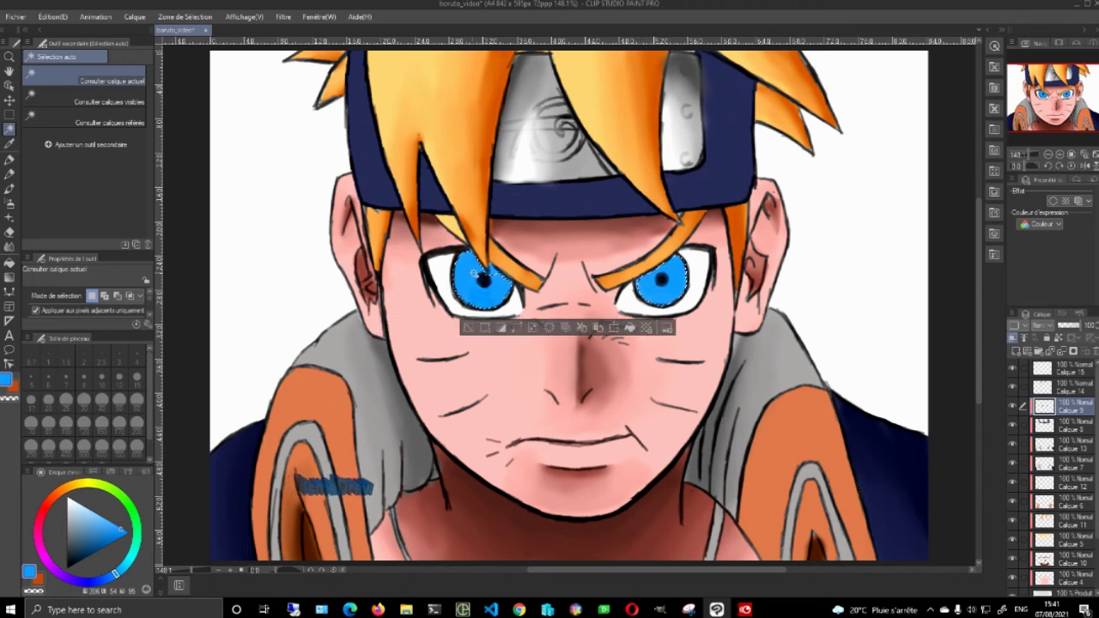
{"action": "left_click", "coordinate": [1069, 369]}
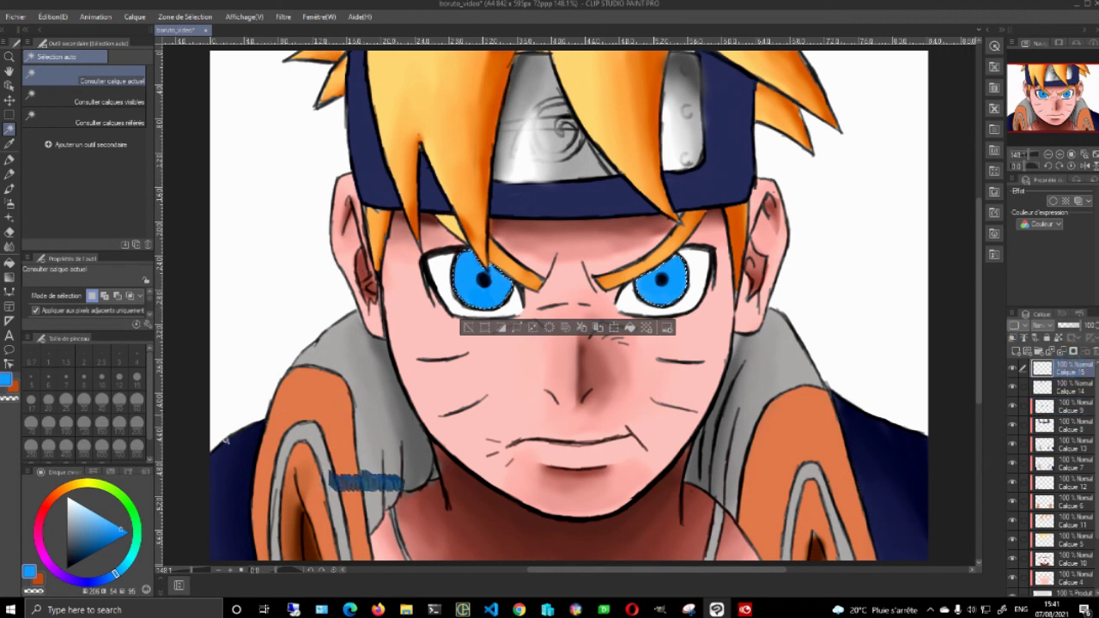
Airbrush a darker blue shadow over the upper part of both irises and blend it into the base blue
{"action": "left_click_drag", "start_coordinate": [110, 539], "coordinate": [107, 543]}
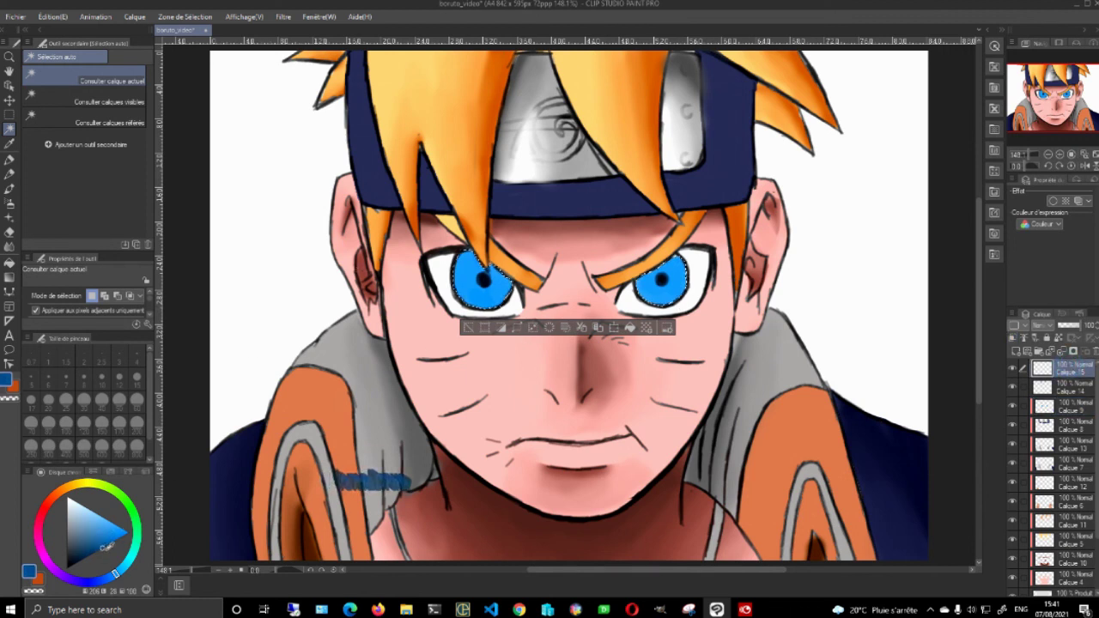
{"action": "left_click", "coordinate": [1059, 155]}
{"action": "left_click", "coordinate": [1059, 154]}
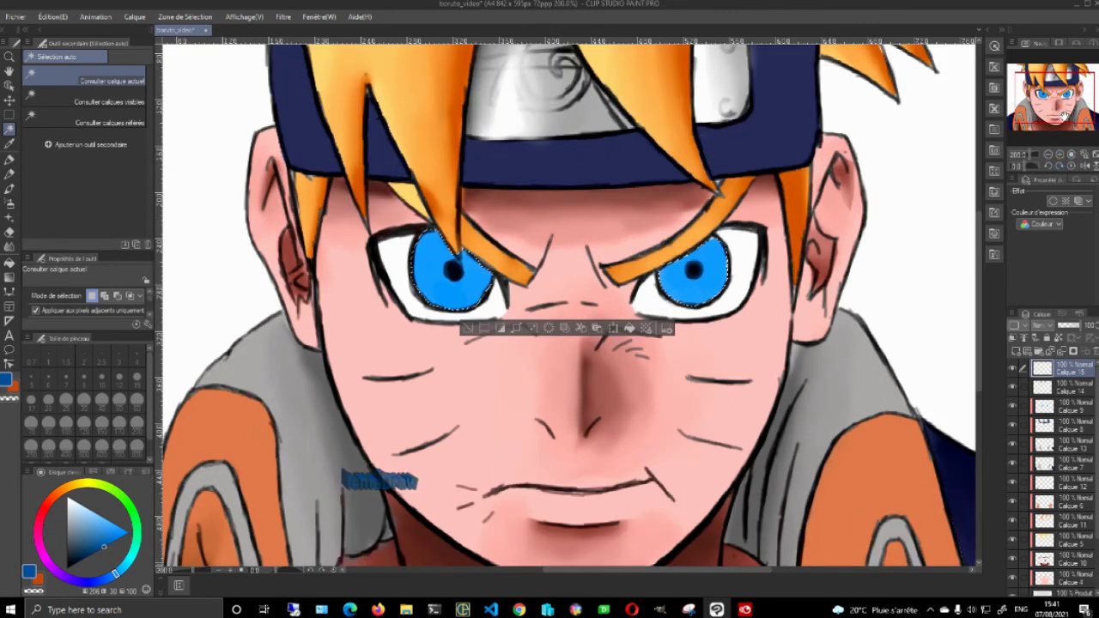
{"action": "left_click_drag", "start_coordinate": [1064, 115], "coordinate": [1063, 110]}
{"action": "left_click", "coordinate": [1059, 154]}
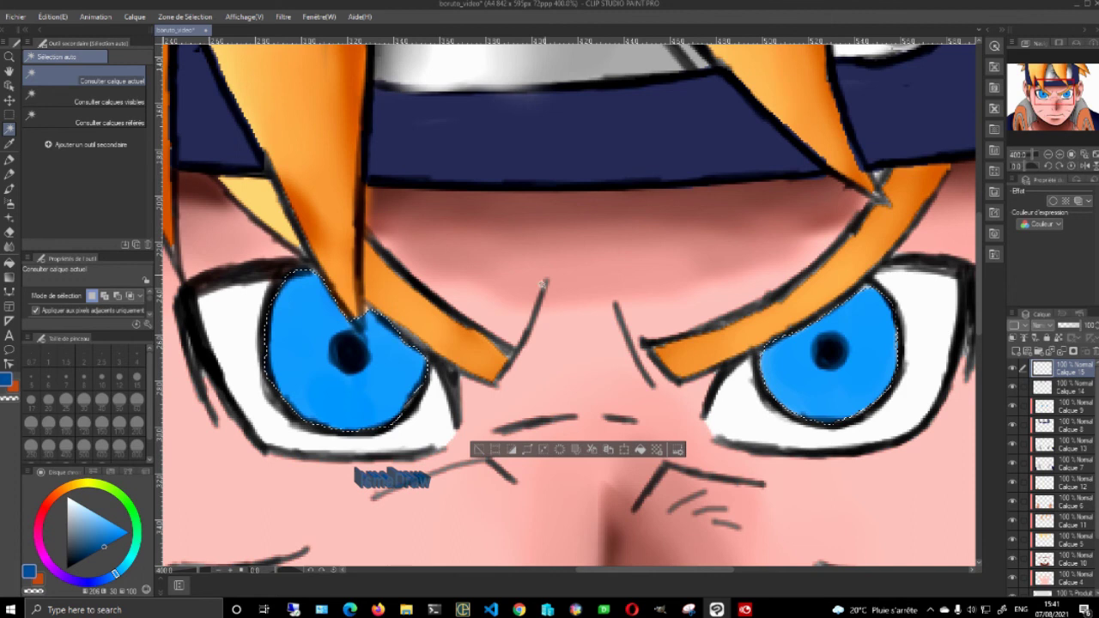
{"action": "key", "text": "b"}
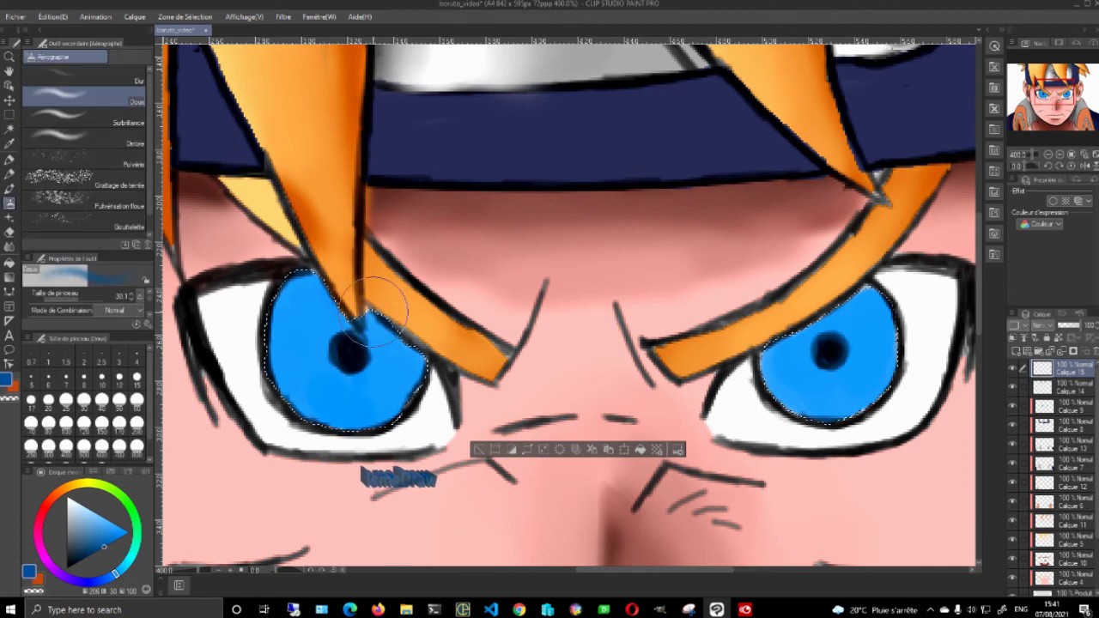
{"action": "mouse_move", "coordinate": [386, 344]}
{"action": "left_mouse_down"}
{"action": "mouse_move", "coordinate": [332, 282]}
{"action": "mouse_move", "coordinate": [404, 393]}
{"action": "mouse_move", "coordinate": [331, 284]}
{"action": "mouse_move", "coordinate": [395, 365]}
{"action": "mouse_move", "coordinate": [359, 314]}
{"action": "left_mouse_up"}
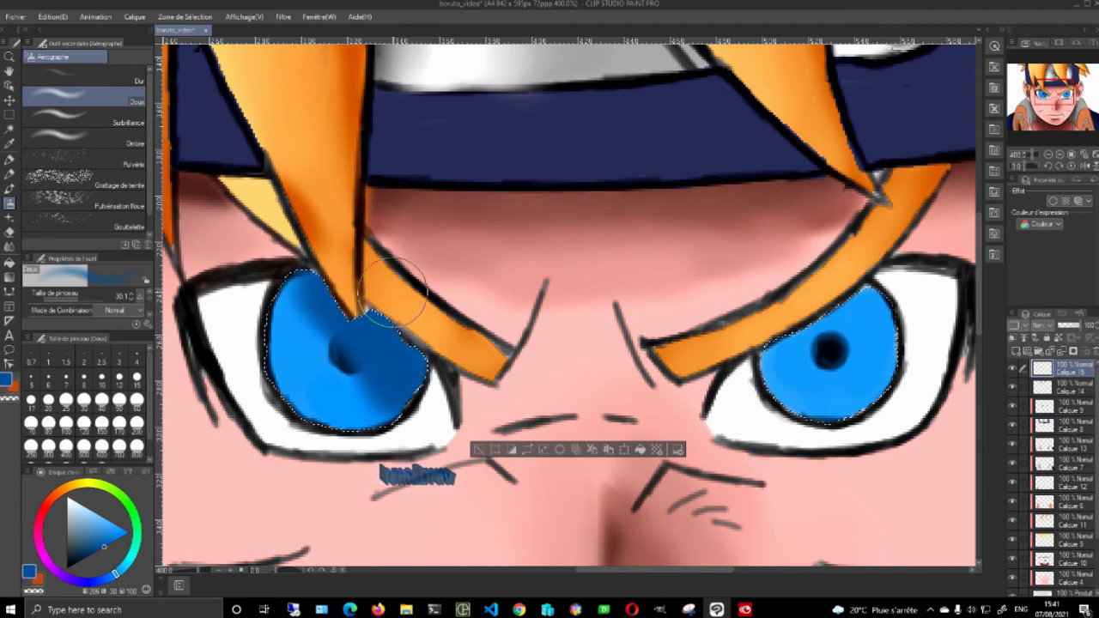
{"action": "key", "text": "j"}
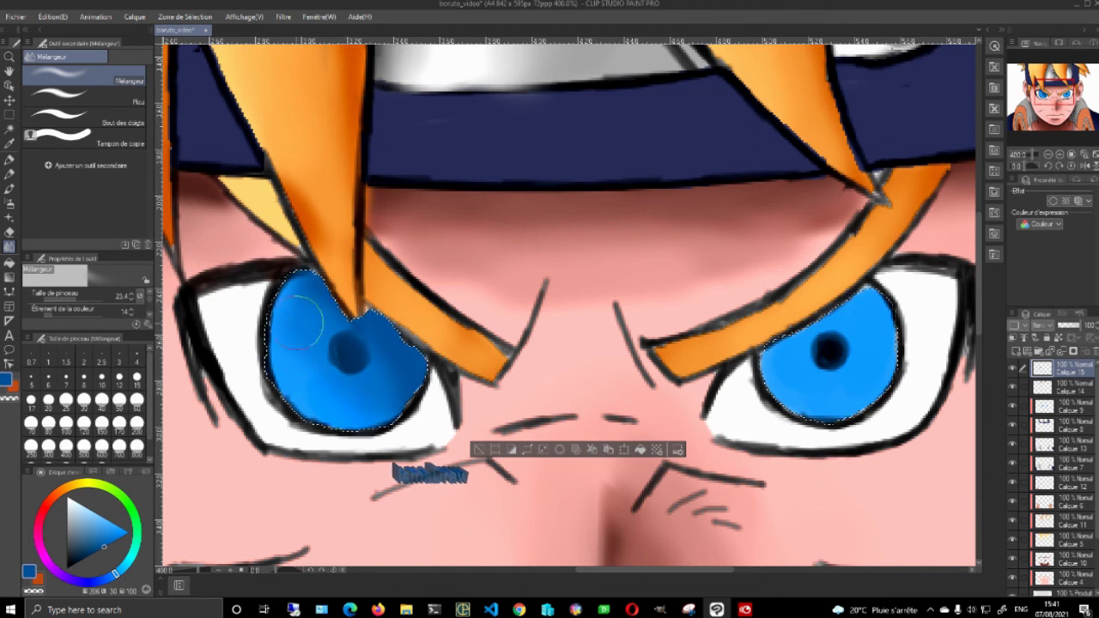
{"action": "key", "text": "b"}
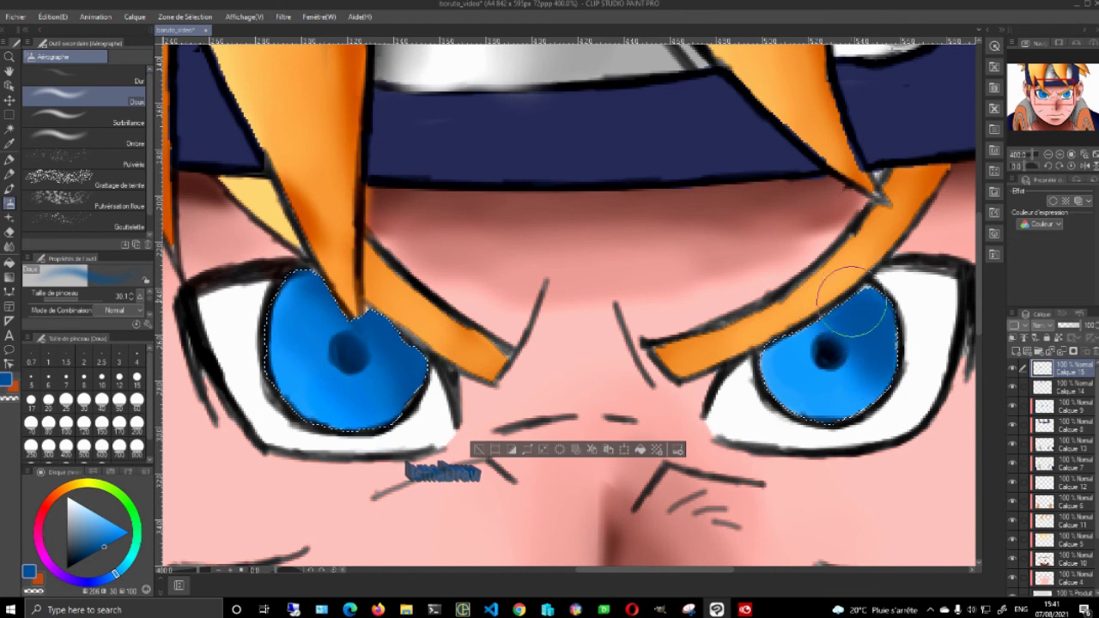
{"action": "key", "text": "j"}
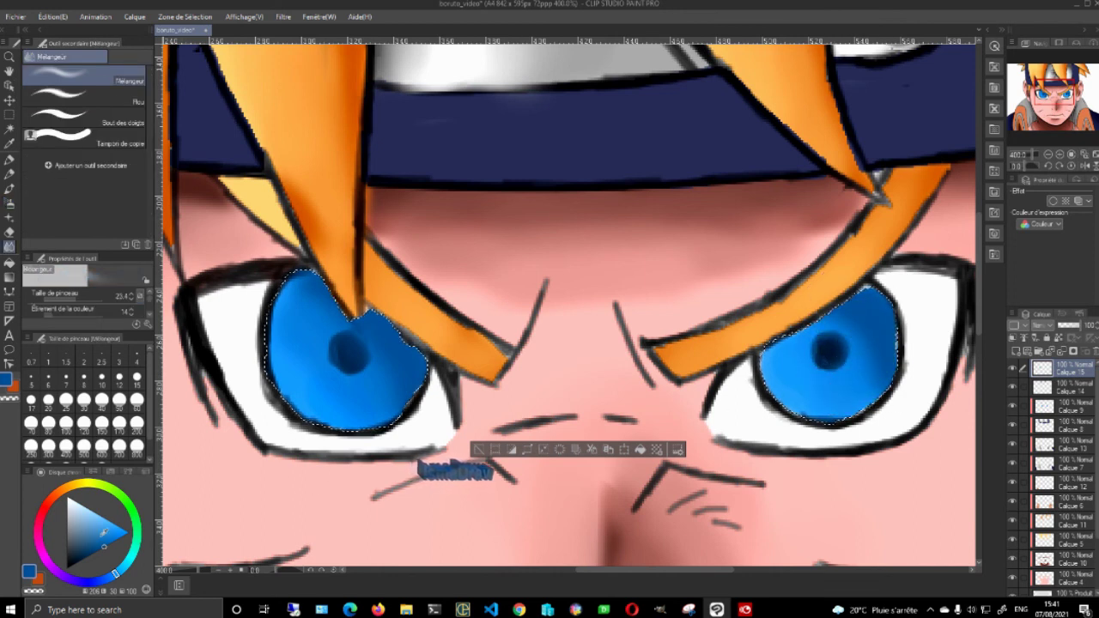
Airbrush a soft white highlight in the lower part of each iris, redoing the one in the second eye
{"action": "key", "text": "b"}
{"action": "key", "text": "b"}
{"action": "left_click_drag", "start_coordinate": [335, 378], "coordinate": [300, 364]}
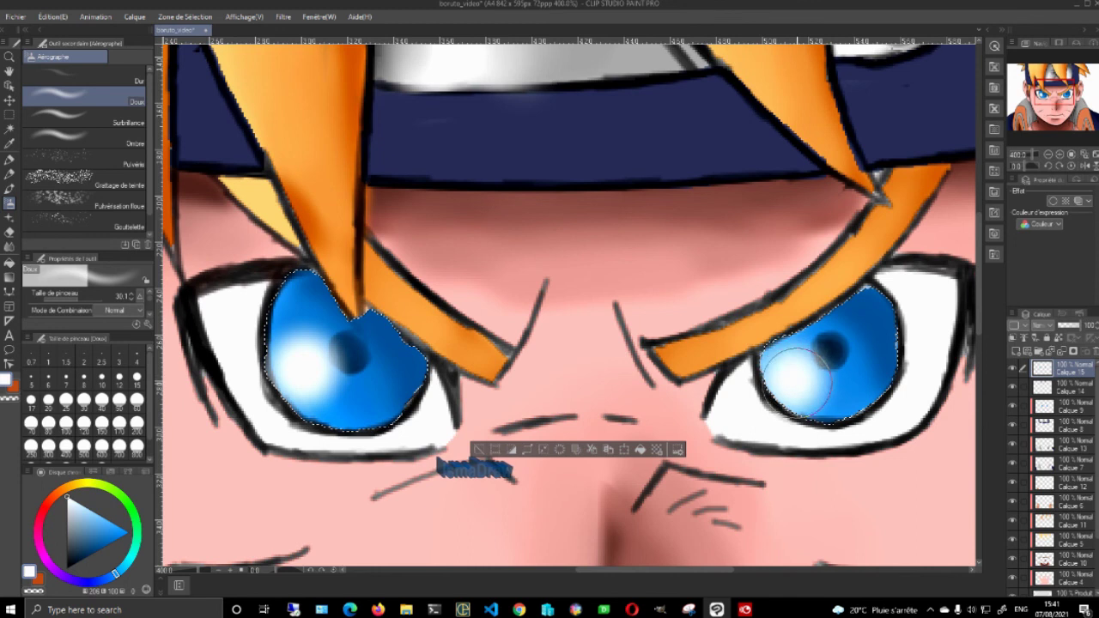
{"action": "key", "text": "ctrl+z"}
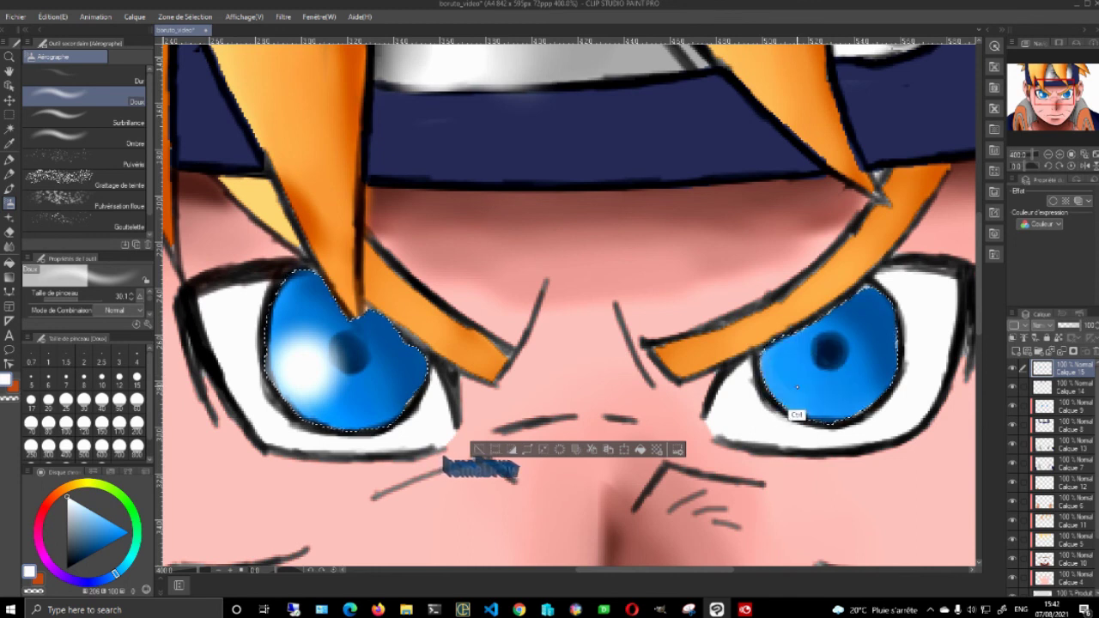
{"action": "left_click_drag", "start_coordinate": [799, 377], "coordinate": [798, 374]}
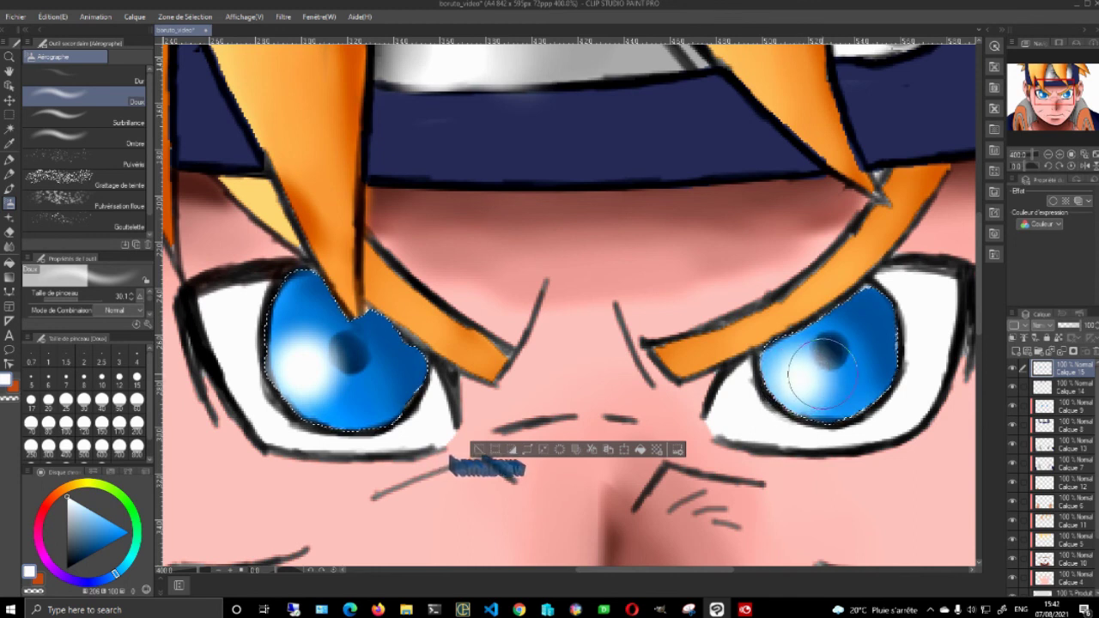
Erase the shading that covers the black pupils in both eyes
{"action": "key", "text": "e"}
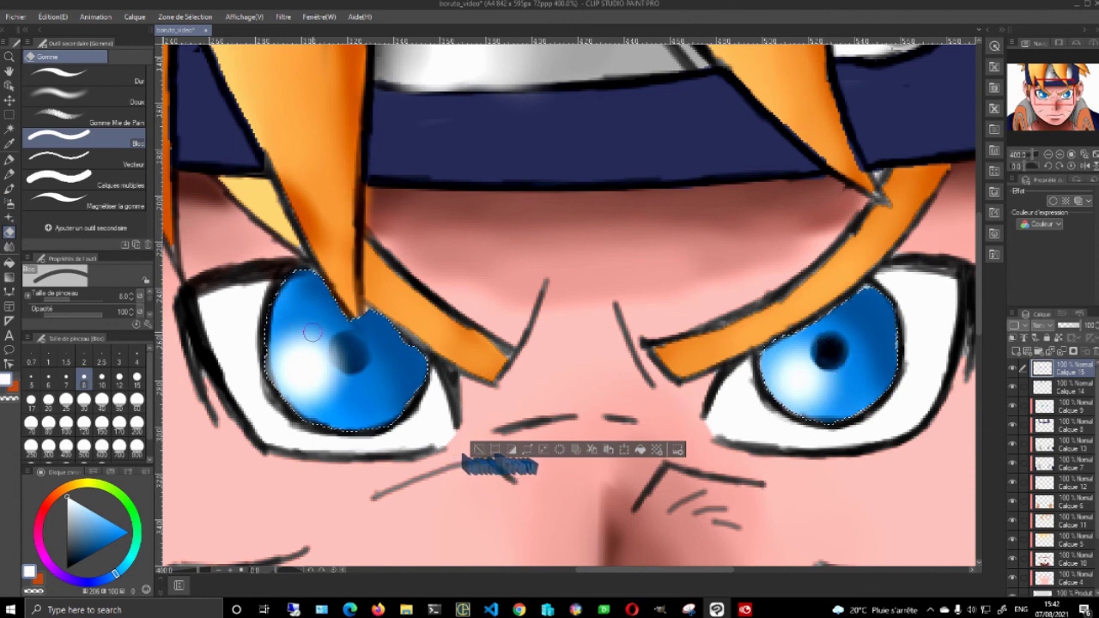
{"action": "left_click_drag", "start_coordinate": [346, 357], "coordinate": [356, 352]}
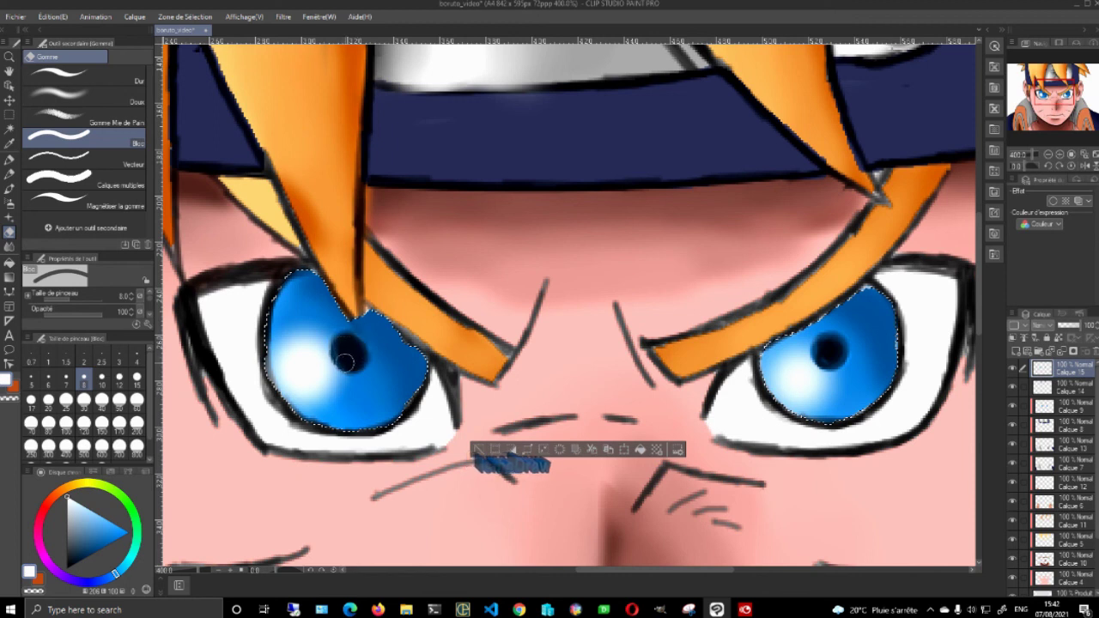
{"action": "key", "text": "ctrl+0"}
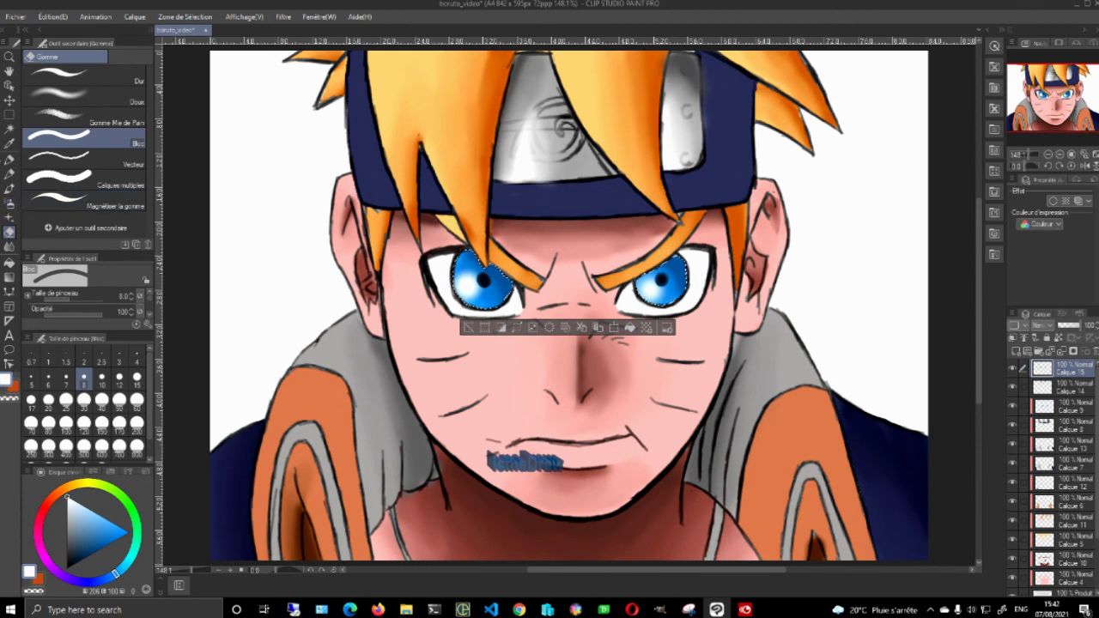
Replace the iris selection with the whites of both eyes, selected from Calque 9
{"action": "key", "text": "w"}
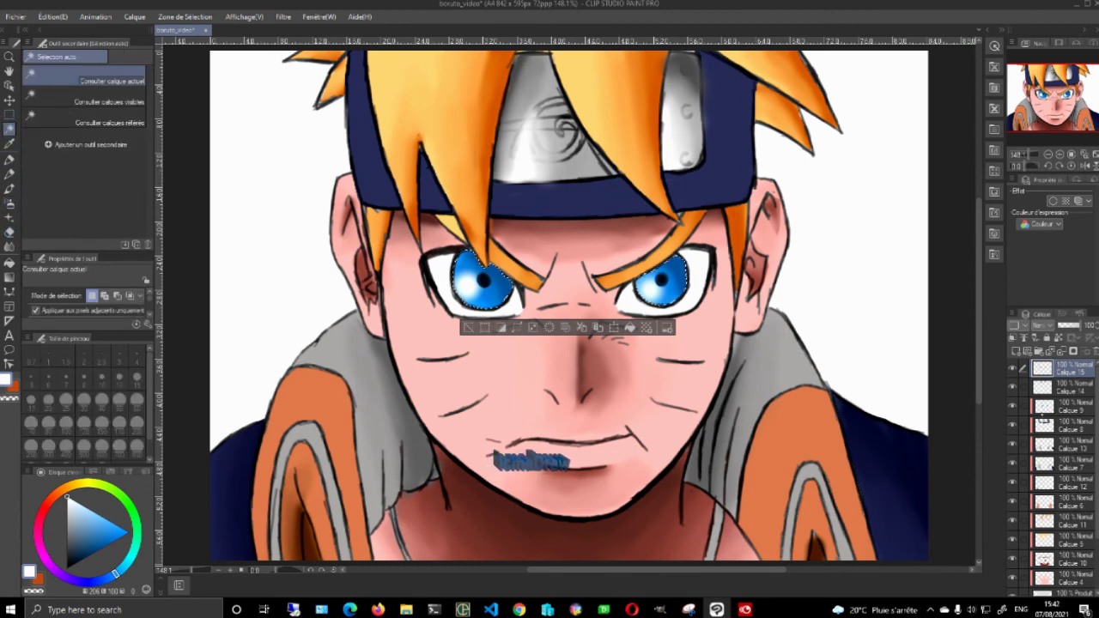
{"action": "left_click", "coordinate": [1064, 410]}
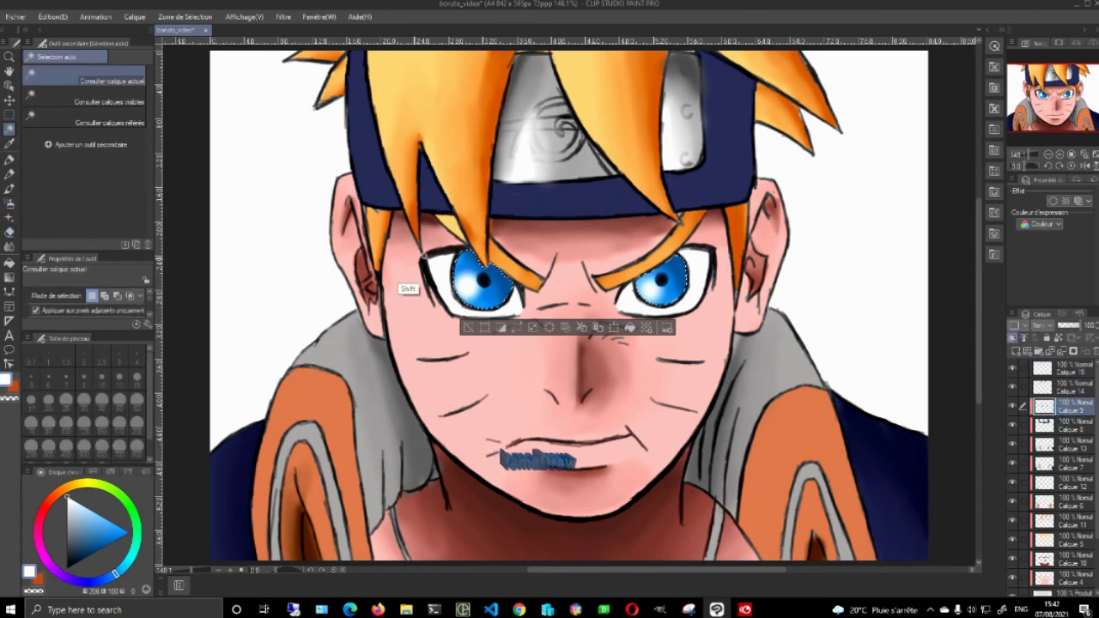
{"action": "left_click", "coordinate": [439, 269], "text": "shift"}
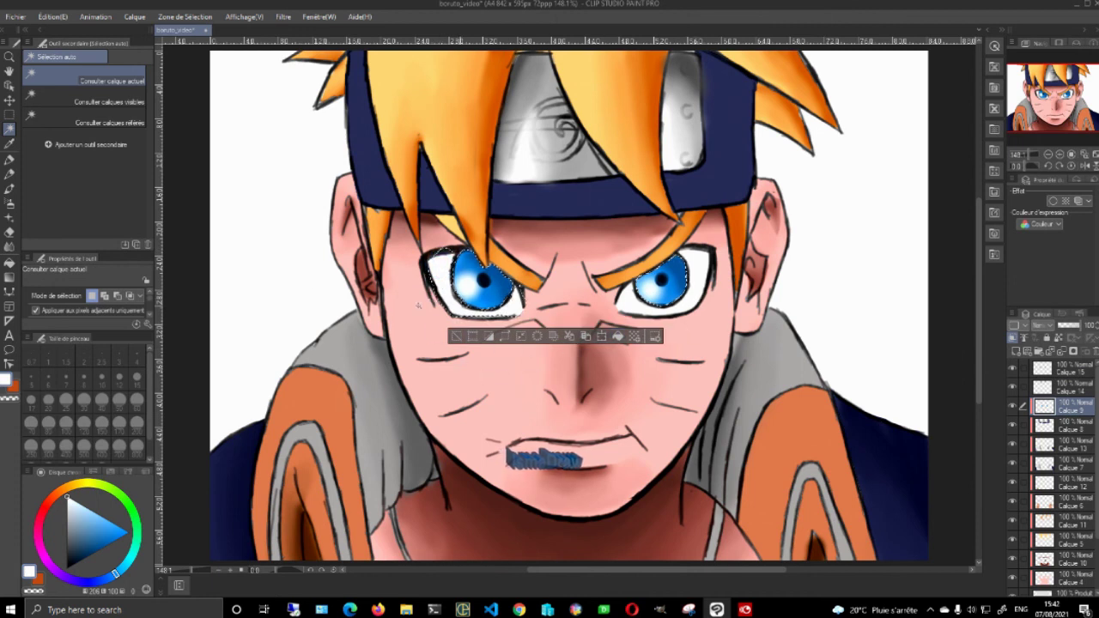
{"action": "key", "text": "ctrl+d"}
{"action": "left_click", "coordinate": [445, 271], "text": "shift"}
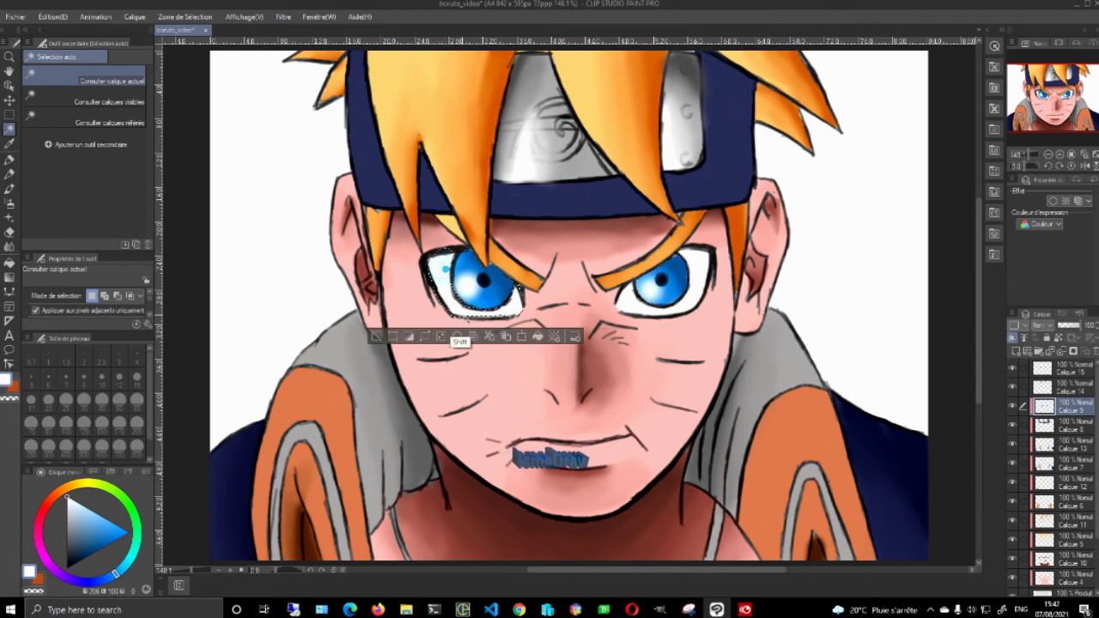
{"action": "left_click", "coordinate": [700, 261], "text": "shift"}
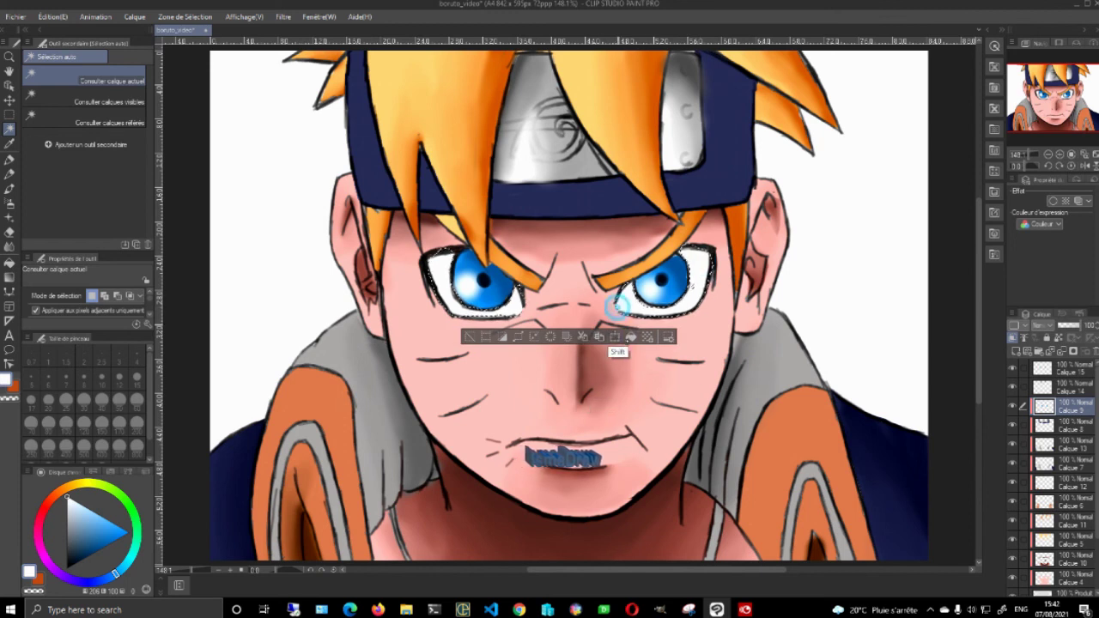
Airbrush a grey shadow on Calque 15 over the upper parts and inner corners of both eye whites, and blend it
{"action": "left_click", "coordinate": [1051, 368]}
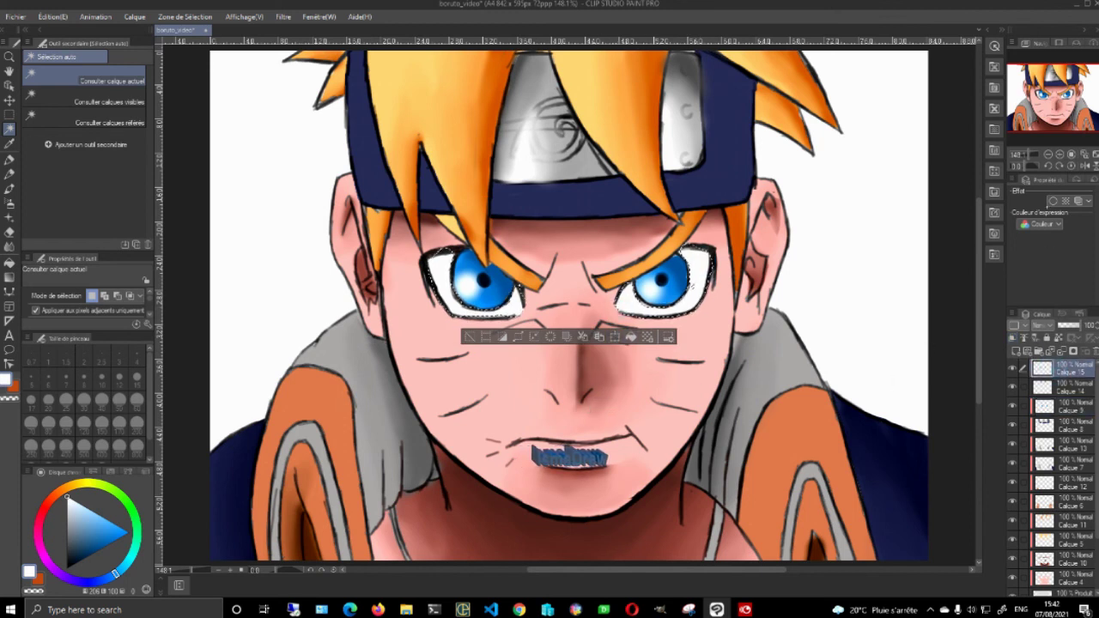
{"action": "left_click", "coordinate": [1057, 154]}
{"action": "left_click", "coordinate": [1058, 155]}
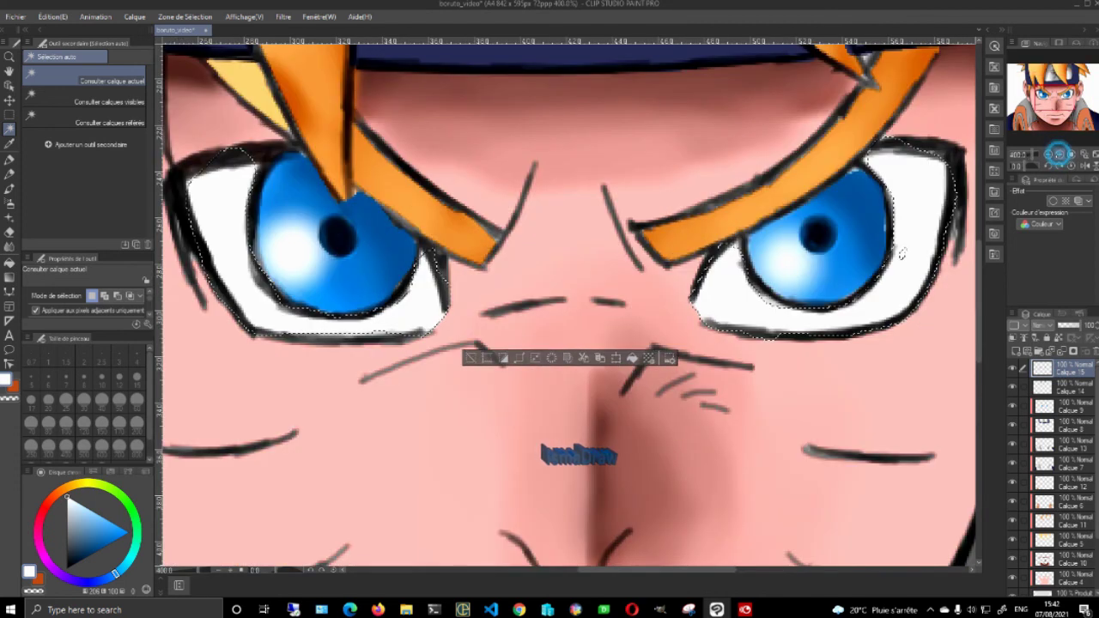
{"action": "left_click", "coordinate": [1058, 154]}
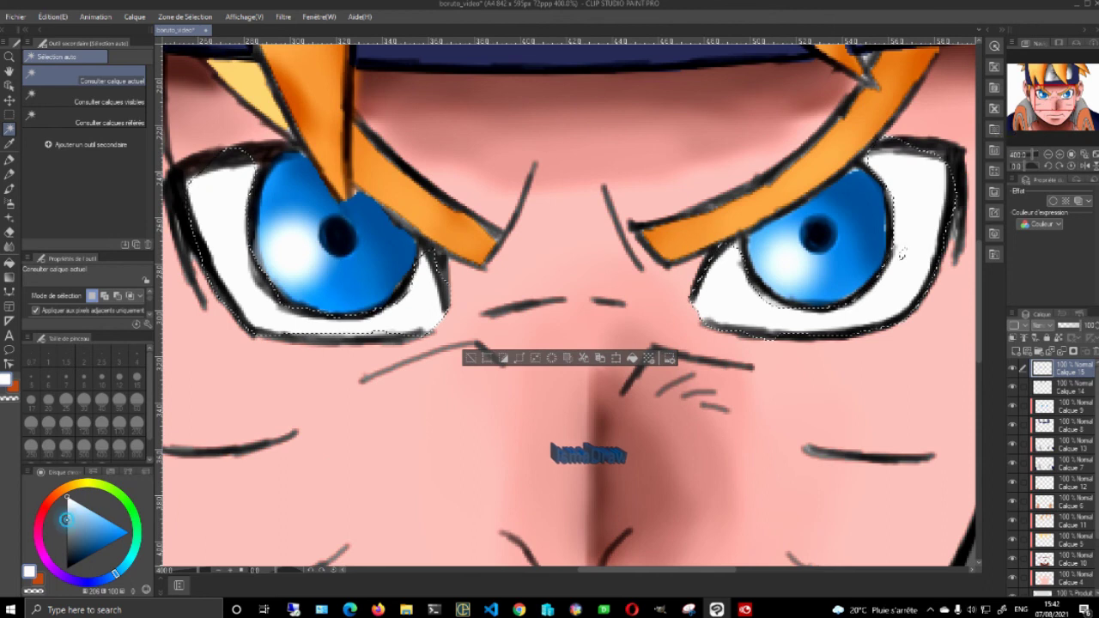
{"action": "left_click_drag", "start_coordinate": [68, 513], "coordinate": [65, 527]}
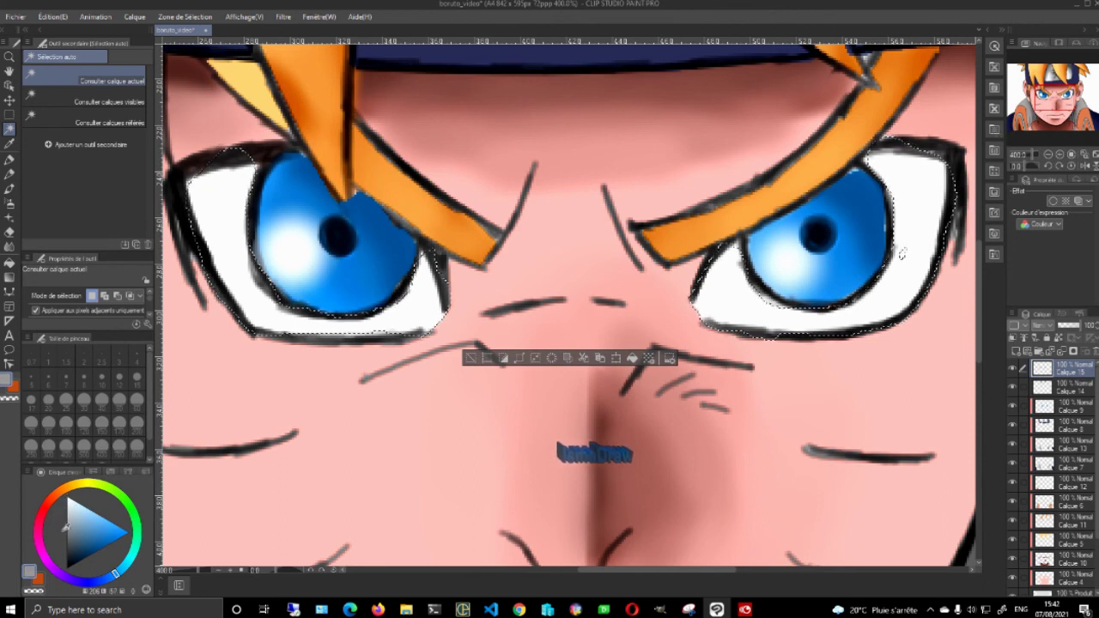
{"action": "key", "text": "b"}
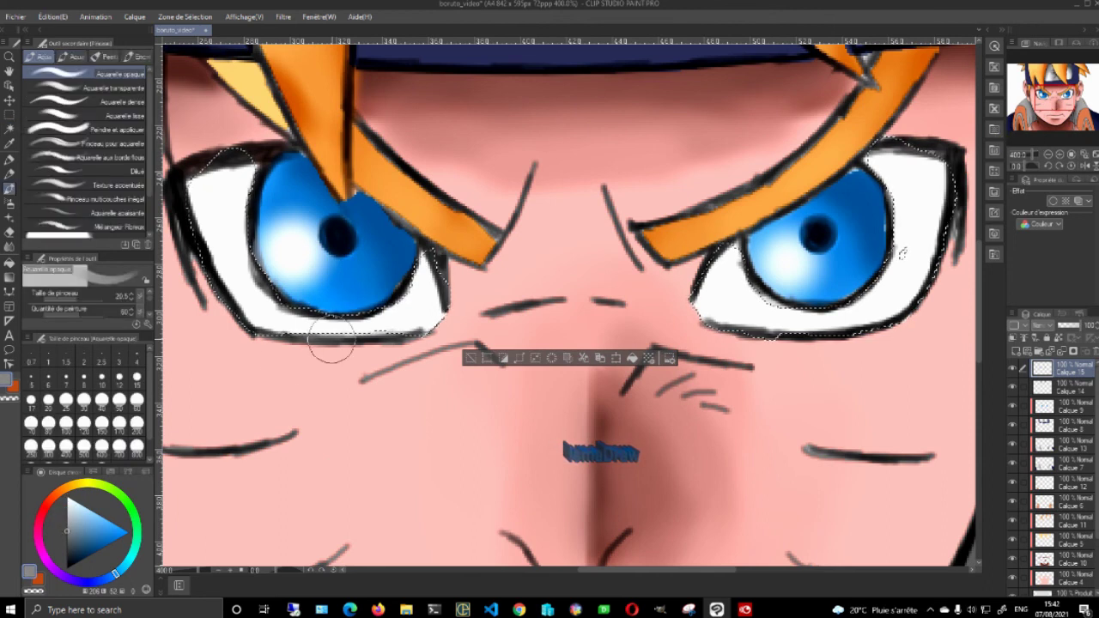
{"action": "key", "text": "b"}
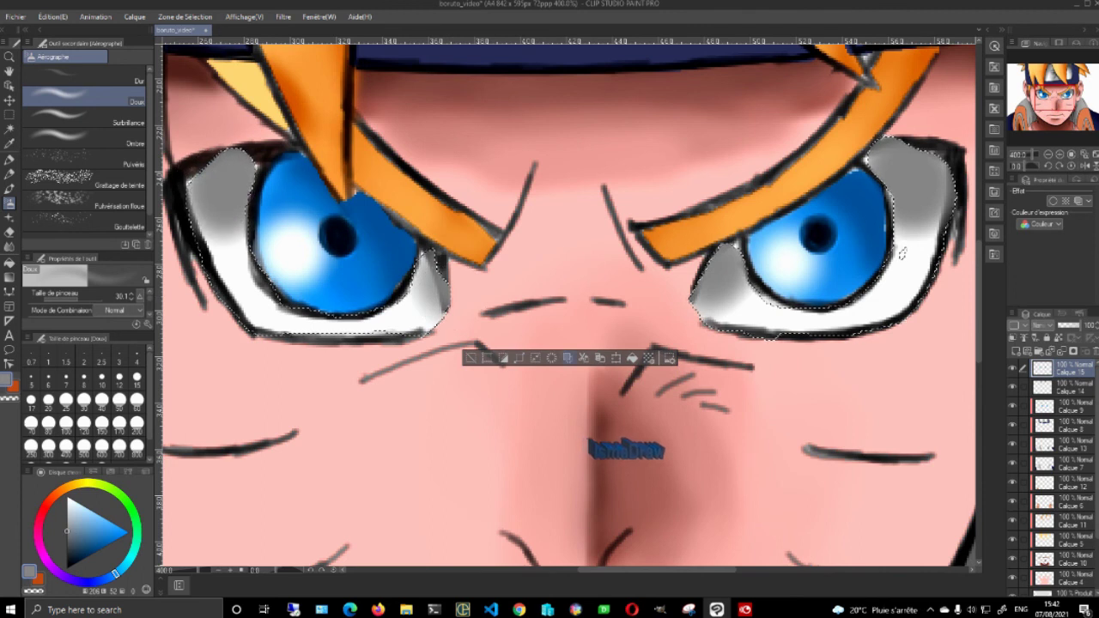
{"action": "key", "text": "j"}
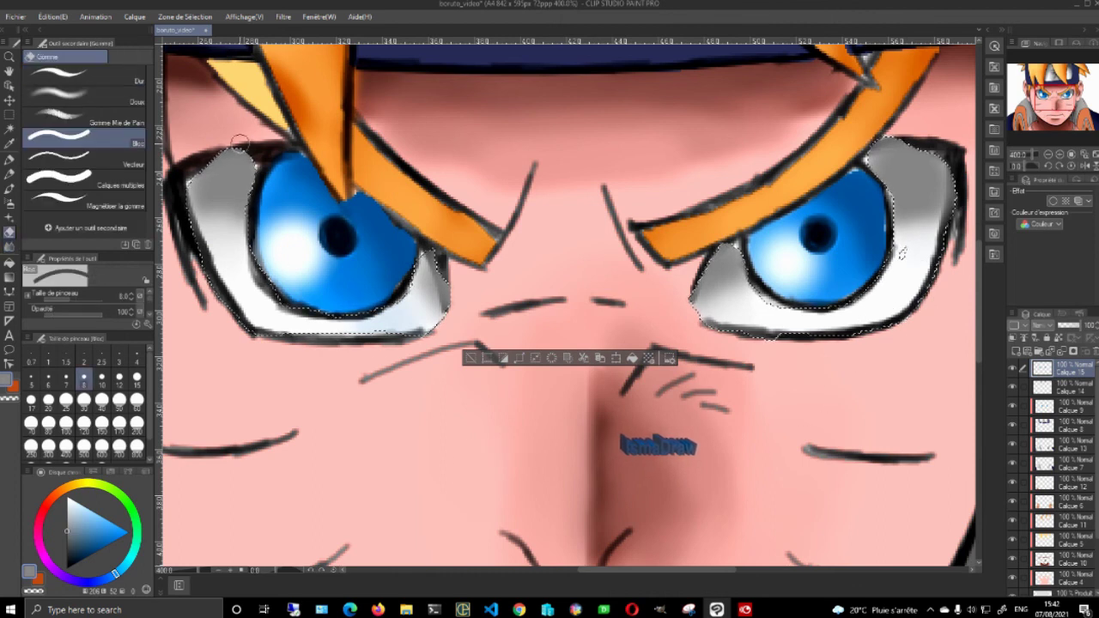
Erase the grey overspill along the upper eyelid outline, redoing the stroke that cuts into the shadow, and clear the selection
{"action": "mouse_move", "coordinate": [257, 149]}
{"action": "left_mouse_down"}
{"action": "mouse_move", "coordinate": [208, 156]}
{"action": "mouse_move", "coordinate": [270, 149]}
{"action": "mouse_move", "coordinate": [198, 174]}
{"action": "left_mouse_up"}
{"action": "left_click_drag", "start_coordinate": [934, 153], "coordinate": [948, 169]}
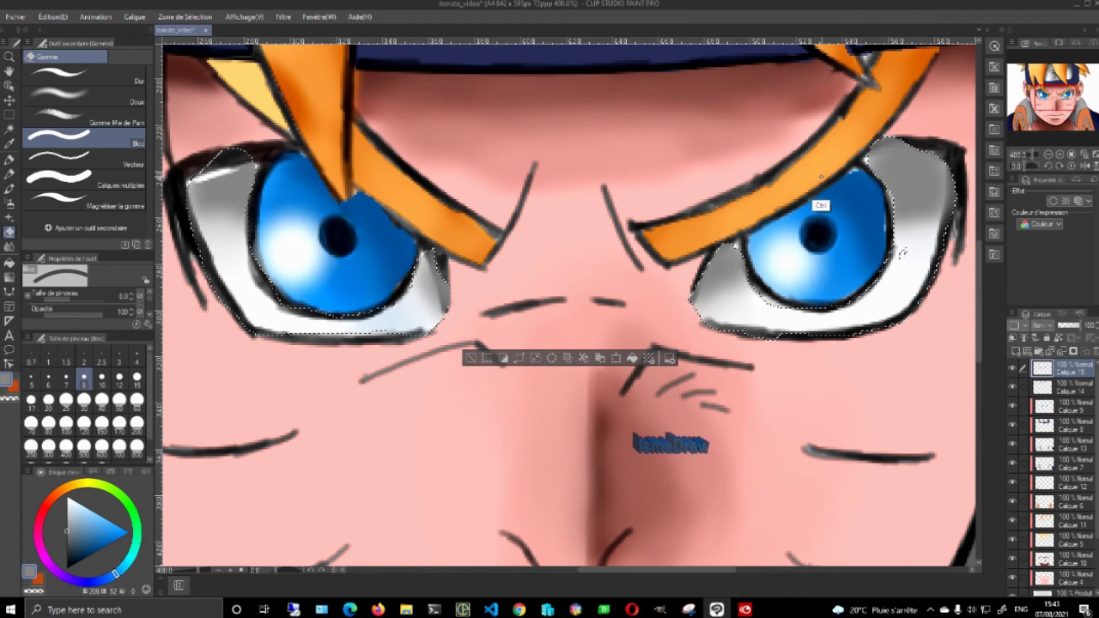
{"action": "key", "text": "ctrl+z"}
{"action": "left_click_drag", "start_coordinate": [196, 164], "coordinate": [253, 149]}
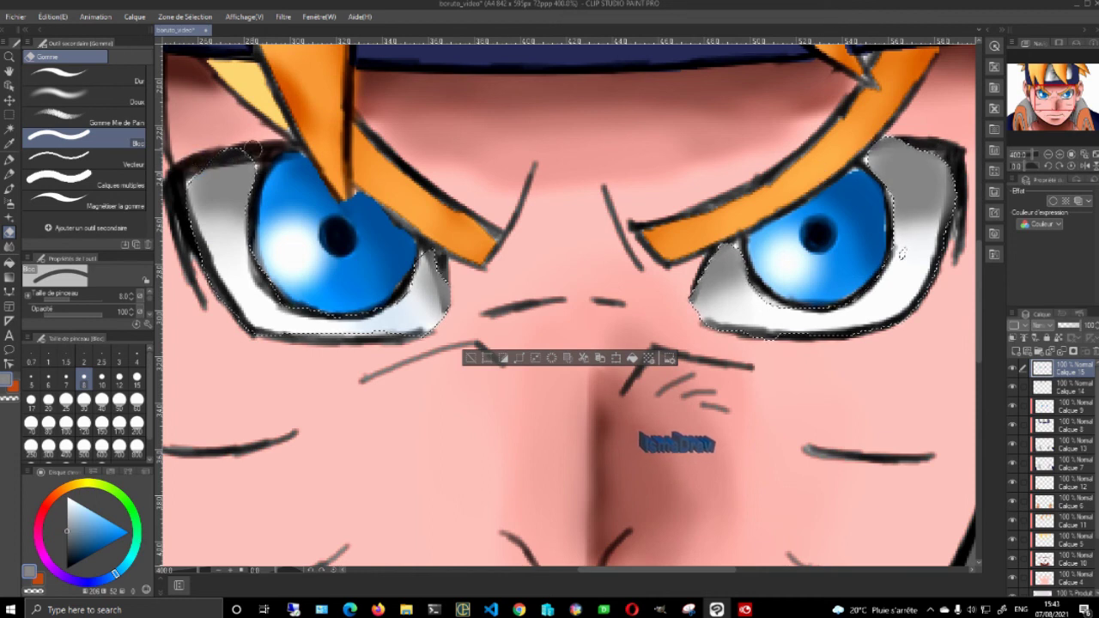
{"action": "left_click", "coordinate": [1083, 153]}
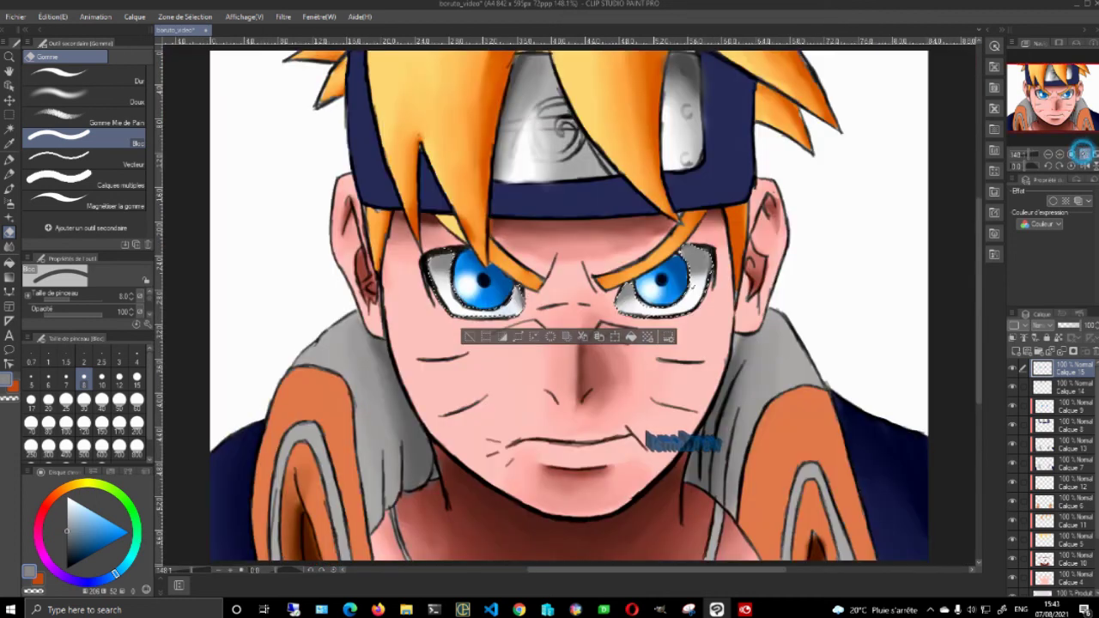
{"action": "left_click", "coordinate": [9, 127]}
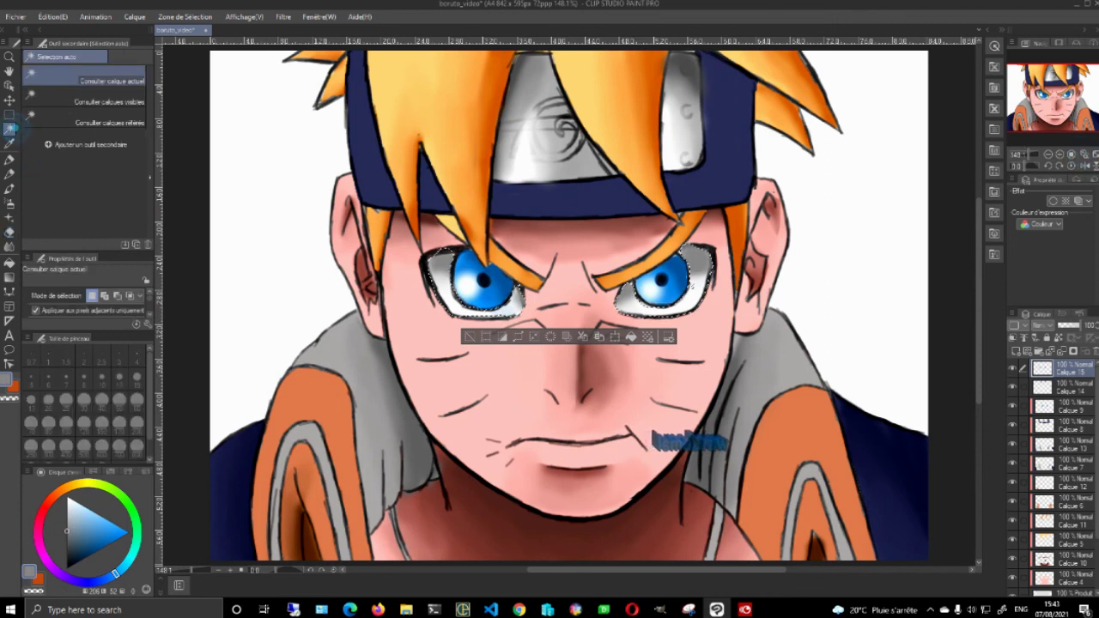
{"action": "left_click", "coordinate": [174, 167]}
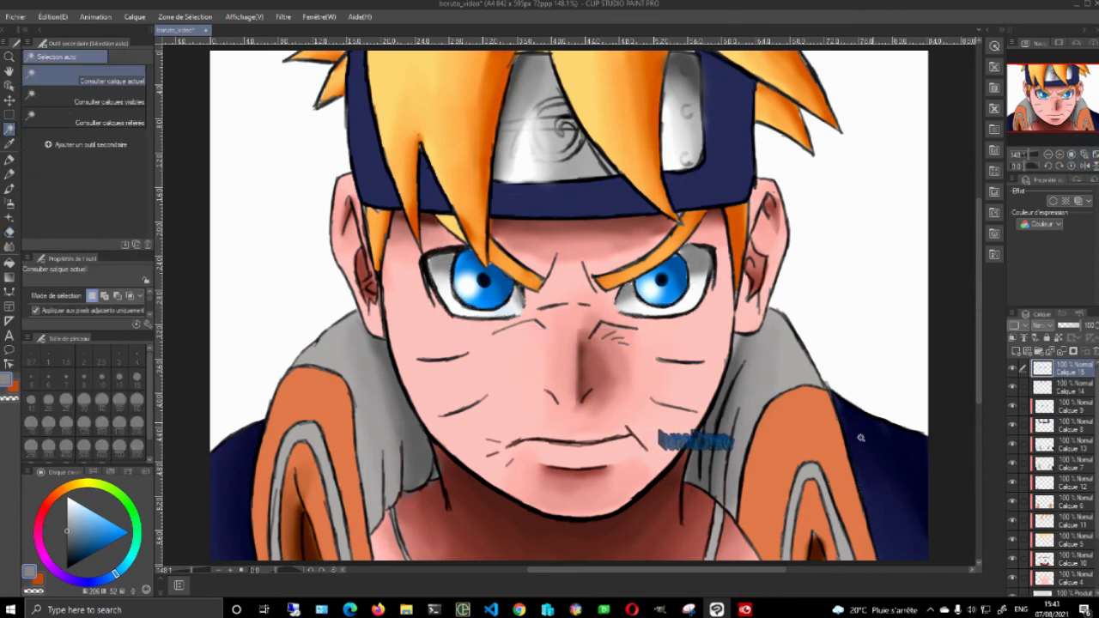